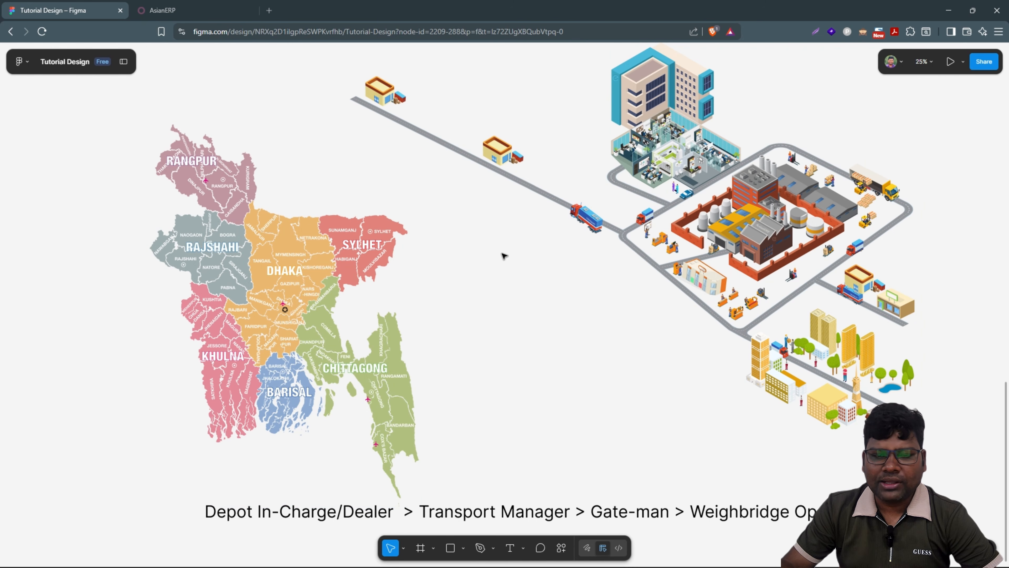
Step: Sign in to AsianERP with the saved khulna-depot account
scroll(525, 287, down, 2)
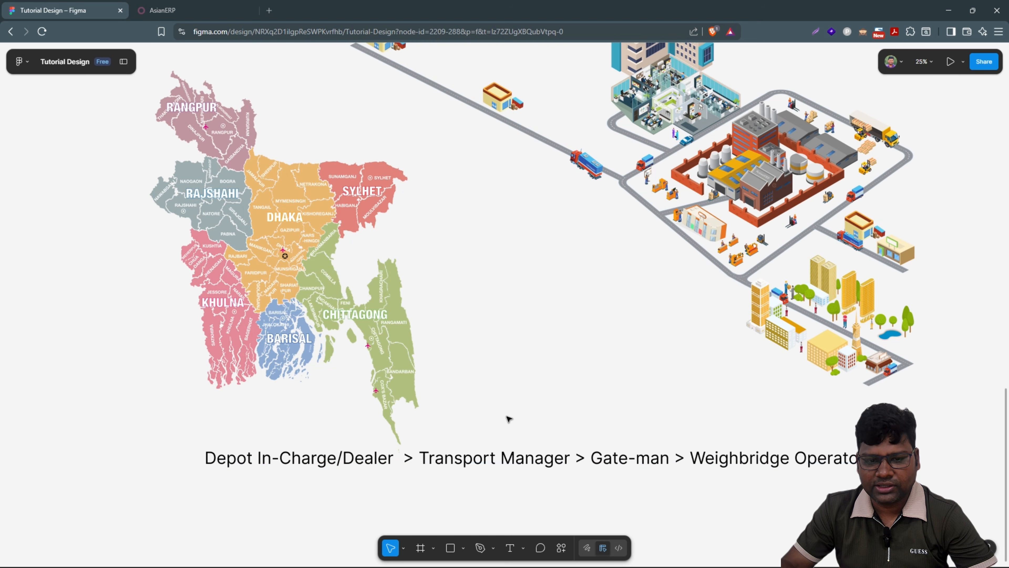
scroll(507, 417, down, 1)
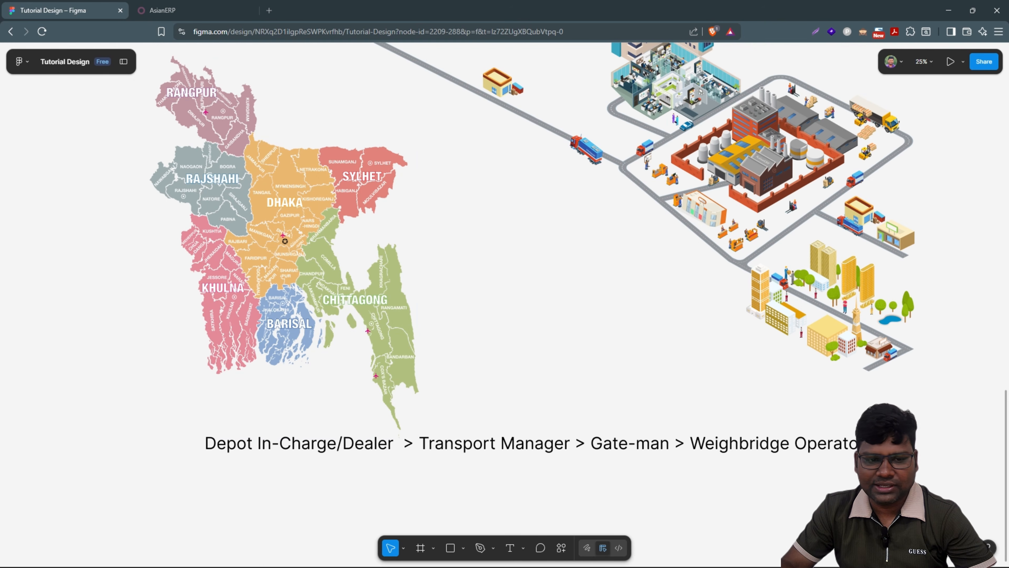
scroll(317, 433, down, 1)
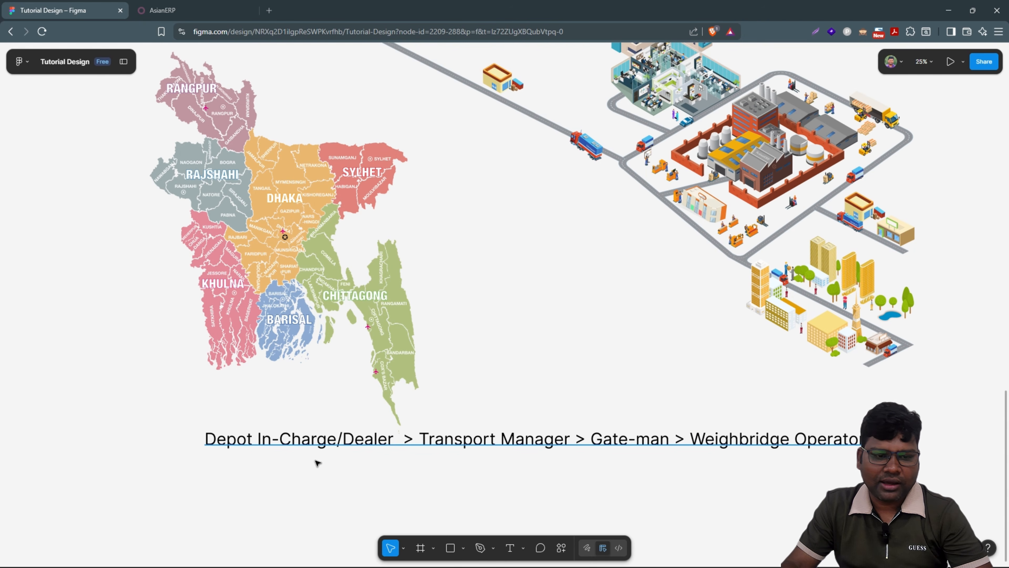
click(163, 11)
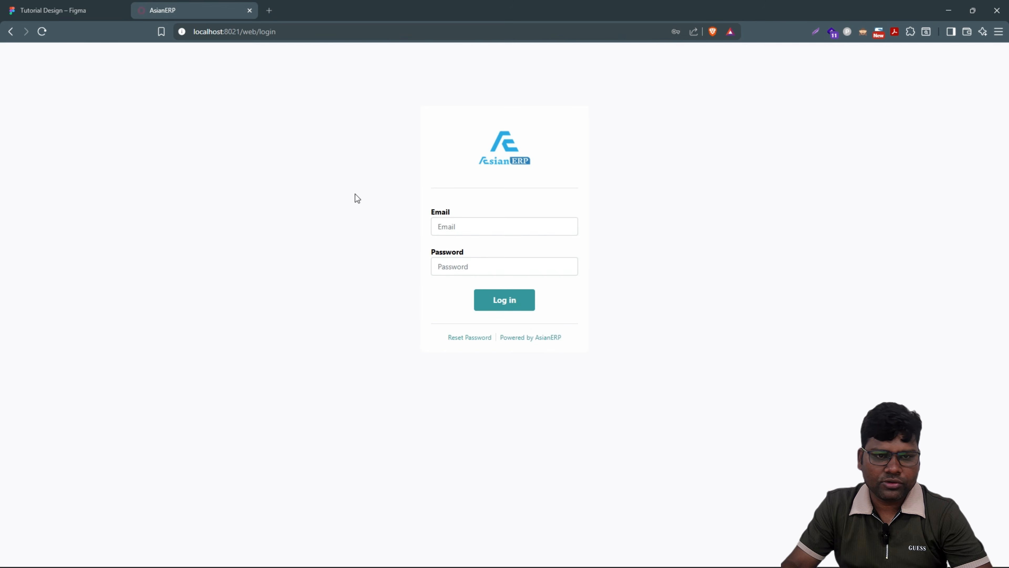
click(476, 225)
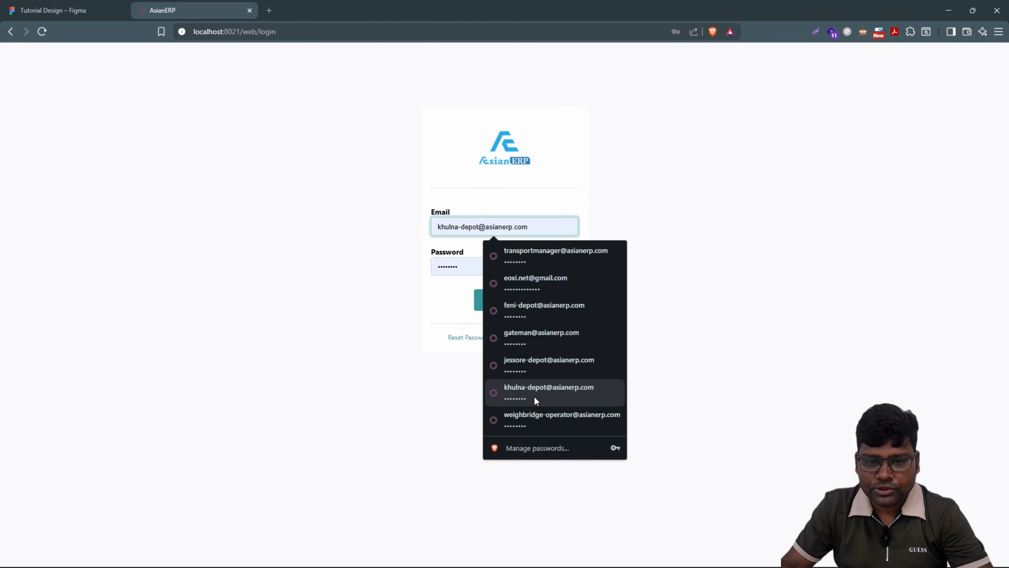
click(508, 395)
click(502, 300)
Step: Open Inventory and load the Reporting > Stock report in a new tab
click(12, 53)
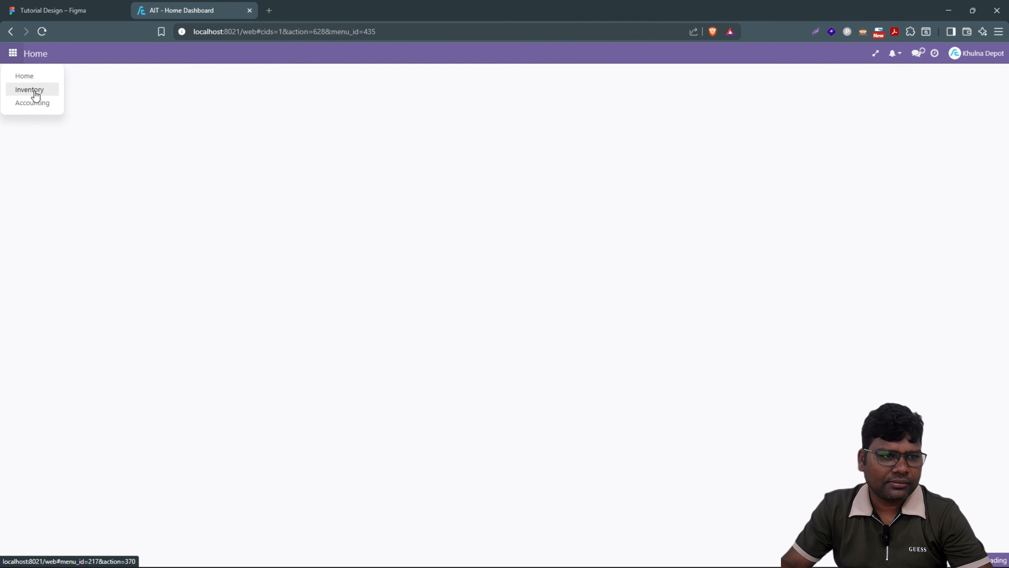
right_click(34, 90)
click(65, 103)
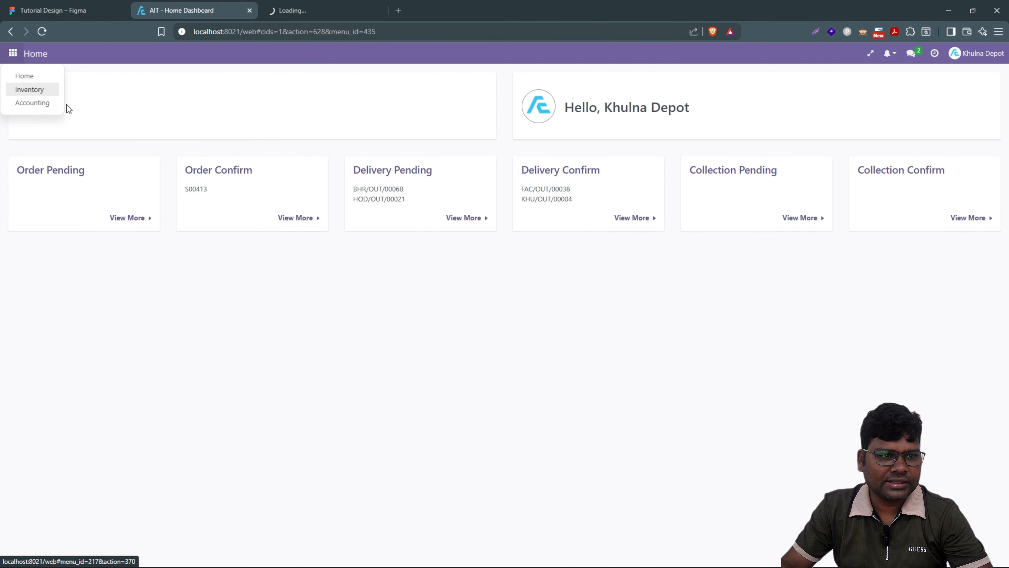
click(41, 95)
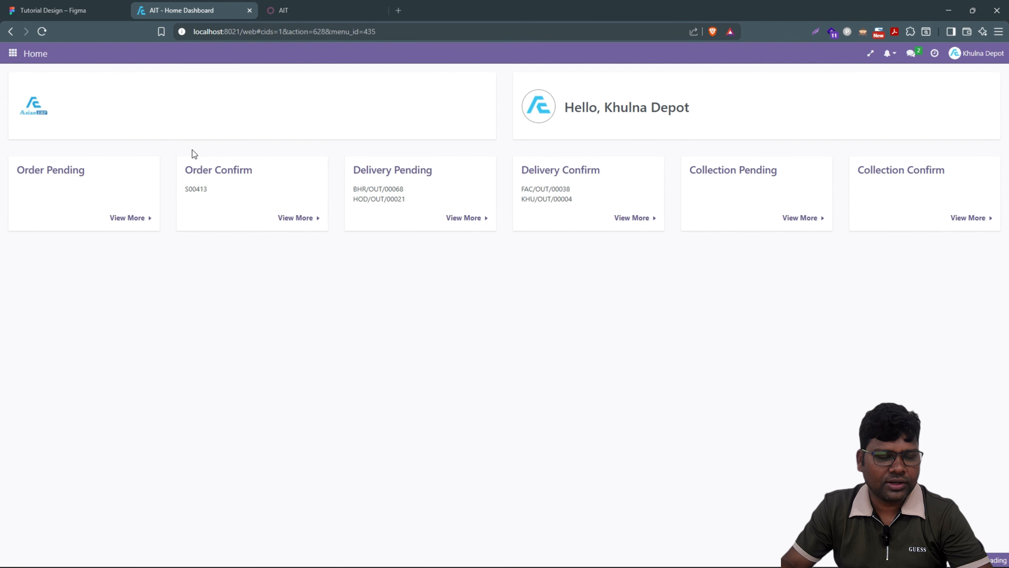
click(14, 58)
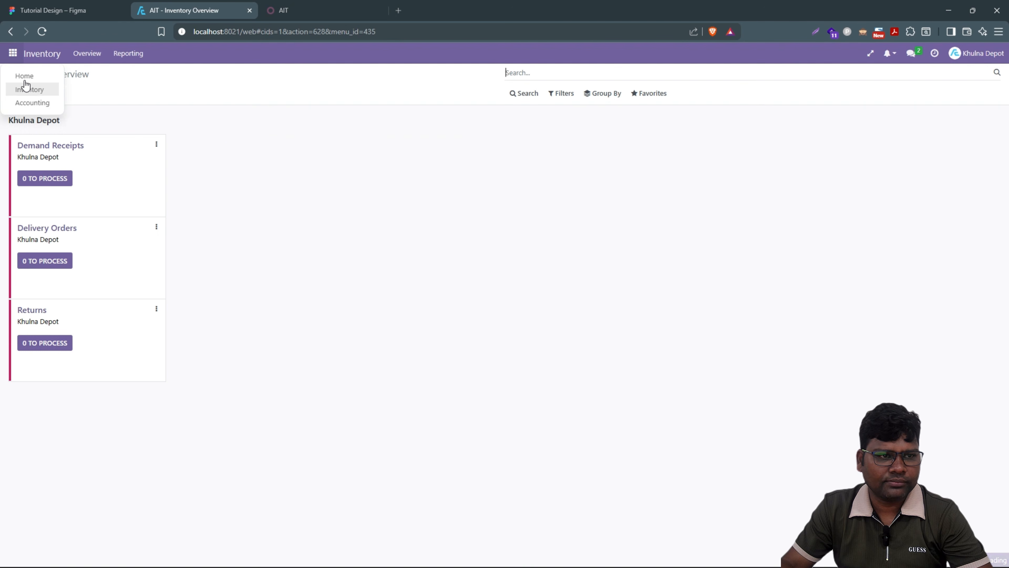
click(266, 156)
click(133, 59)
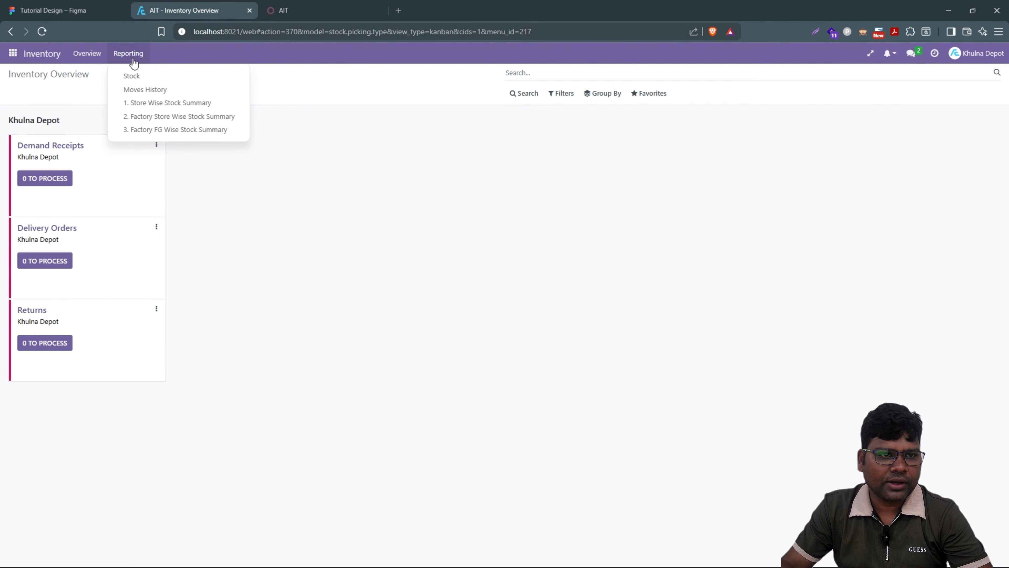
right_click(132, 77)
click(174, 84)
click(413, 10)
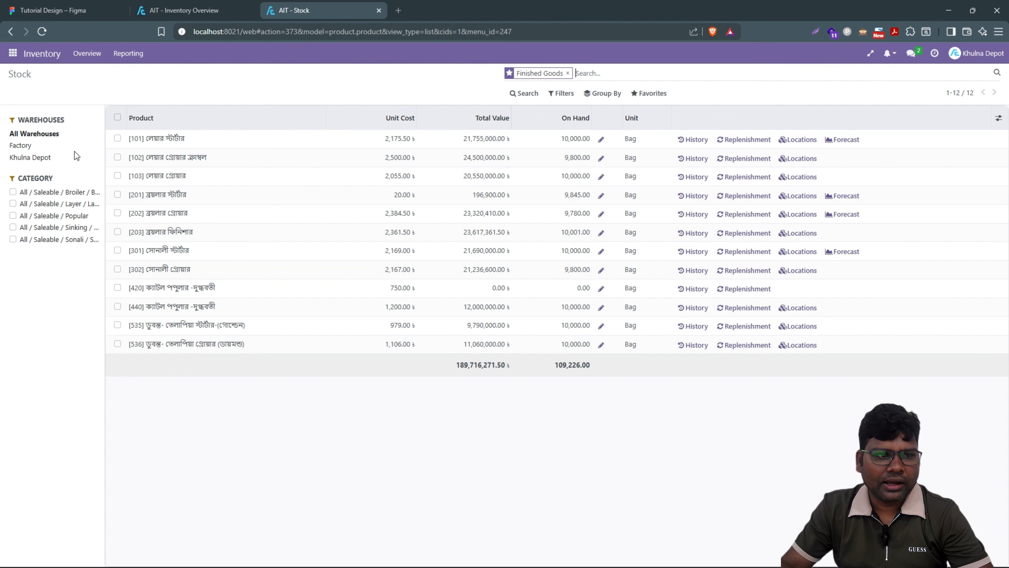
Step: Filter the Stock list to the Khulna Depot warehouse, then return to the Inventory Overview
click(44, 157)
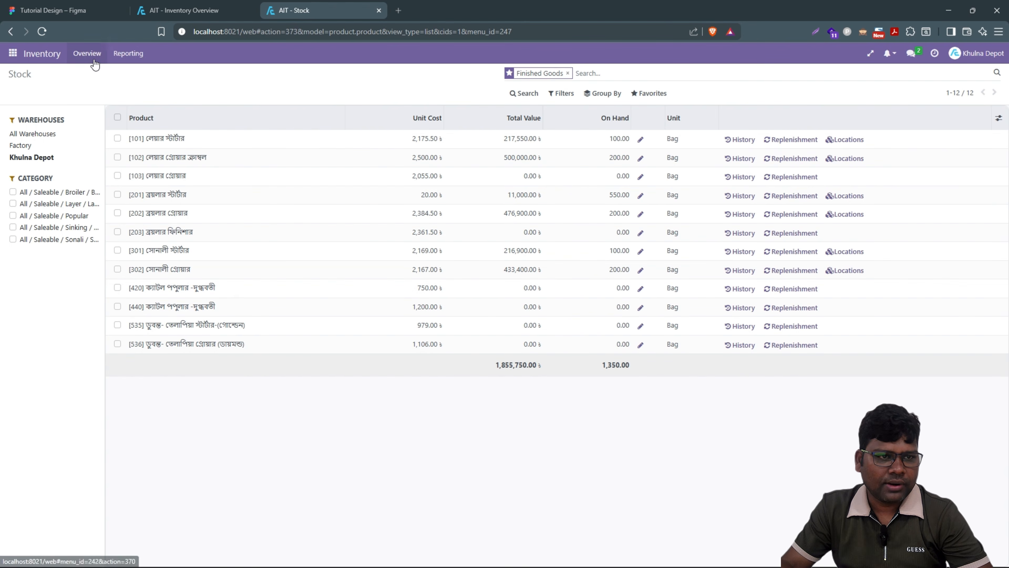
click(86, 54)
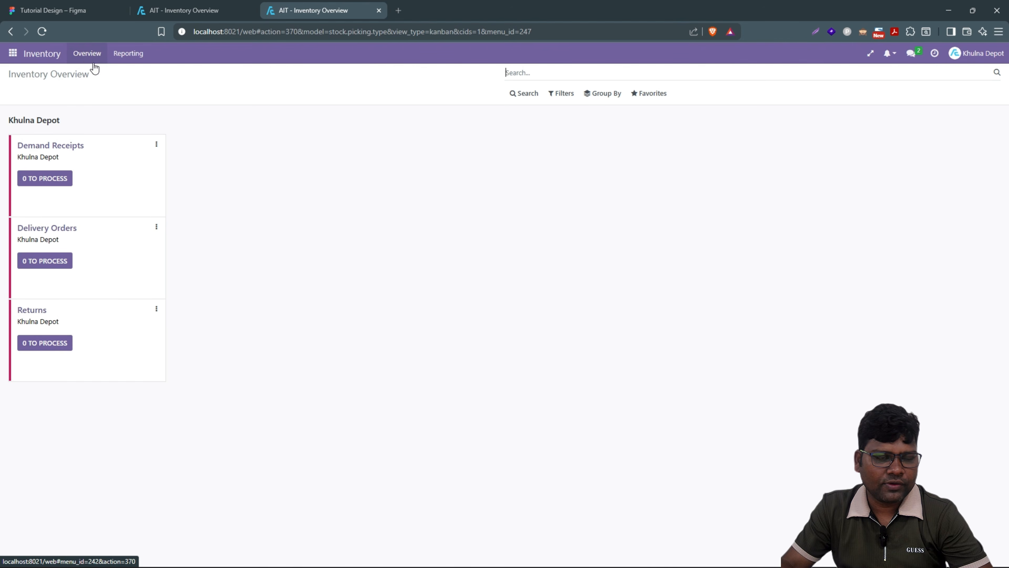
Step: Create a new Demand Receipt received from Factory Store and add an empty product line
click(61, 177)
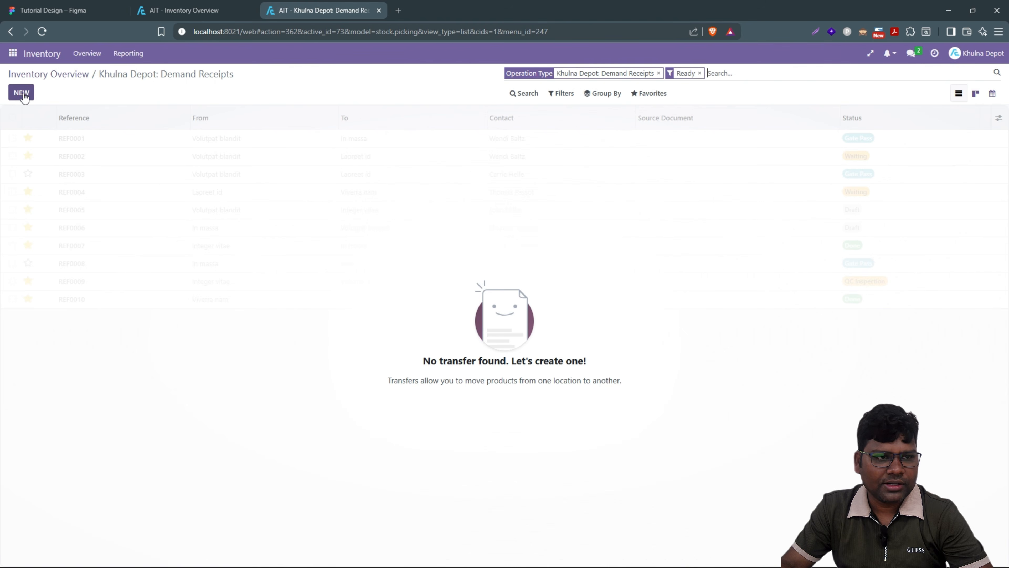
click(24, 94)
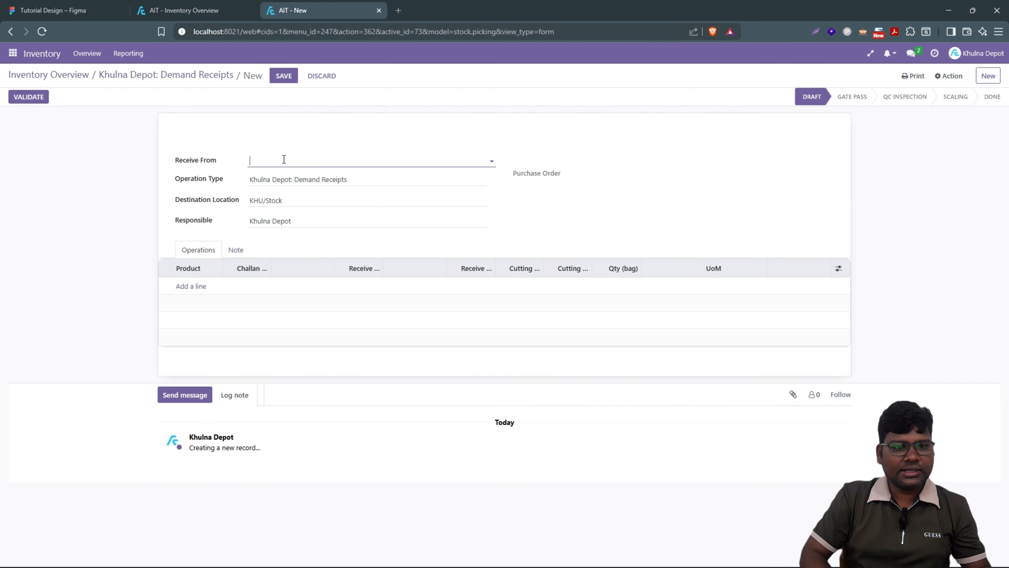
text(fa)
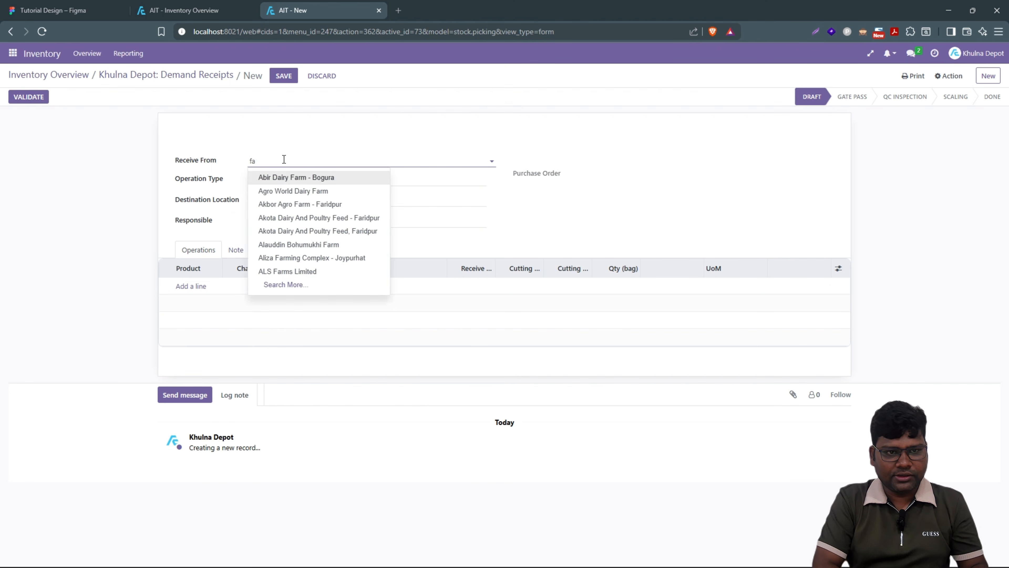
text(ct)
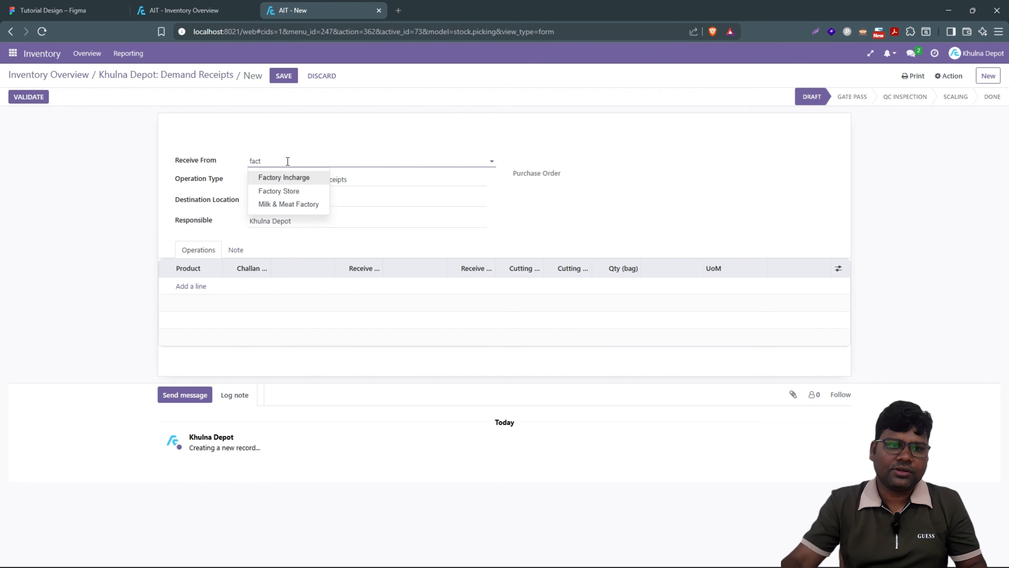
click(278, 188)
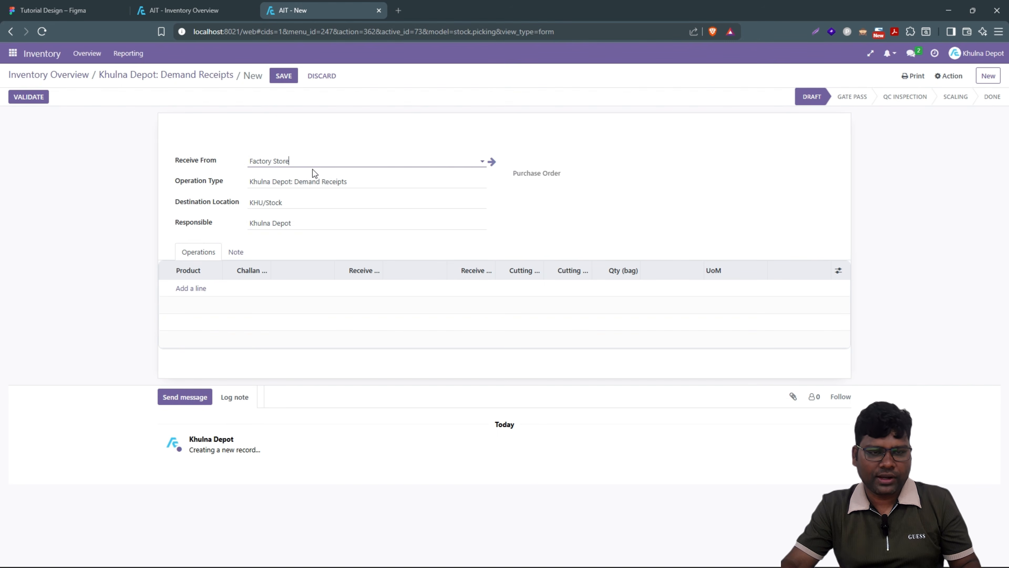
click(191, 289)
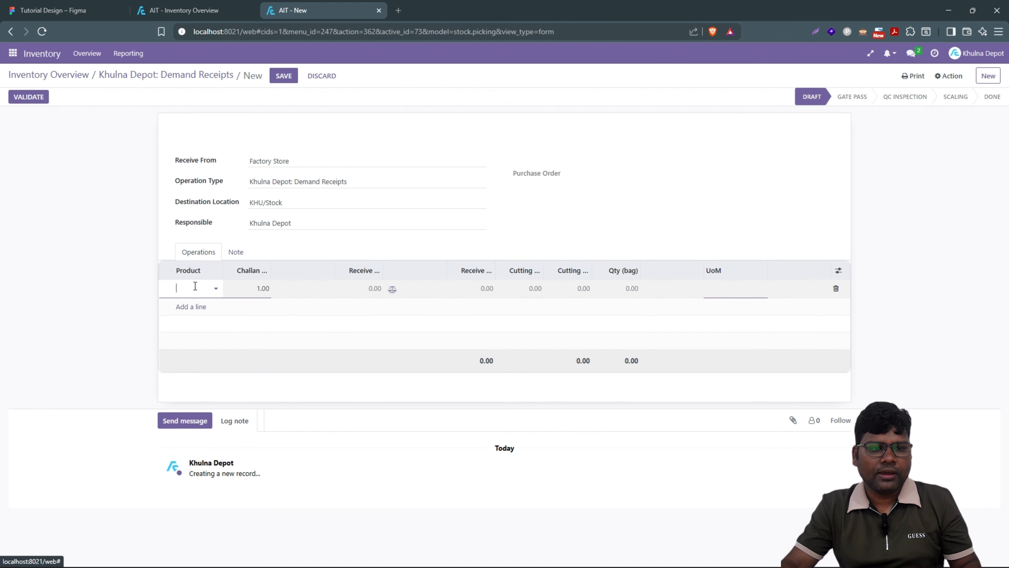
Step: Set the first line to product [420] with a Challan quantity of 200
text(4)
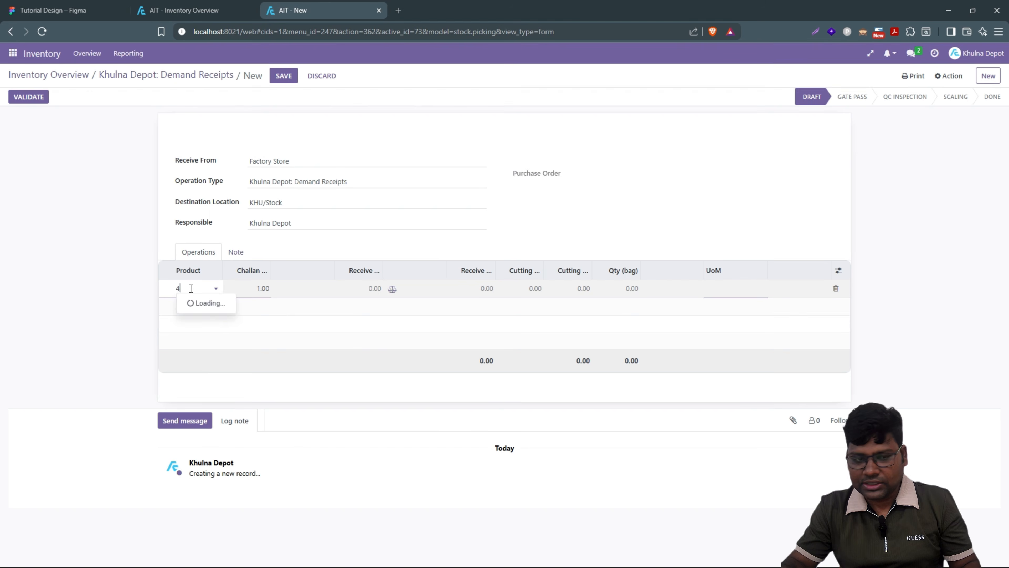
text(2)
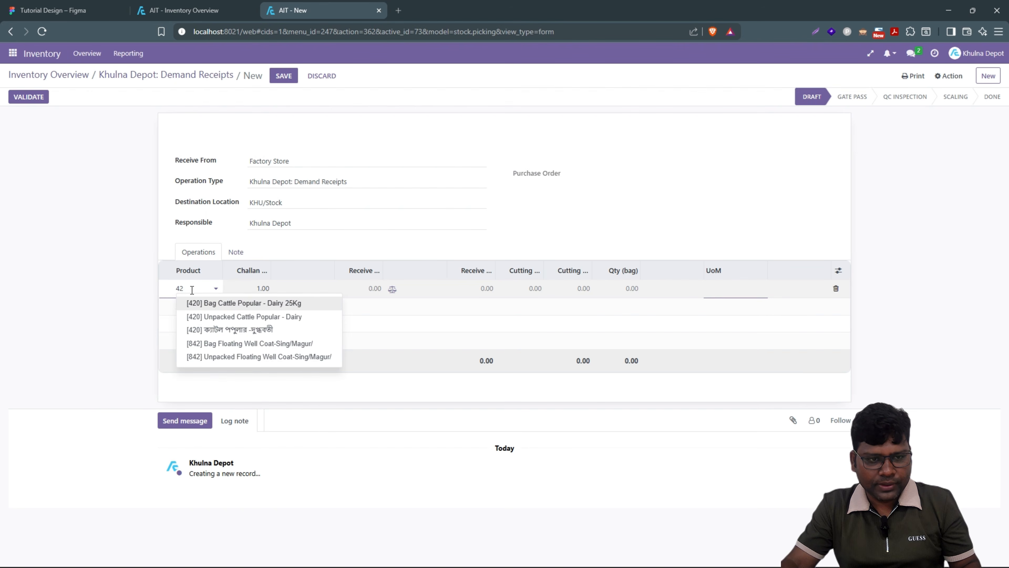
click(261, 330)
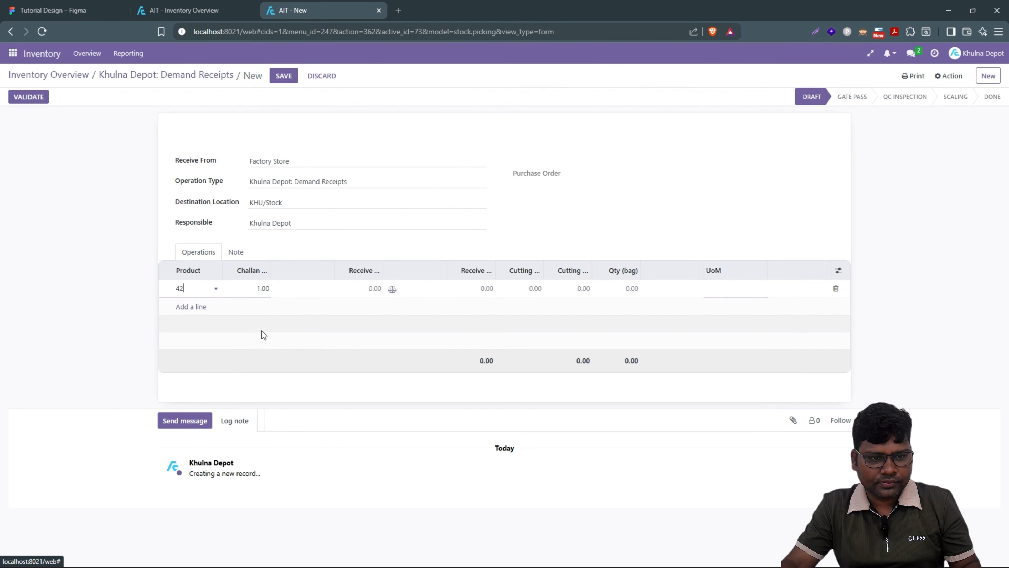
click(253, 290)
text(2)
key(Return)
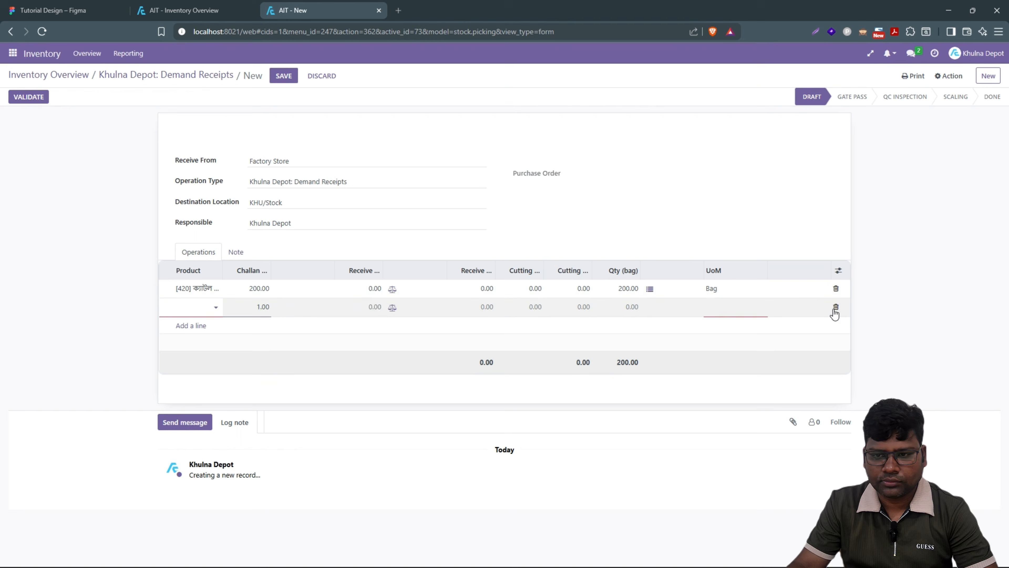
click(834, 309)
Step: Add product [440] with Challan 200 and Qty 200 bags, then save the receipt
click(191, 307)
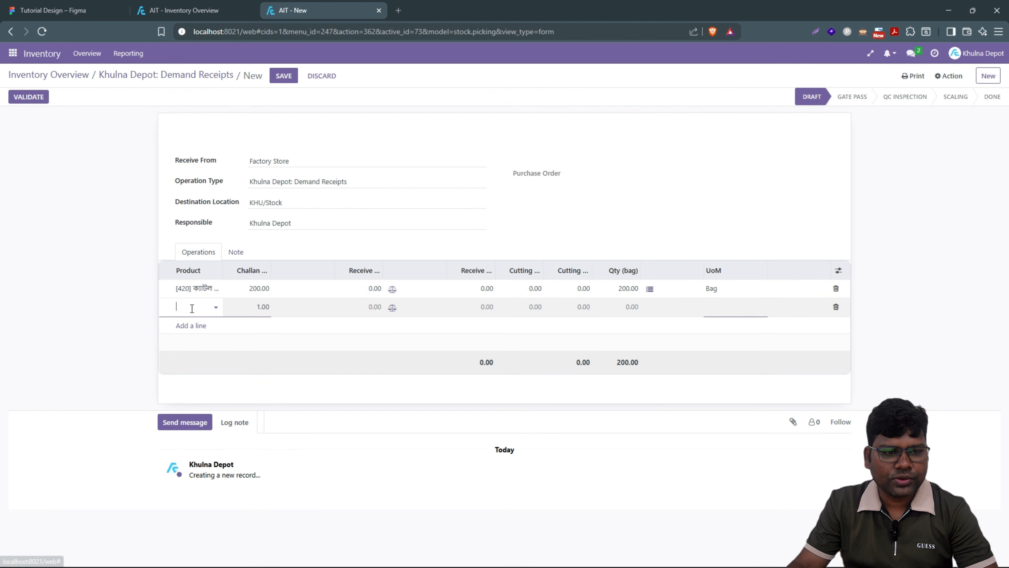
text(440)
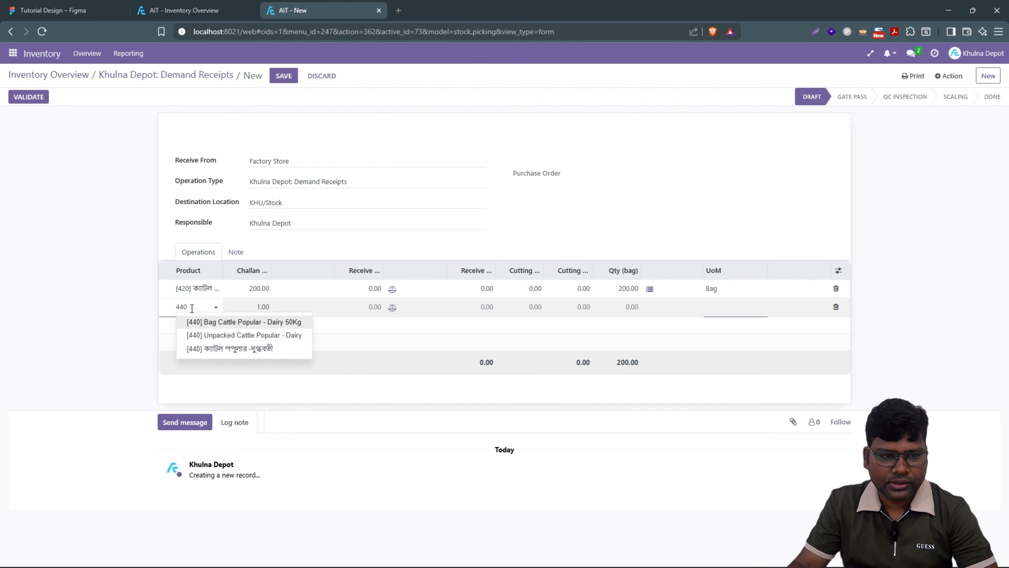
click(209, 350)
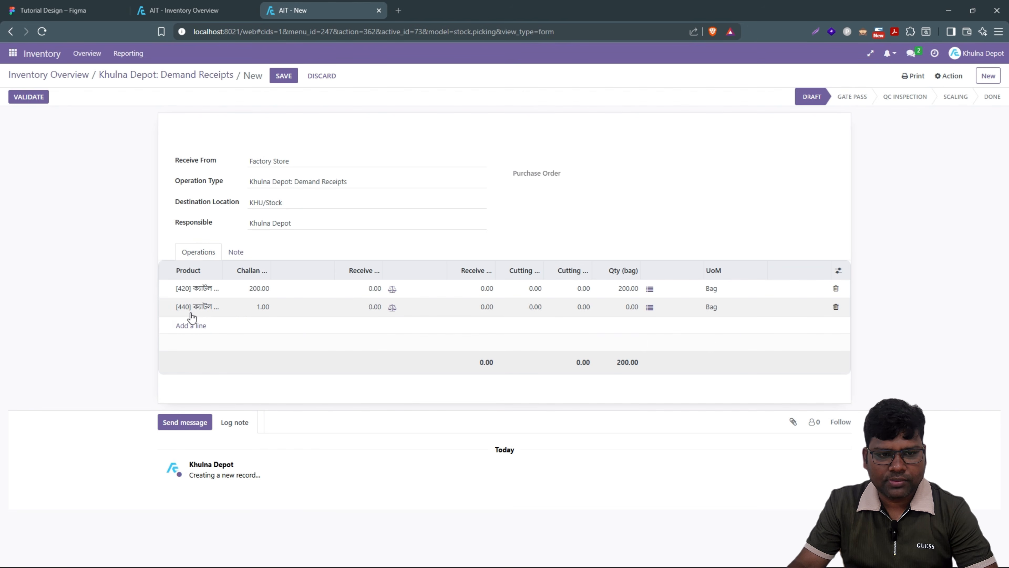
click(247, 308)
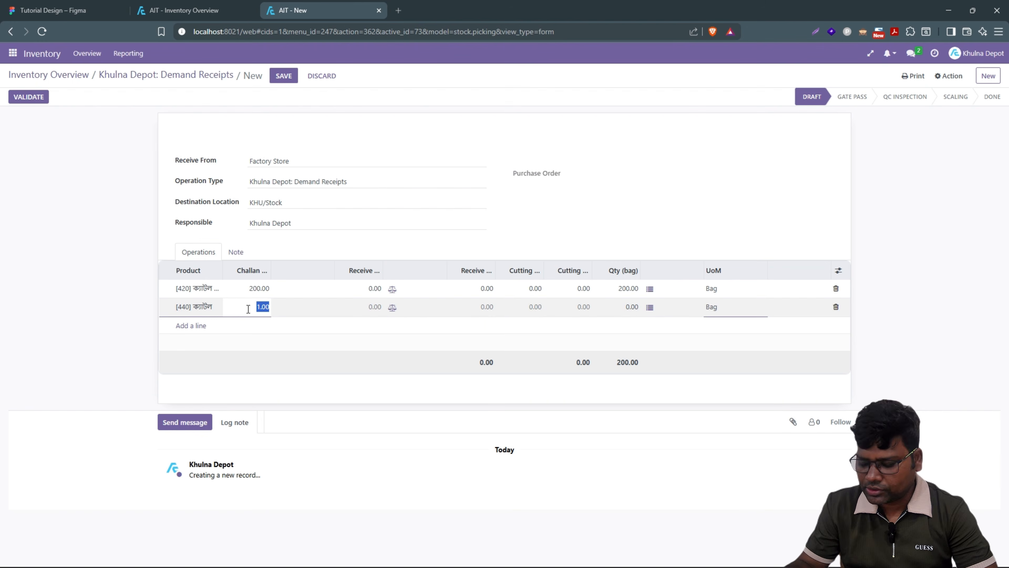
text(200)
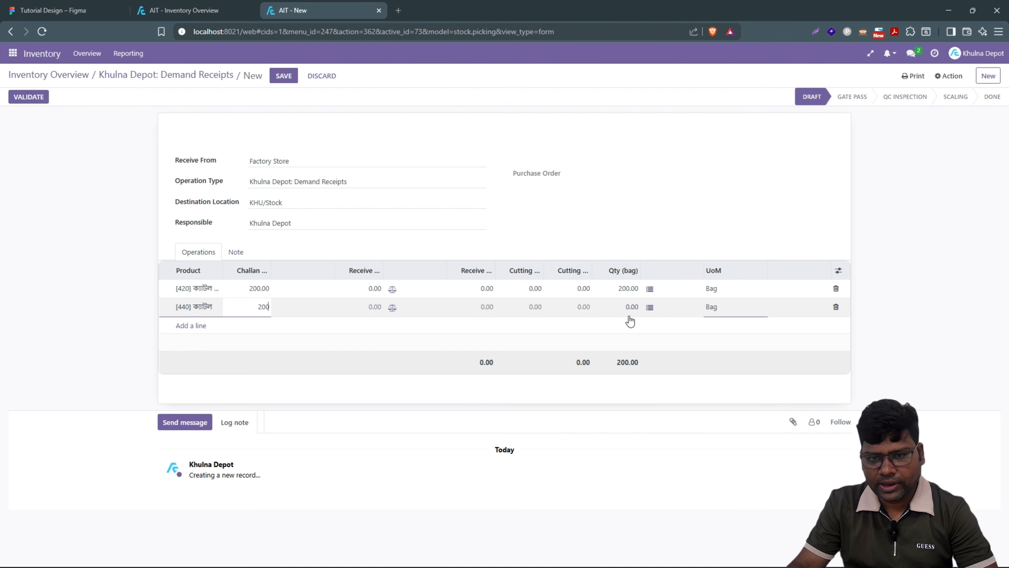
click(628, 309)
text(20)
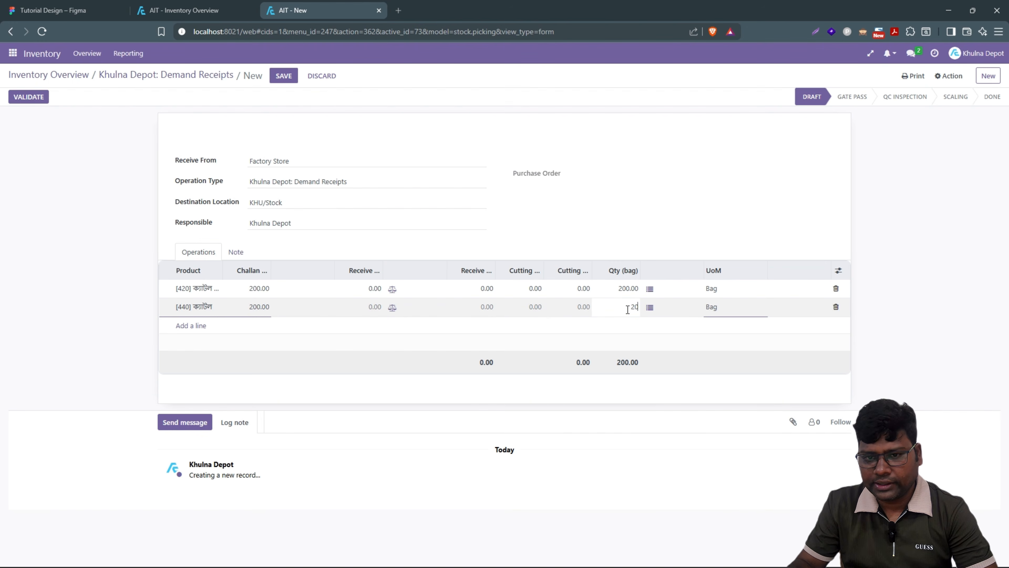
click(110, 223)
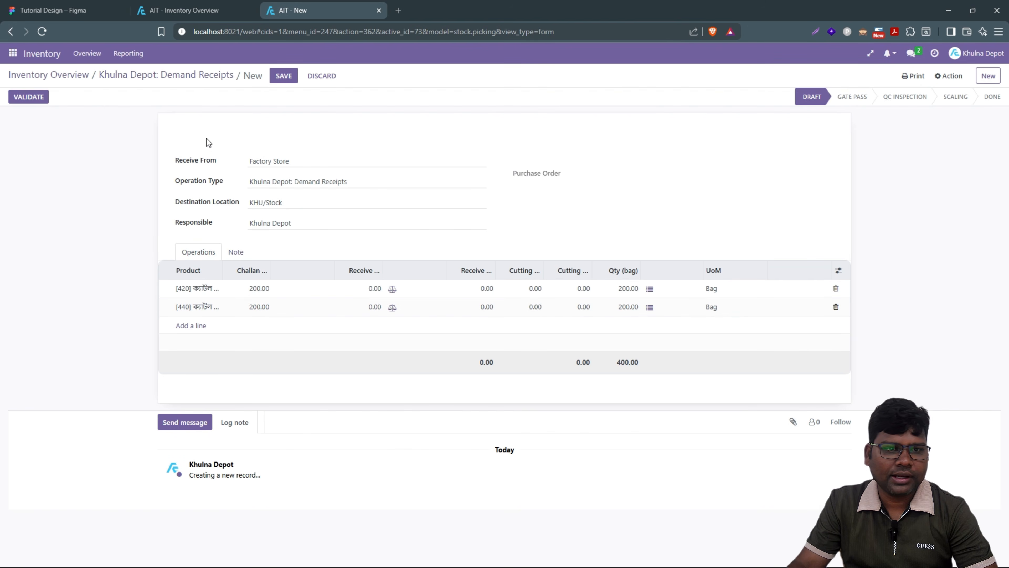
click(285, 79)
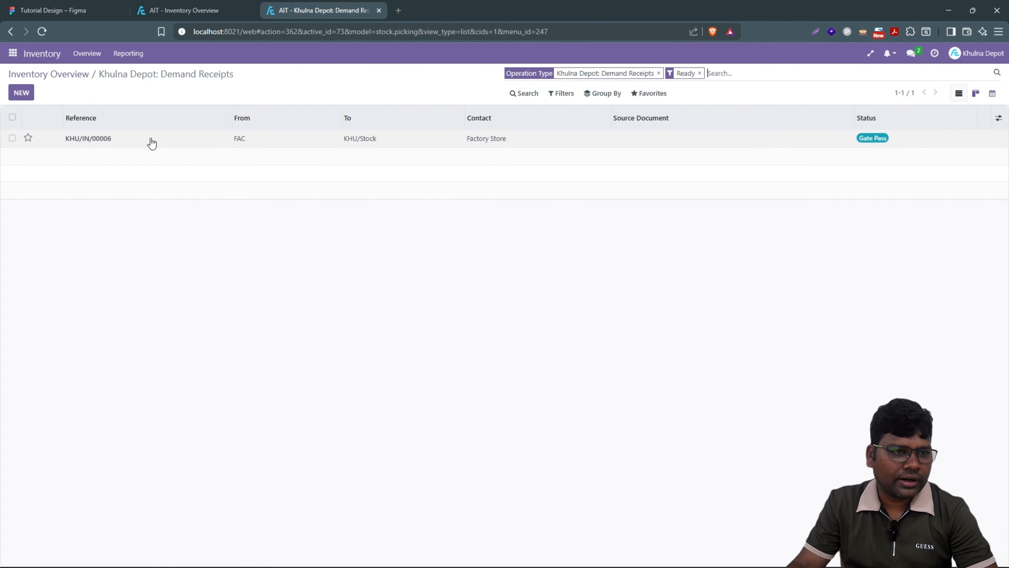
Step: Open receipt KHU/IN/00006, close the spare Inventory Overview tab, check Figma, then log out
click(151, 143)
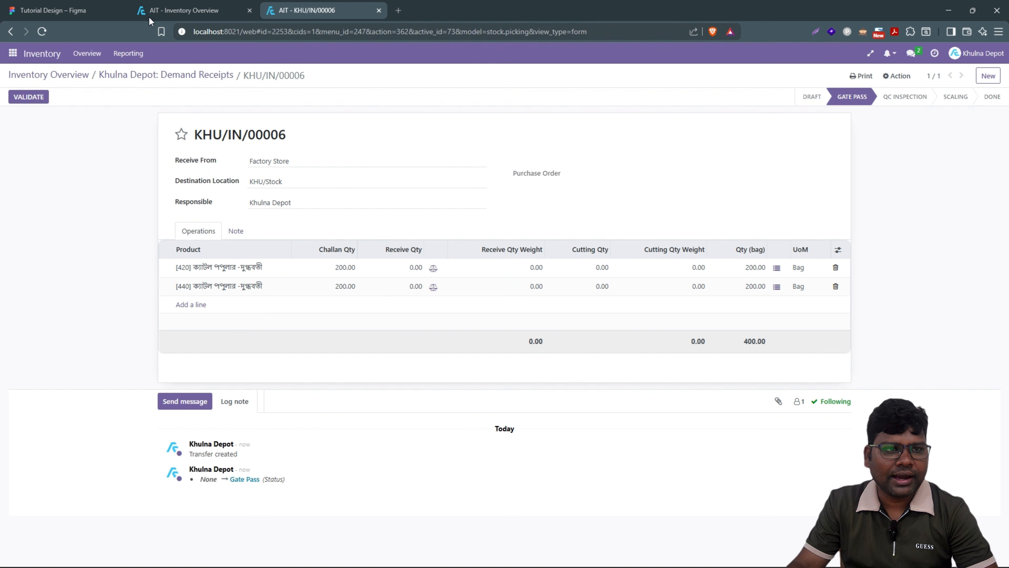
click(250, 10)
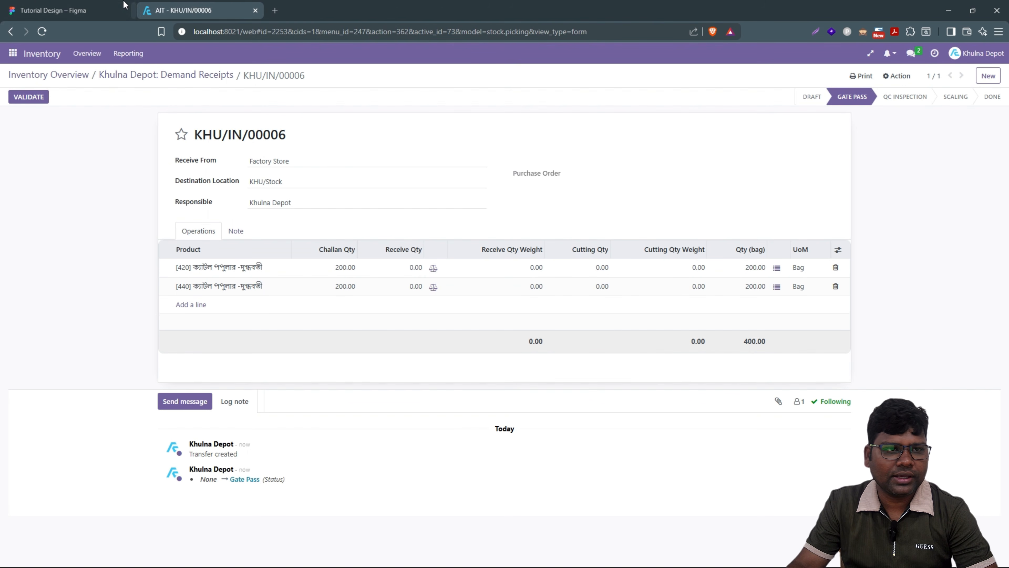
click(85, 5)
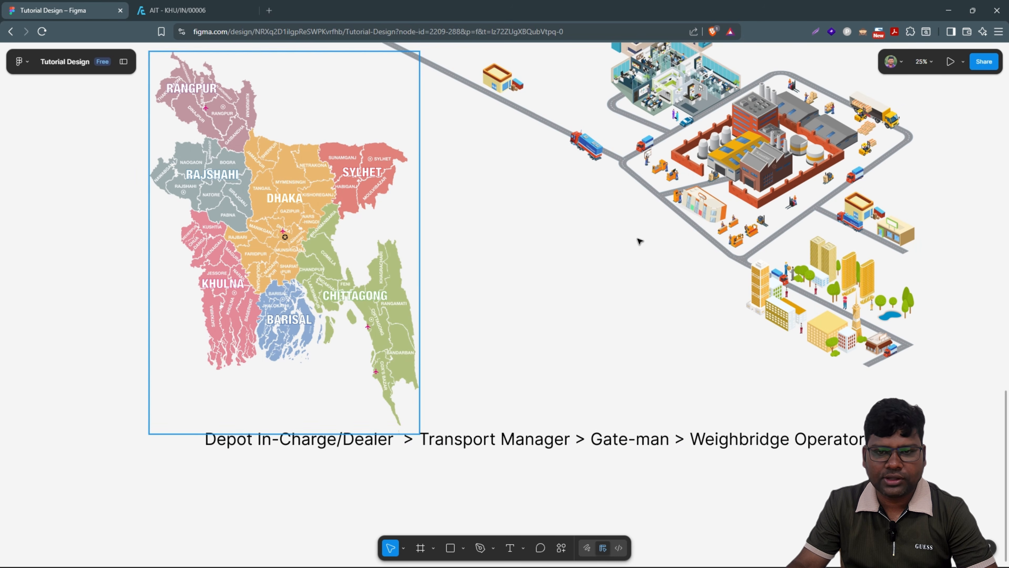
click(178, 10)
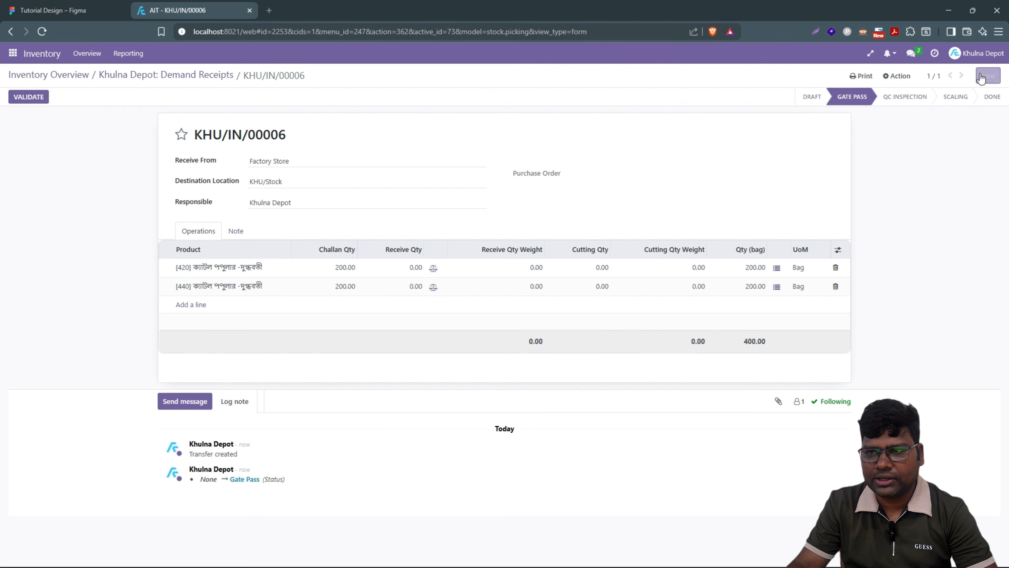
click(978, 53)
click(955, 122)
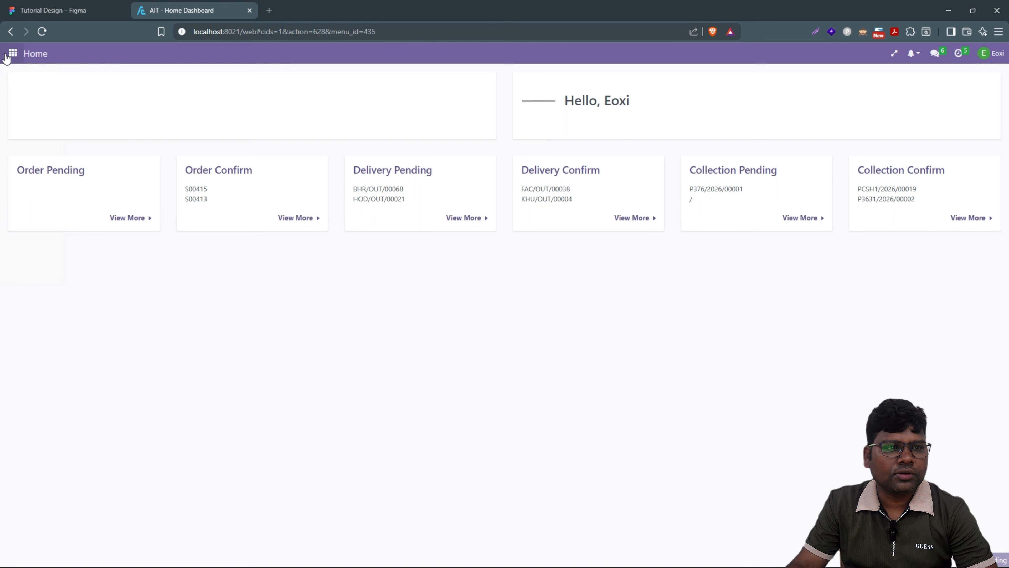
Step: Create a sales order for dealer Khulna Poultry Feed, source Factory, with prices updated from the pricelist
click(7, 56)
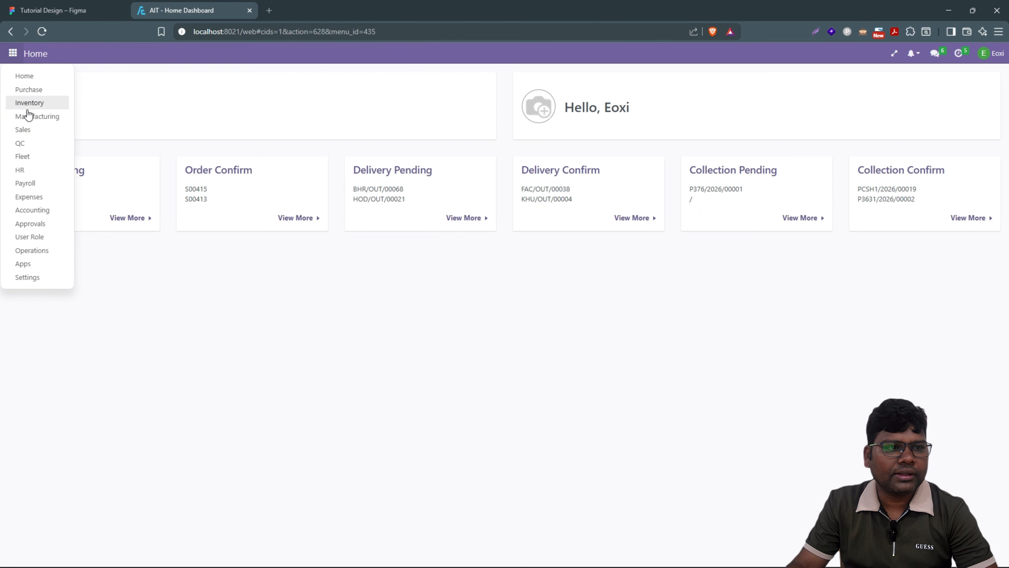
click(30, 132)
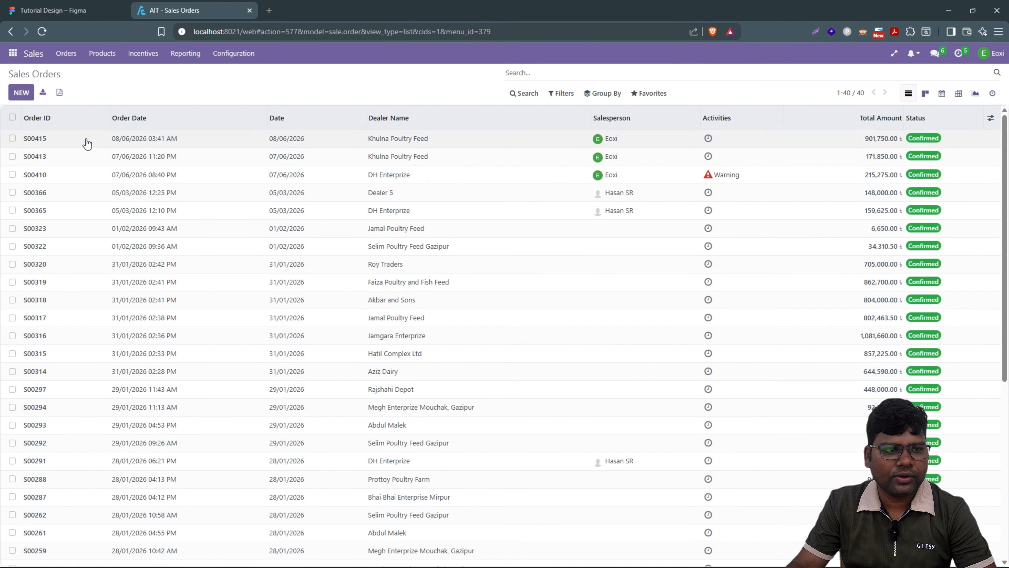
click(26, 97)
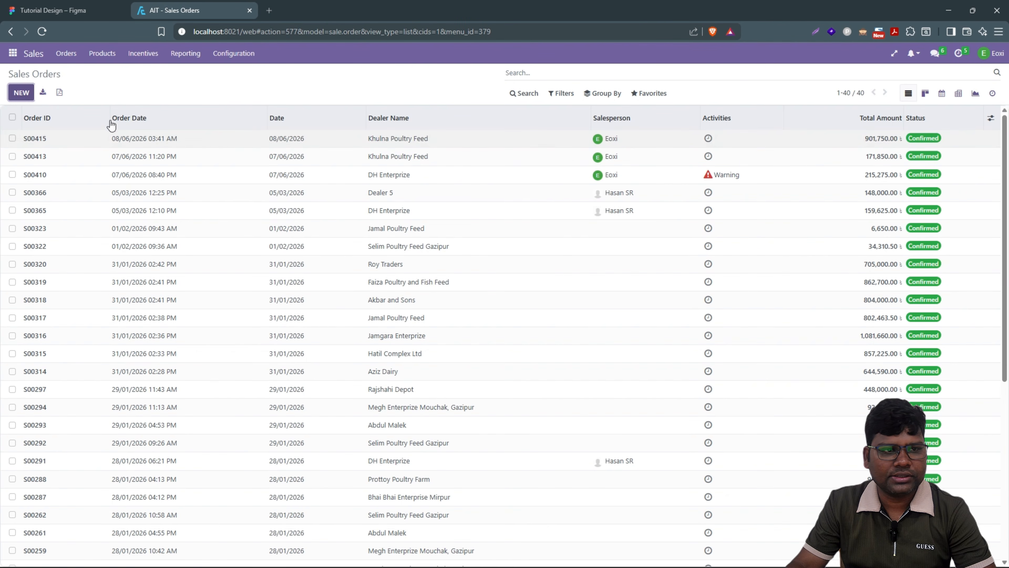
click(263, 162)
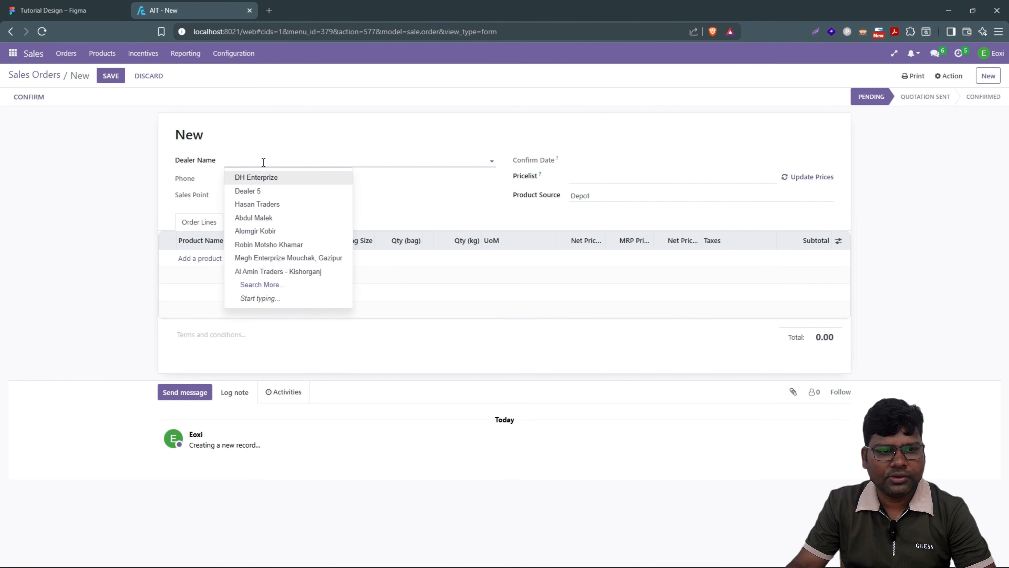
text(k)
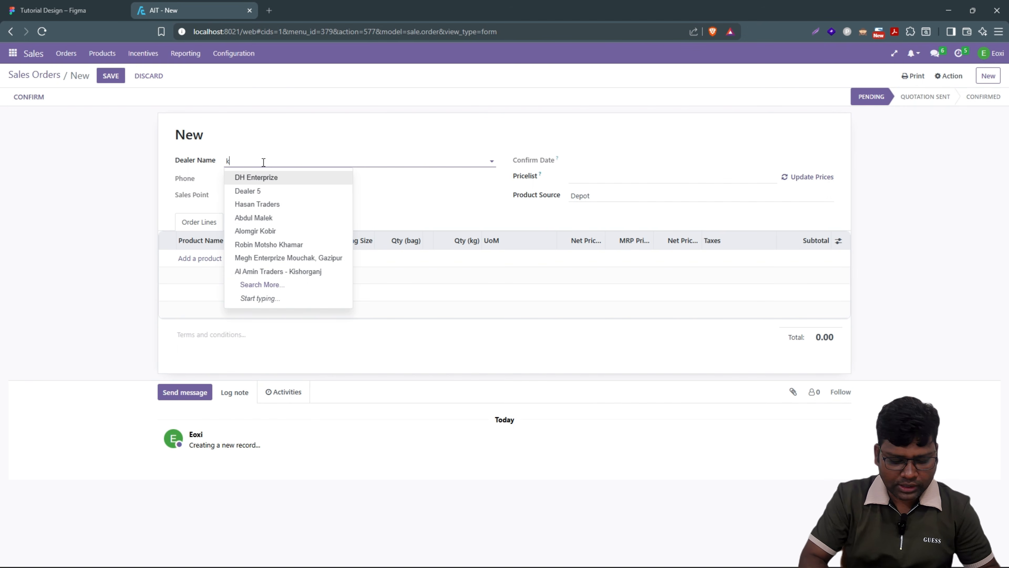
text(hul)
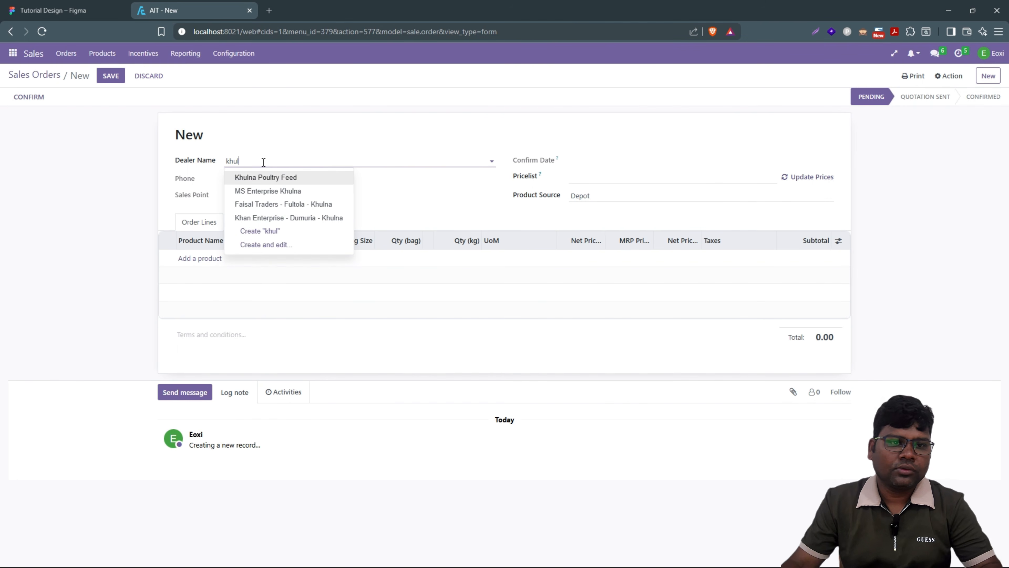
click(280, 180)
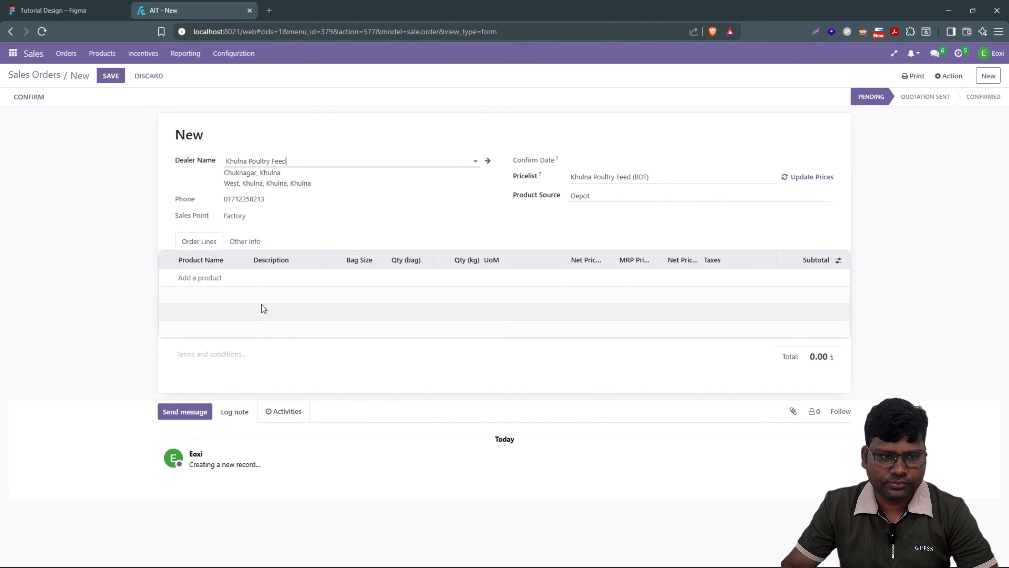
click(609, 200)
click(599, 235)
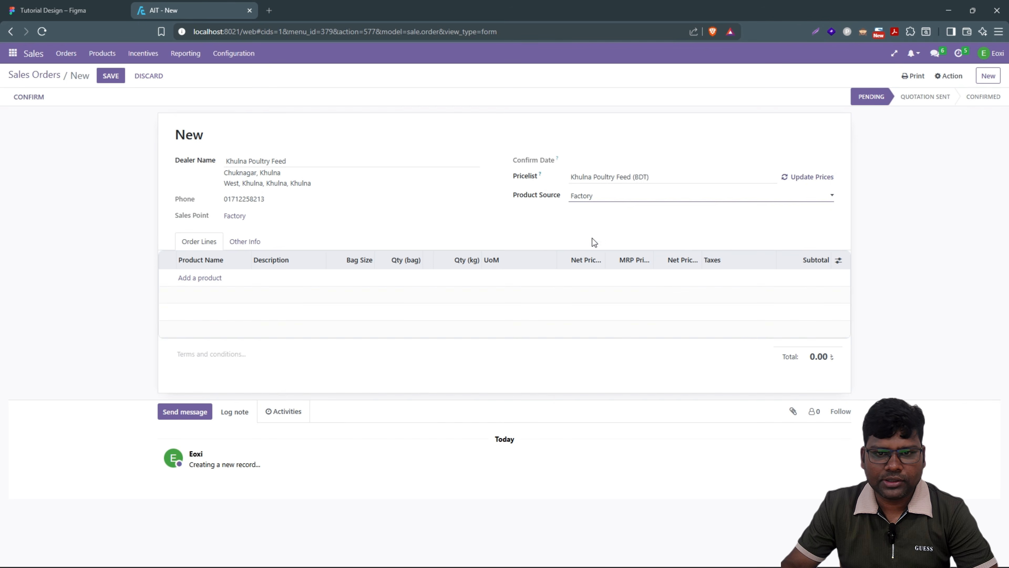
click(788, 179)
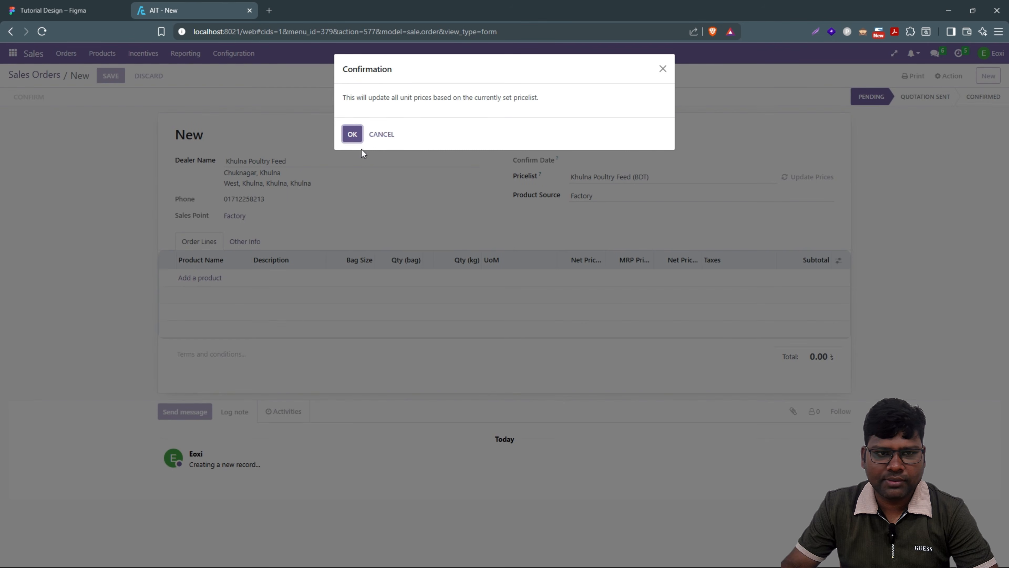
click(361, 133)
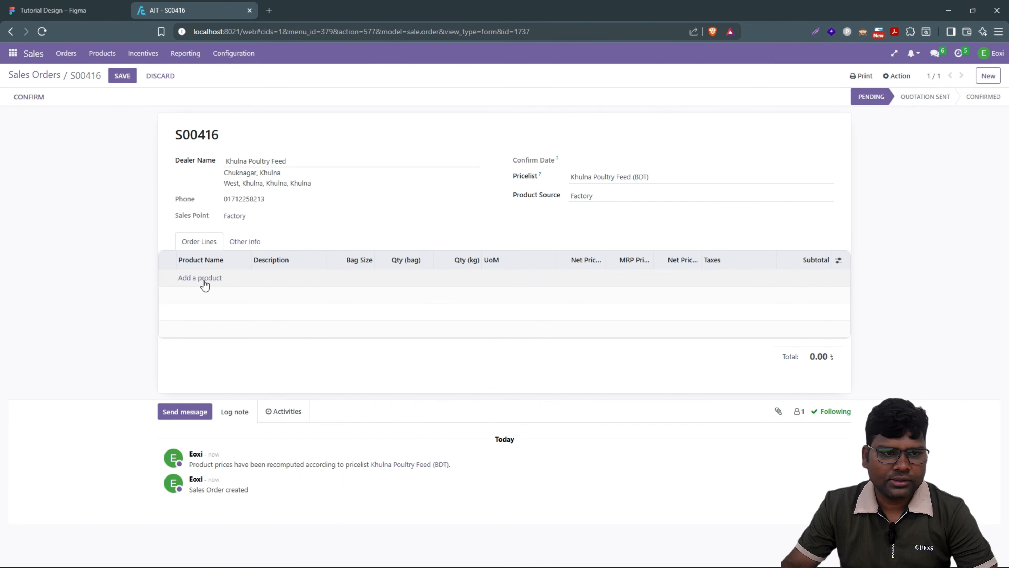
Step: Add product [102] to order S00416 with a quantity of 100 bags
click(200, 278)
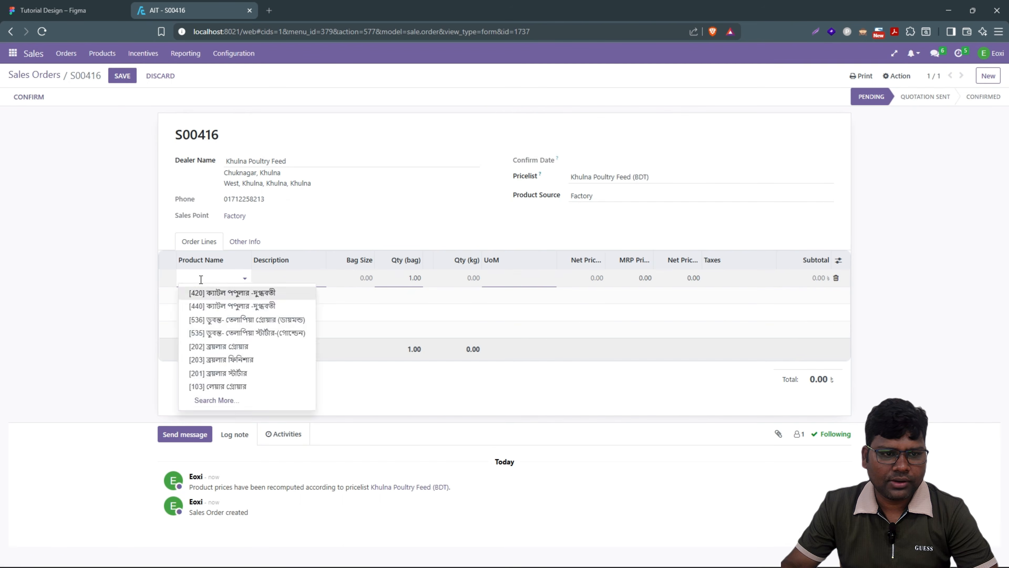
text(1020)
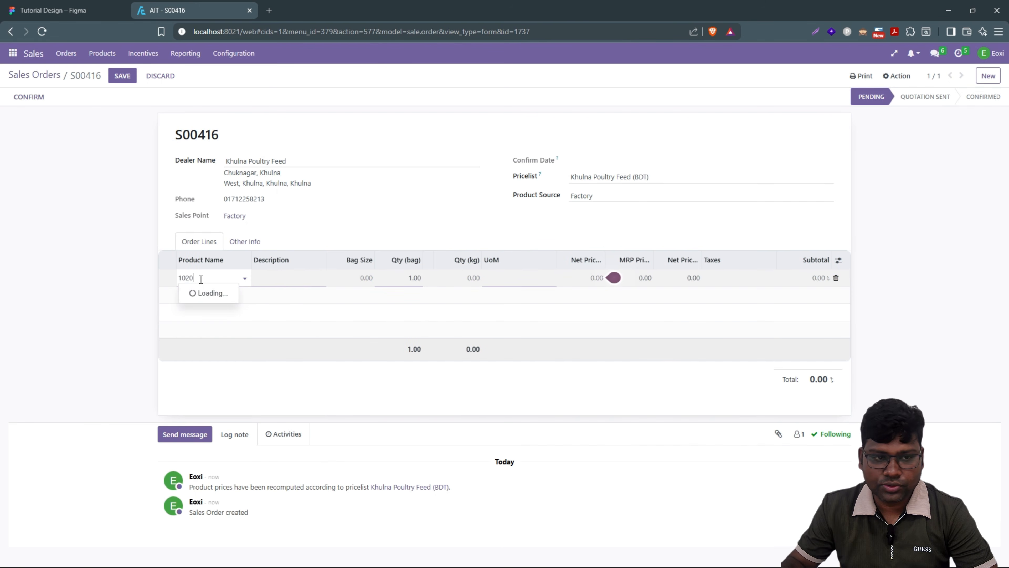
key(BackSpace)
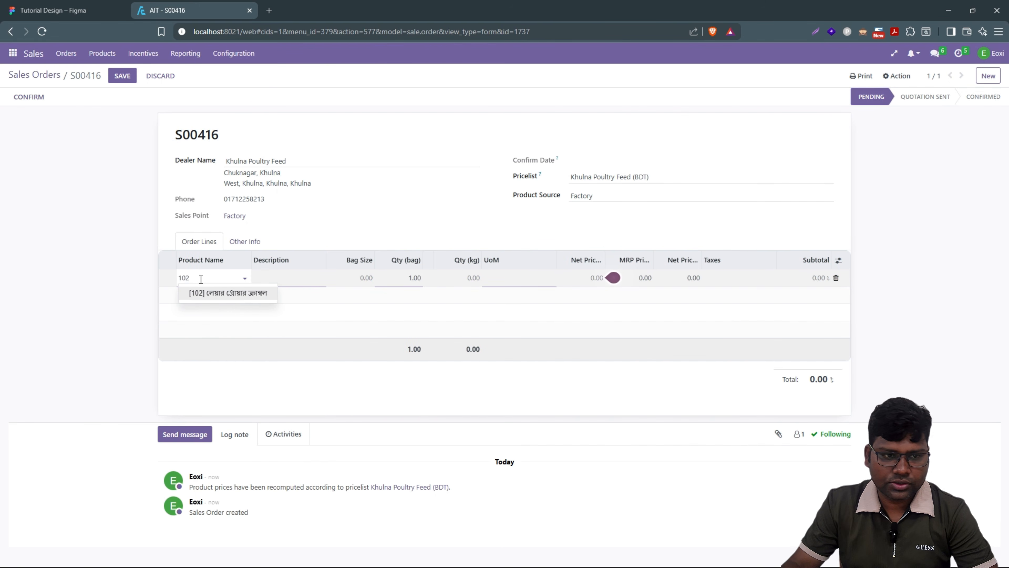
key(Return)
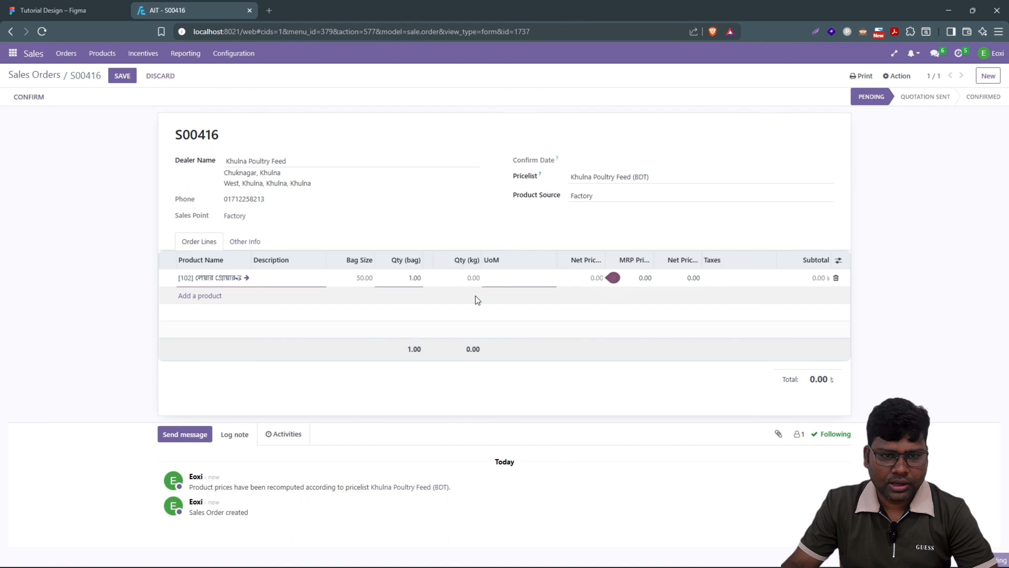
click(406, 277)
text(100)
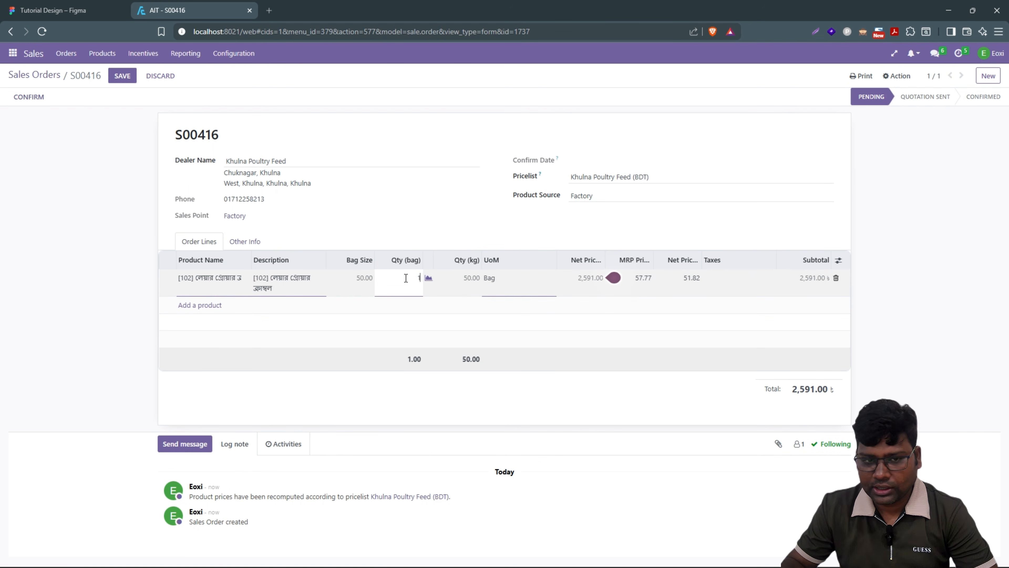
Step: Add product [202] at 50 bags and save the order, totalling 430,950.00
click(200, 306)
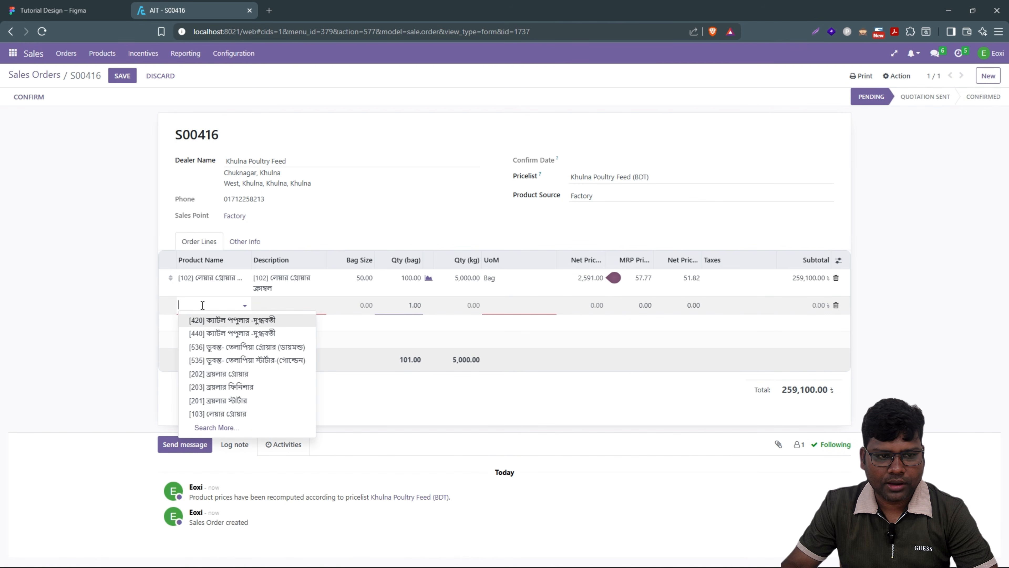
text(202)
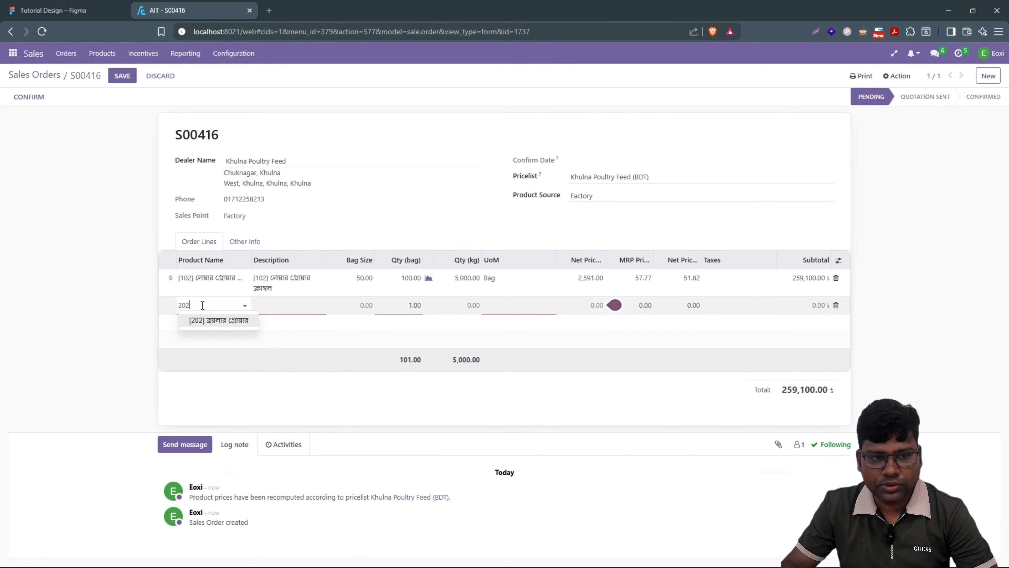
click(215, 320)
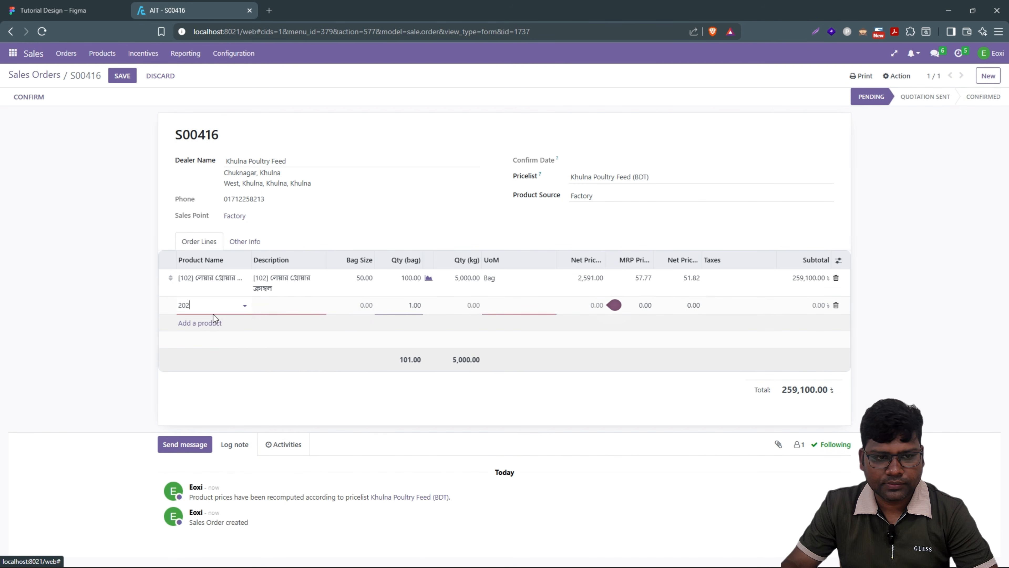
click(394, 307)
key(ctrl+a)
text(50)
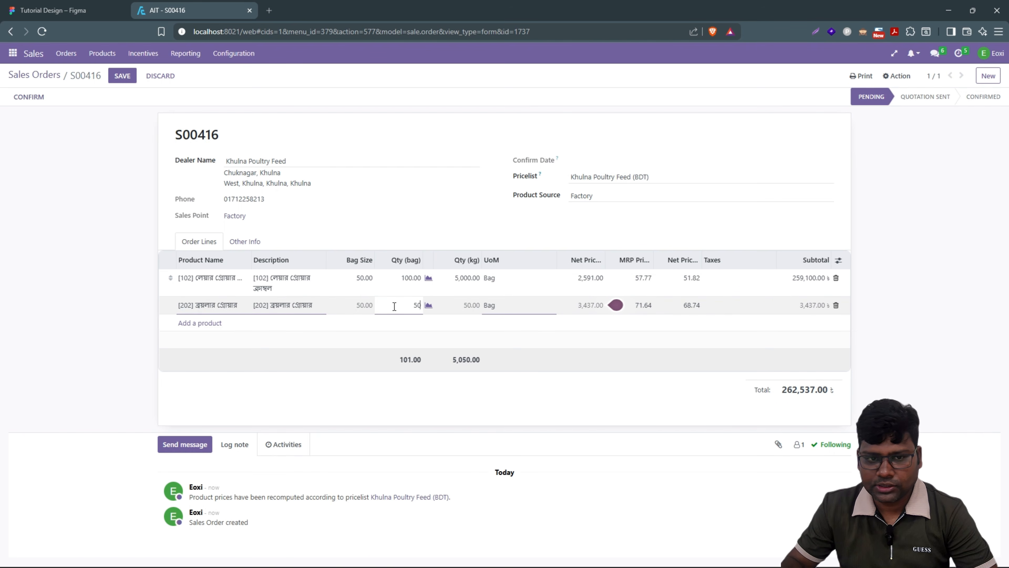
click(65, 300)
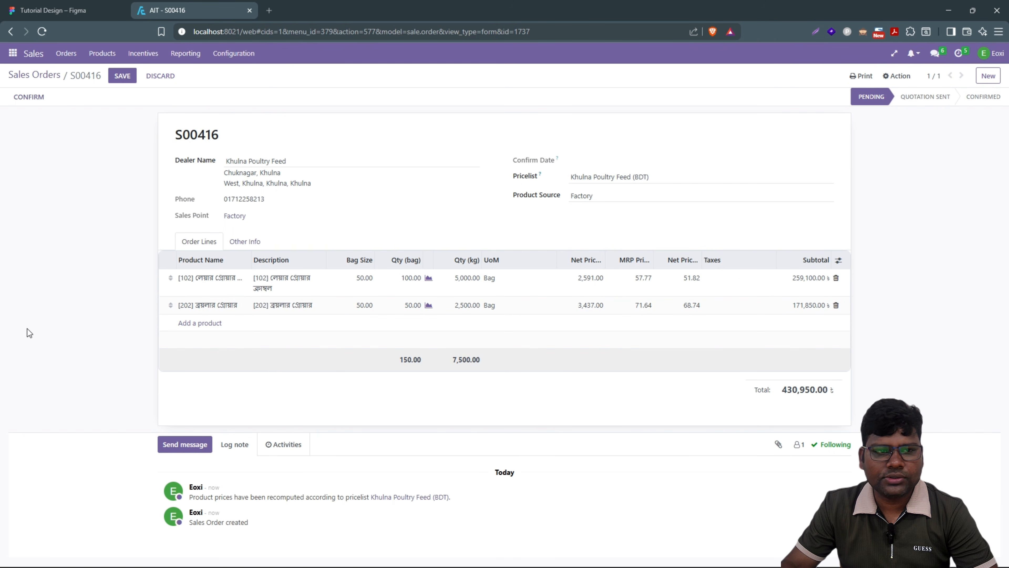
click(119, 79)
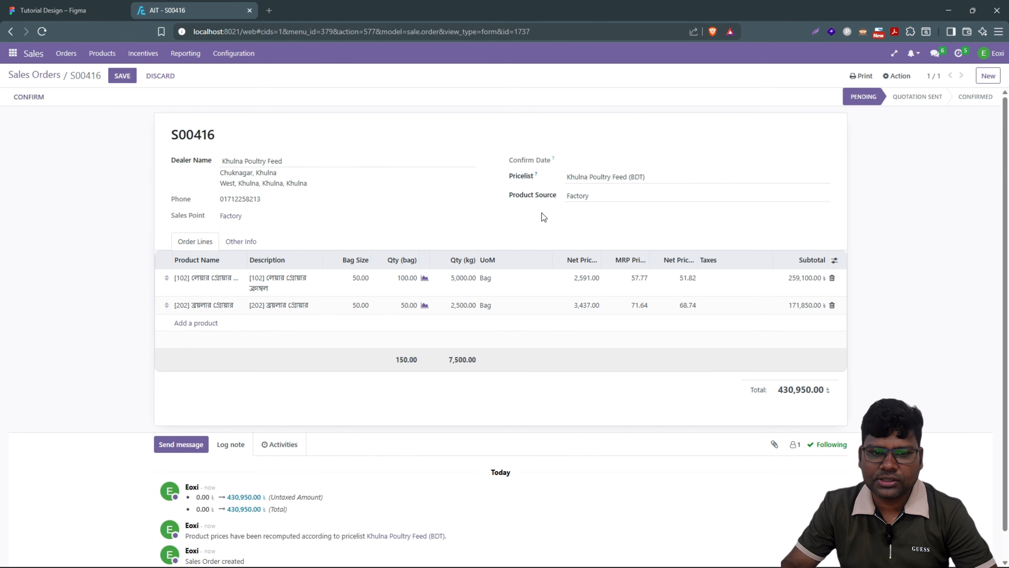
Step: Confirm order S00416, open its delivery FAC/OUT/00039 and copy the delivery reference
click(30, 97)
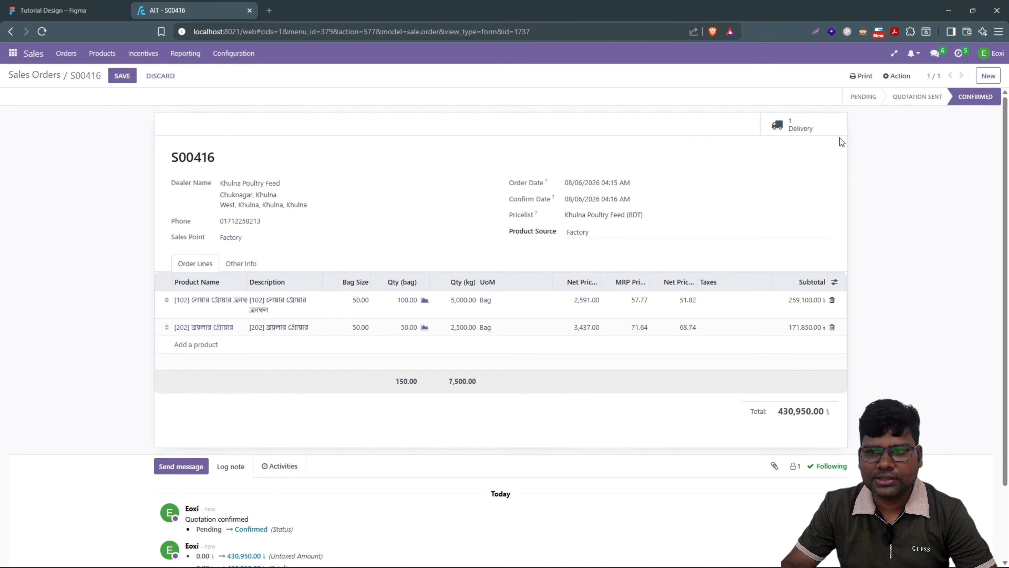
click(800, 131)
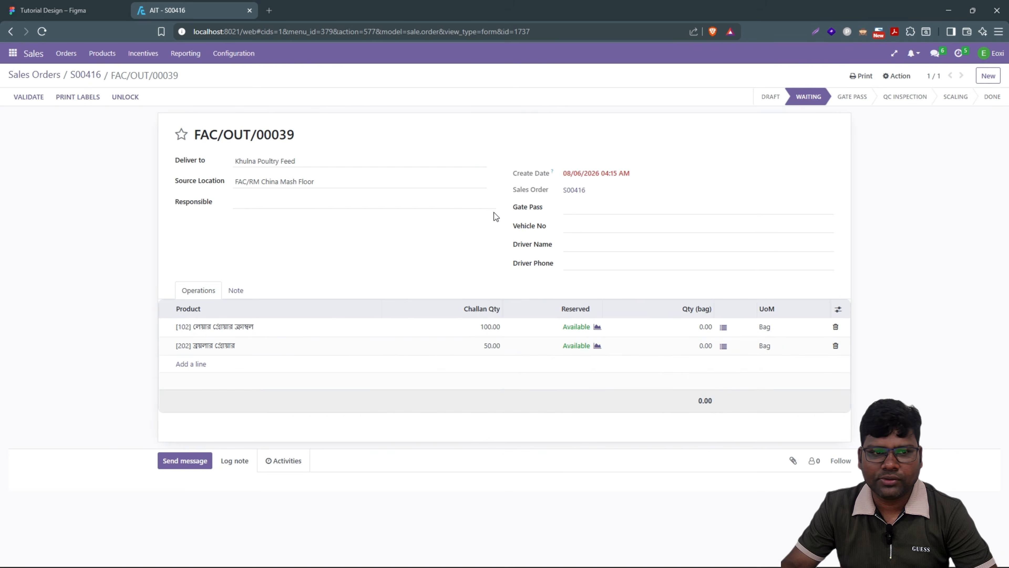
drag(310, 136, 190, 144)
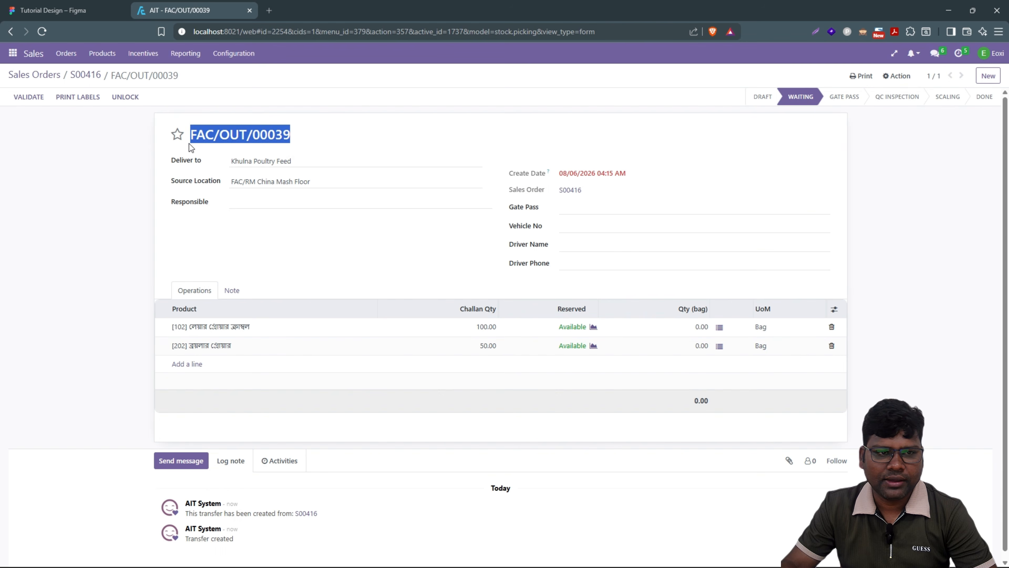
right_click(266, 135)
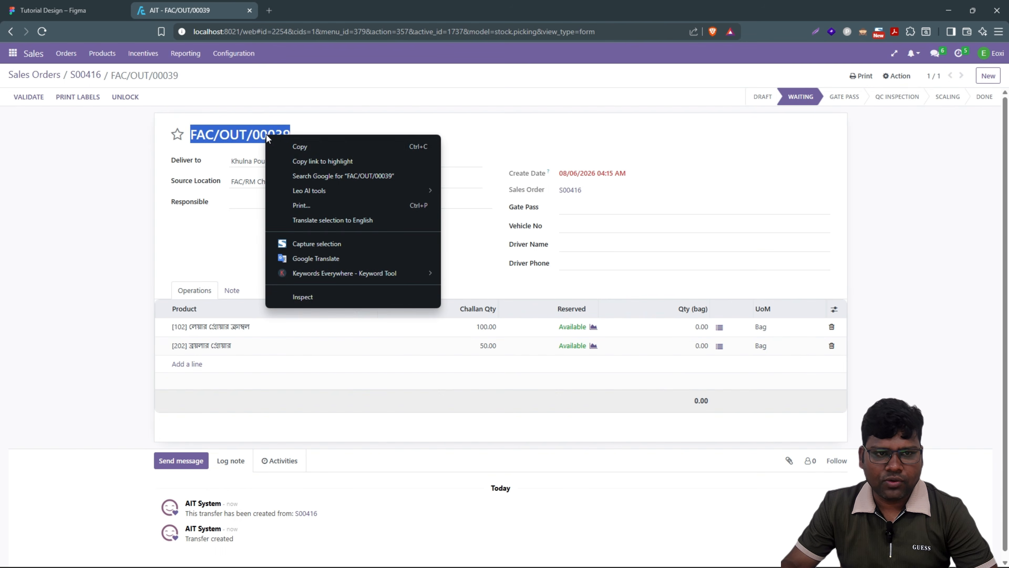
click(298, 150)
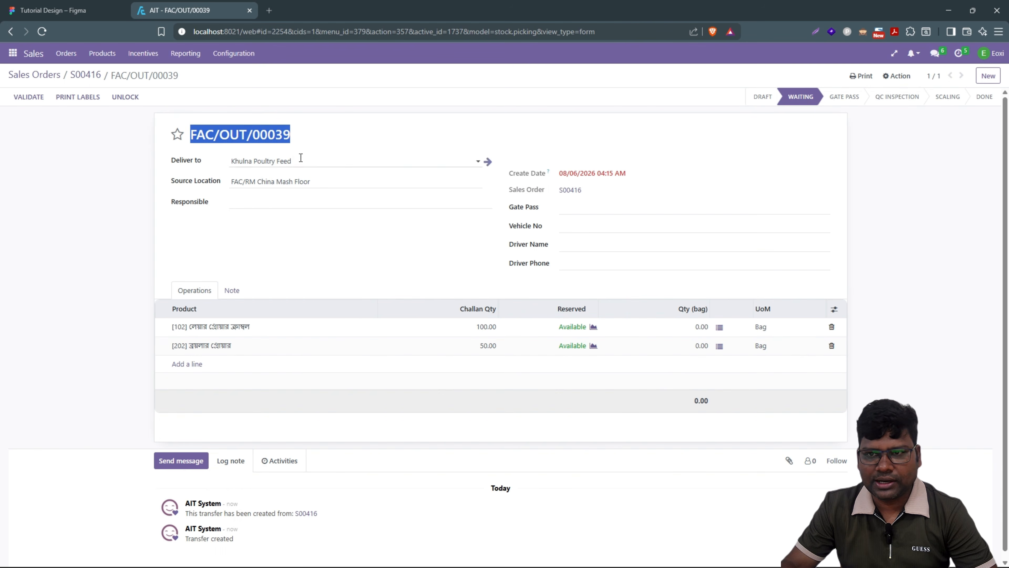
click(897, 75)
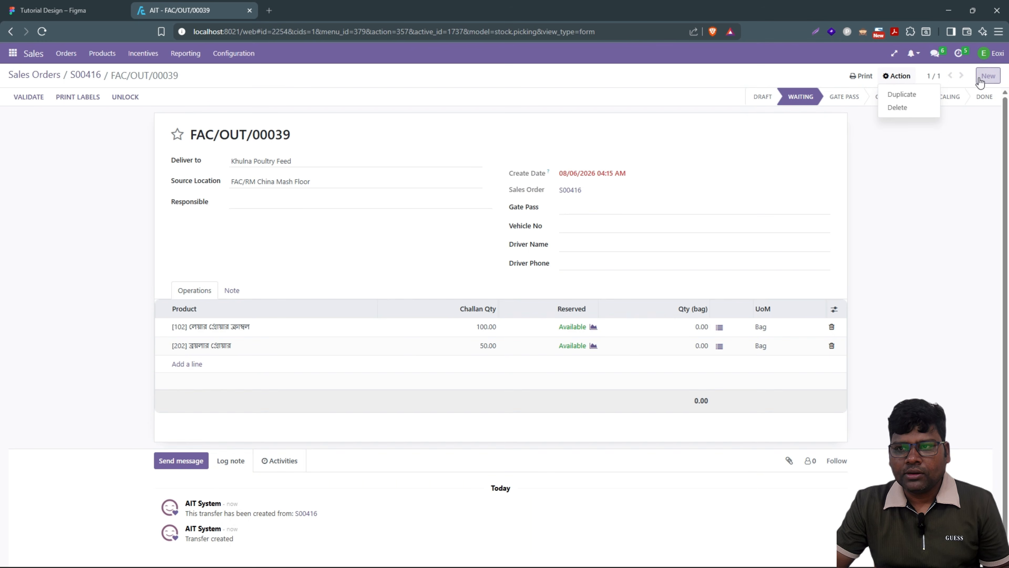
click(992, 53)
Step: Log out and log back in with the saved transport manager account
click(943, 123)
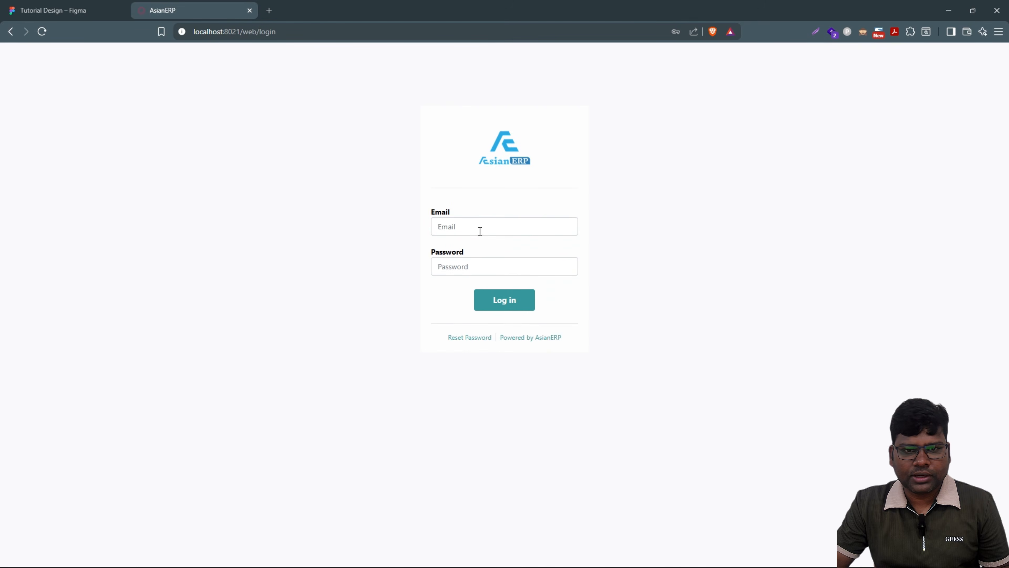
click(480, 229)
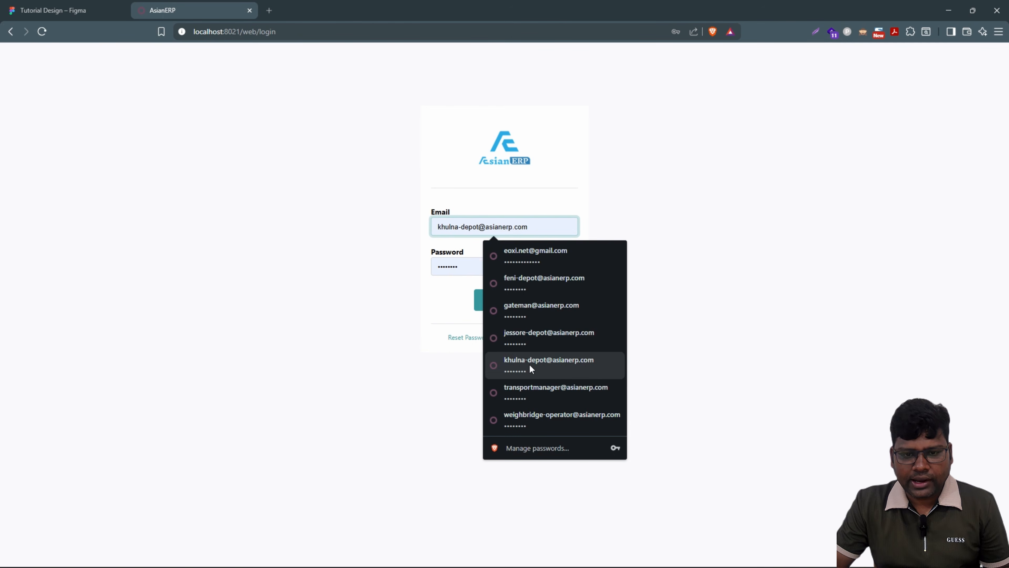
click(529, 386)
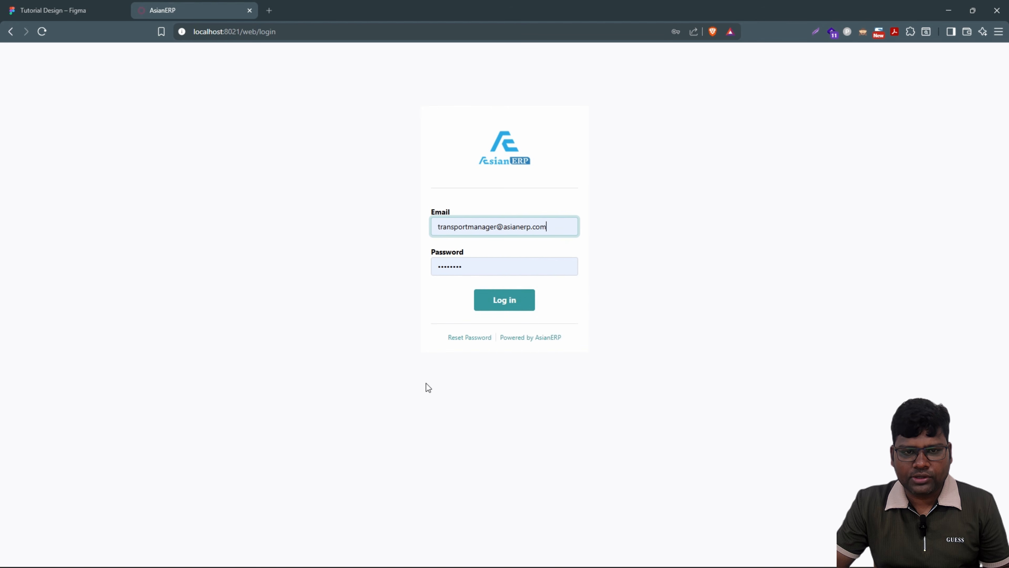
click(504, 305)
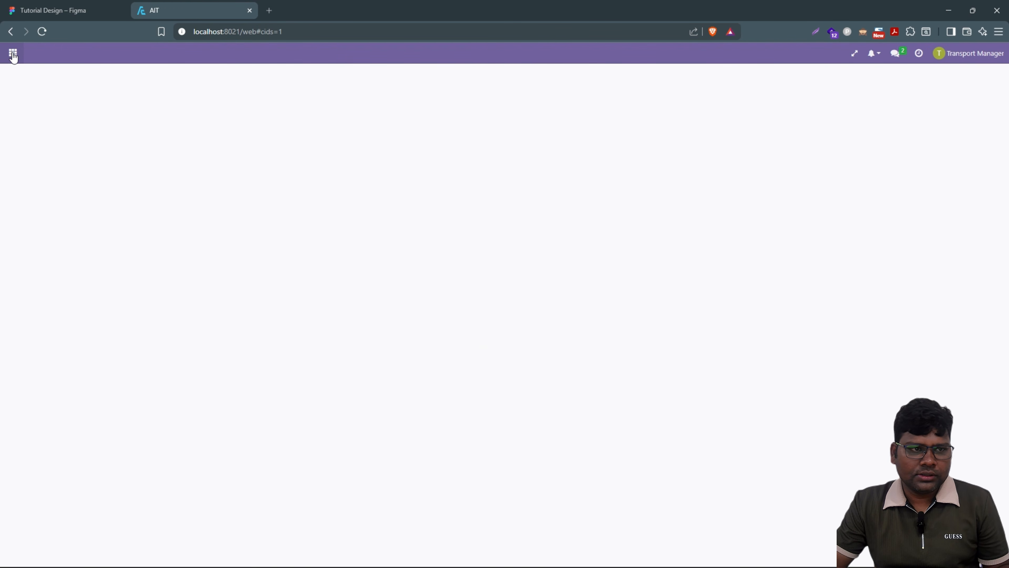
Step: Open the Inventory Overview and go to Khulna Depot's 1 pending demand receipt
click(13, 57)
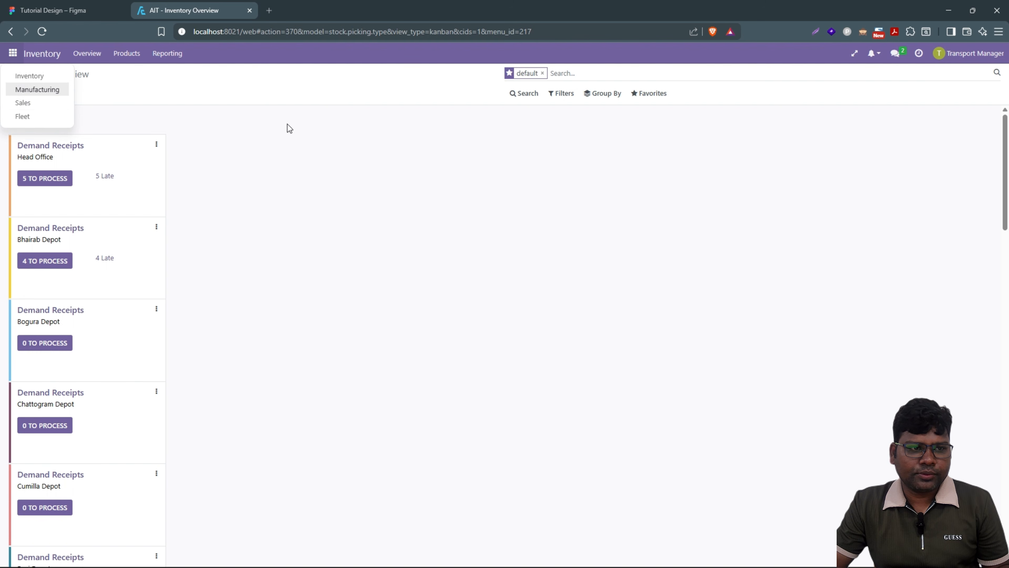
click(273, 132)
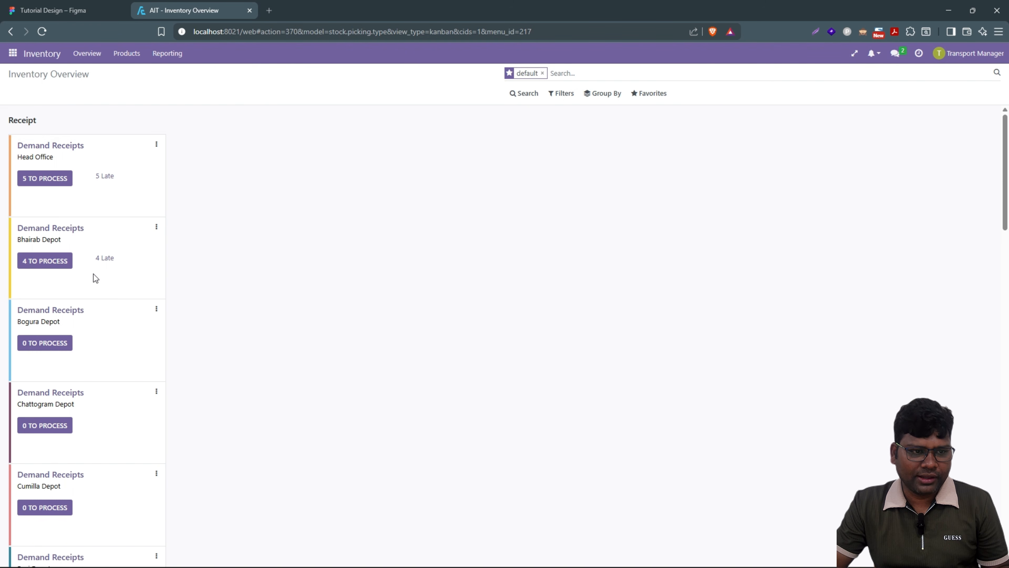
scroll(94, 276, down, 10)
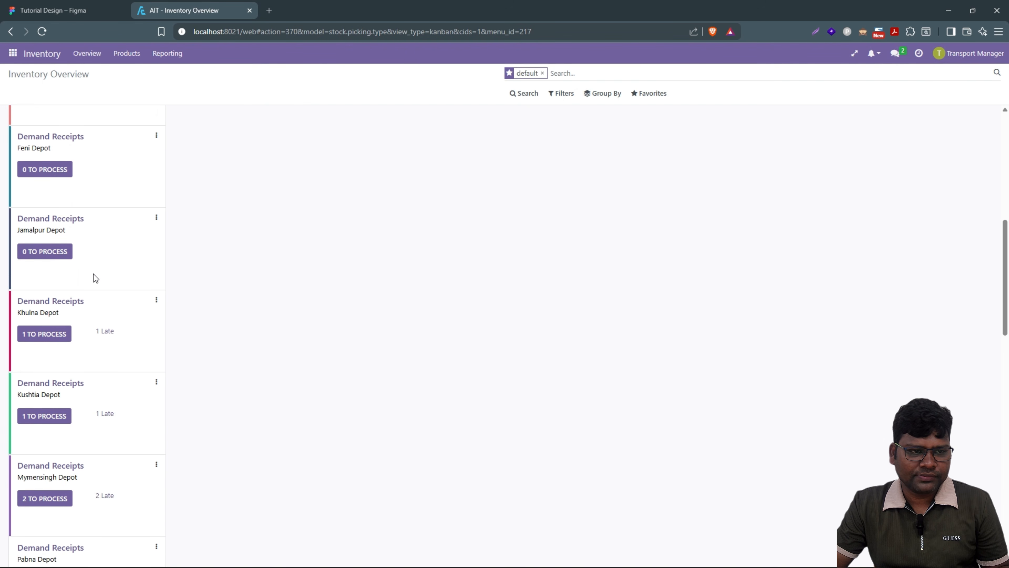
scroll(95, 277, down, 3)
scroll(95, 278, down, 6)
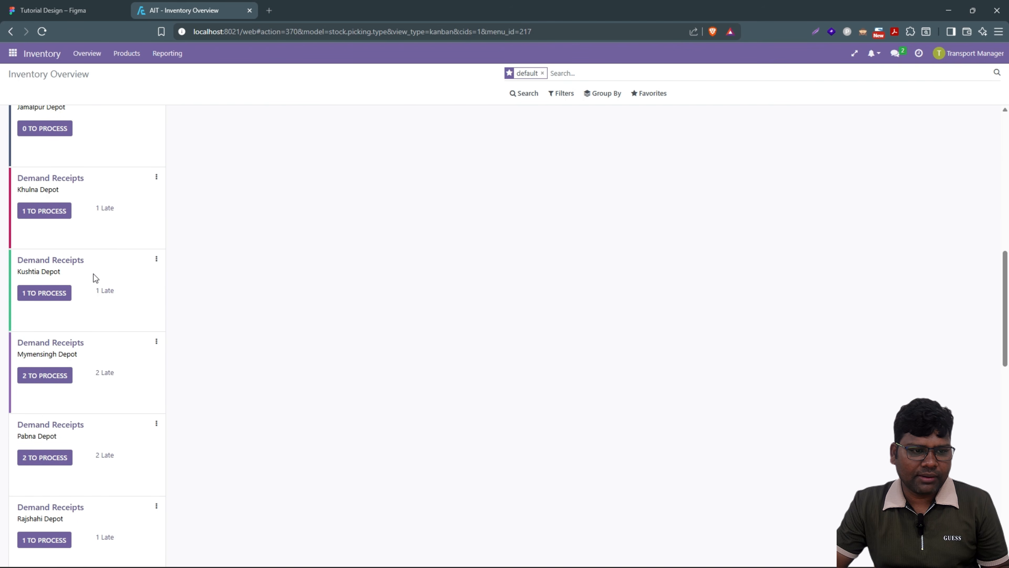
scroll(96, 278, down, 6)
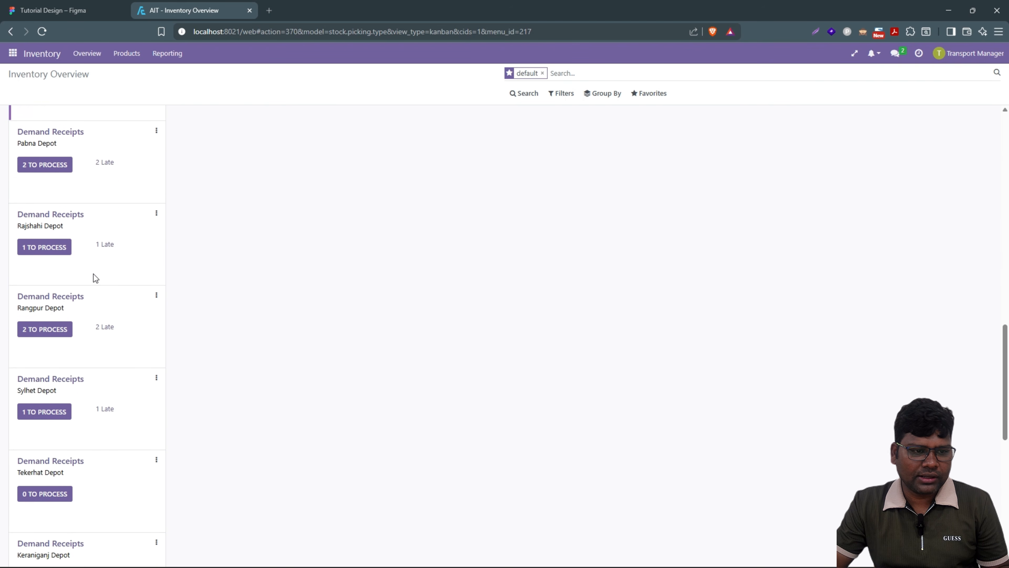
scroll(93, 274, down, 8)
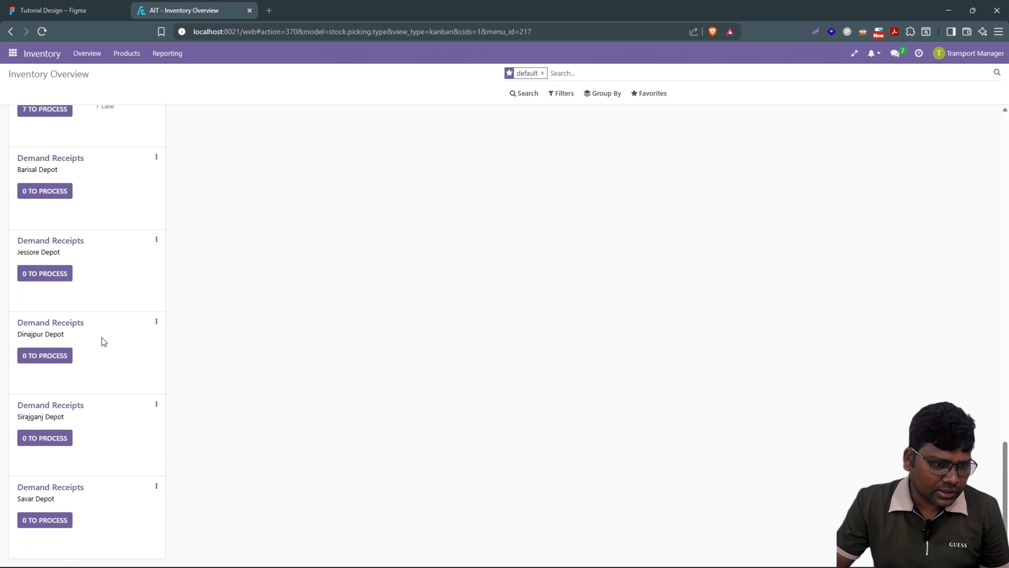
scroll(103, 338, up, 15)
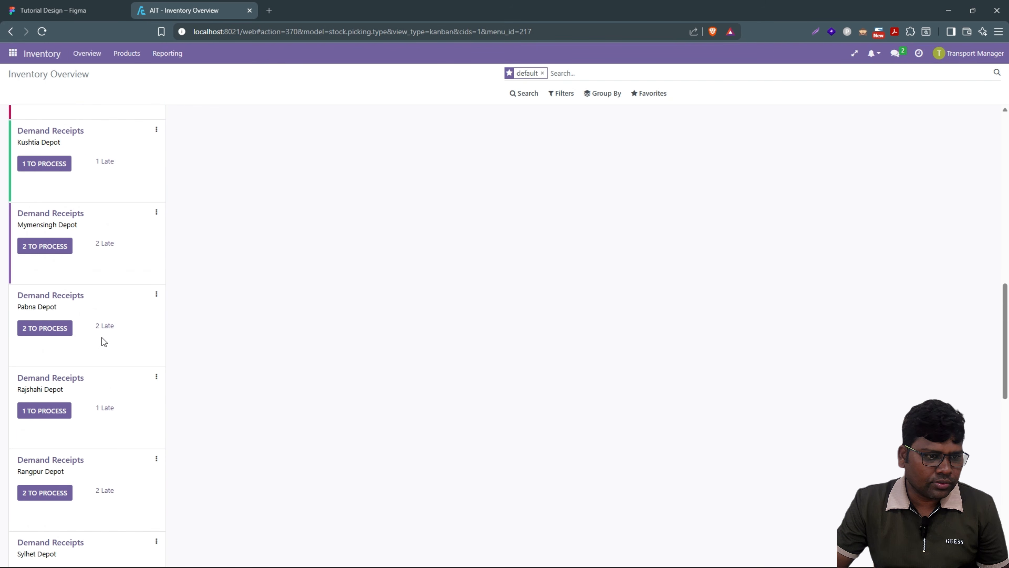
scroll(101, 338, up, 5)
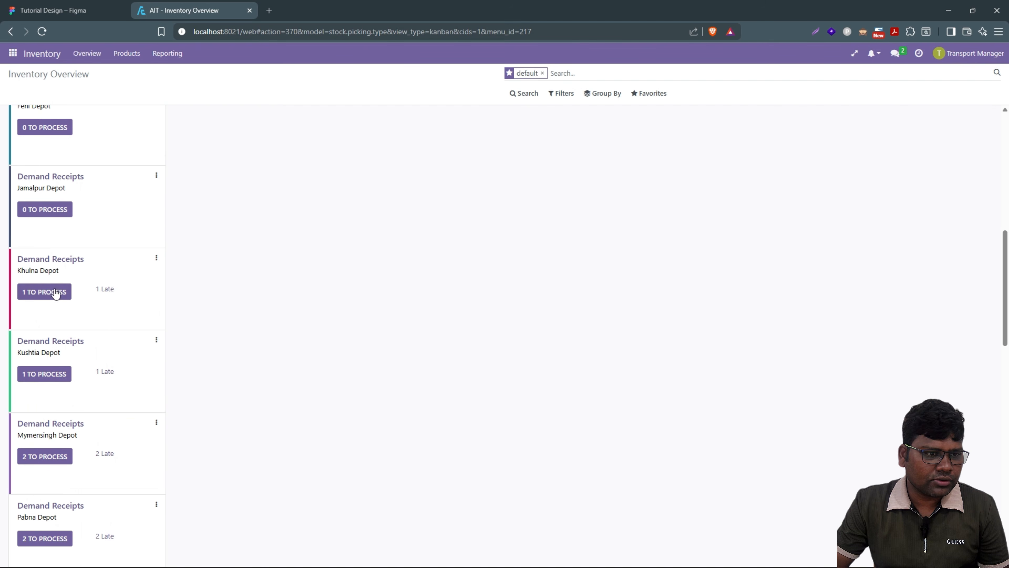
click(56, 293)
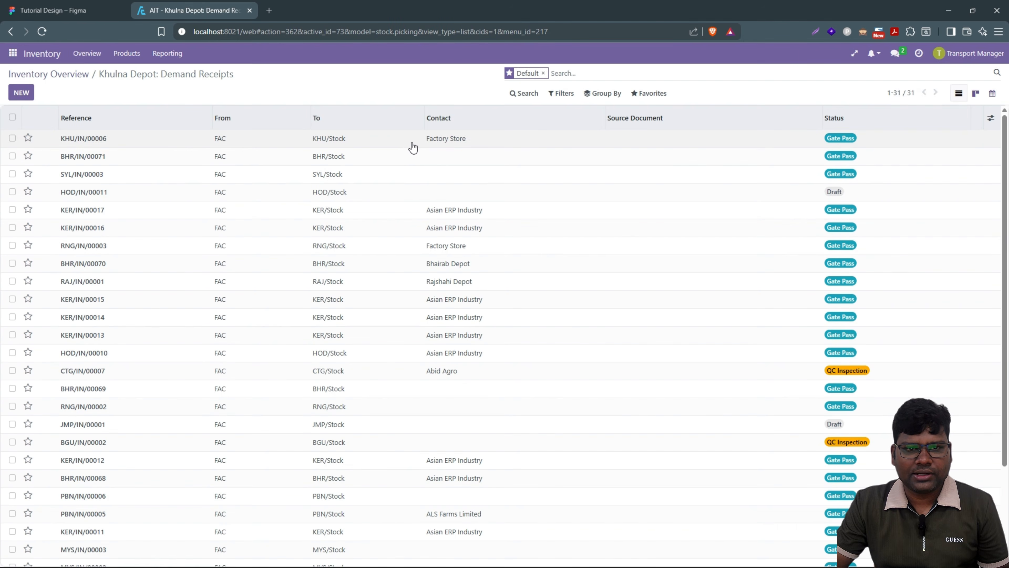
Step: Open Factory Store receipt KHU/IN/00006, check the Figma flow map, and return to AsianERP
click(394, 144)
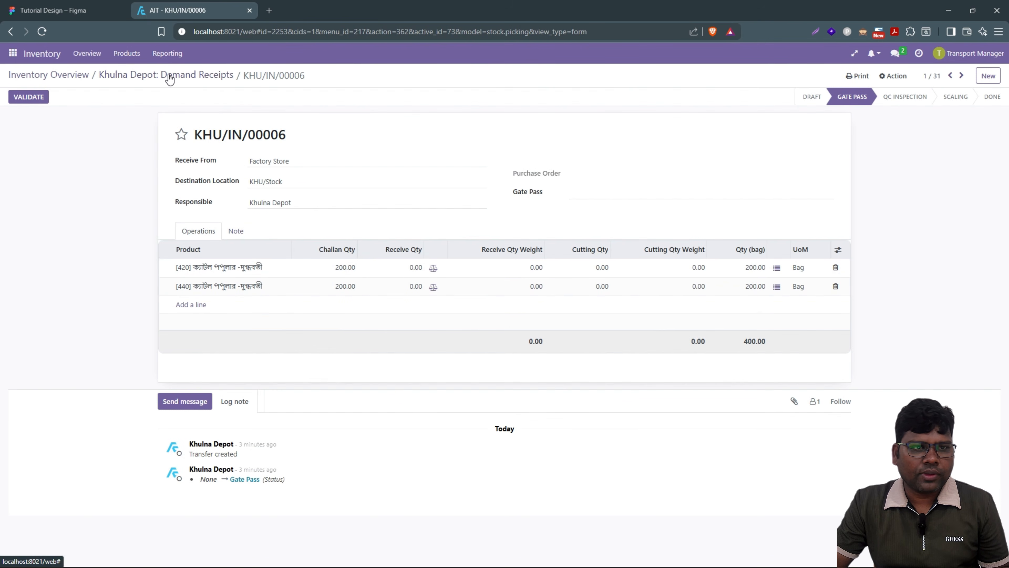
click(89, 4)
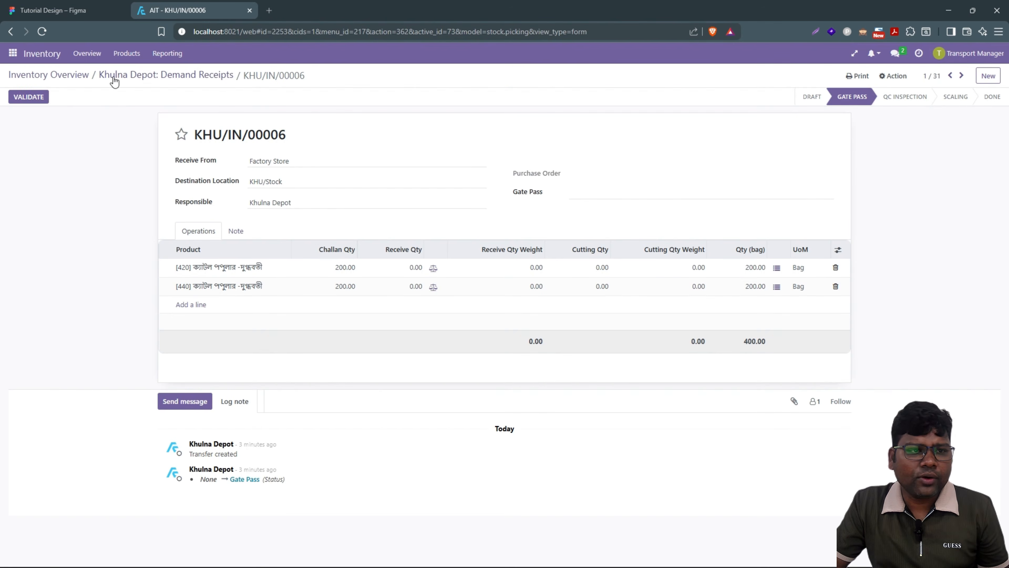
click(12, 55)
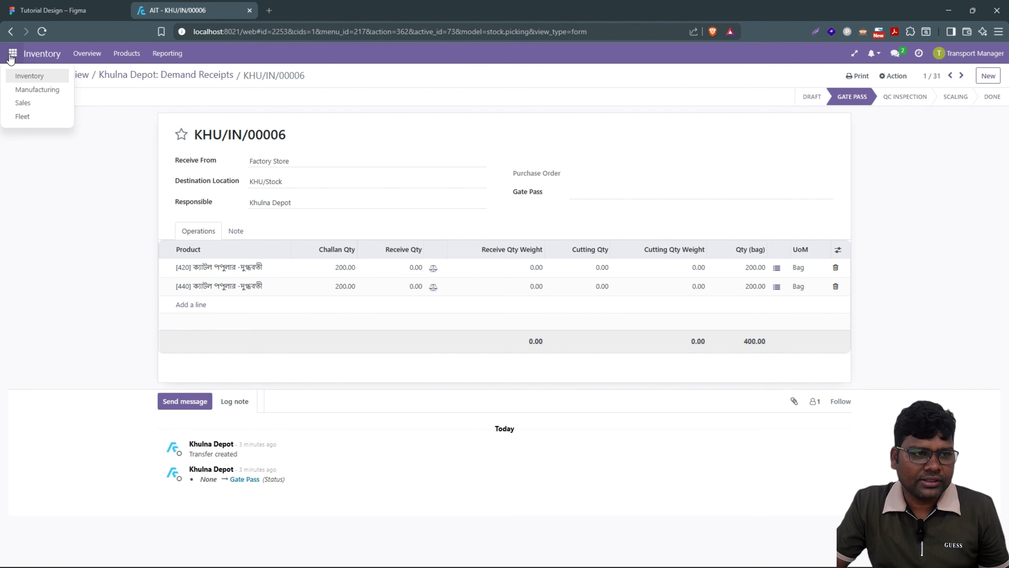
Step: Start a new transport contract under Fleet > Transport Contracts and add an assigned-receipt line
click(24, 118)
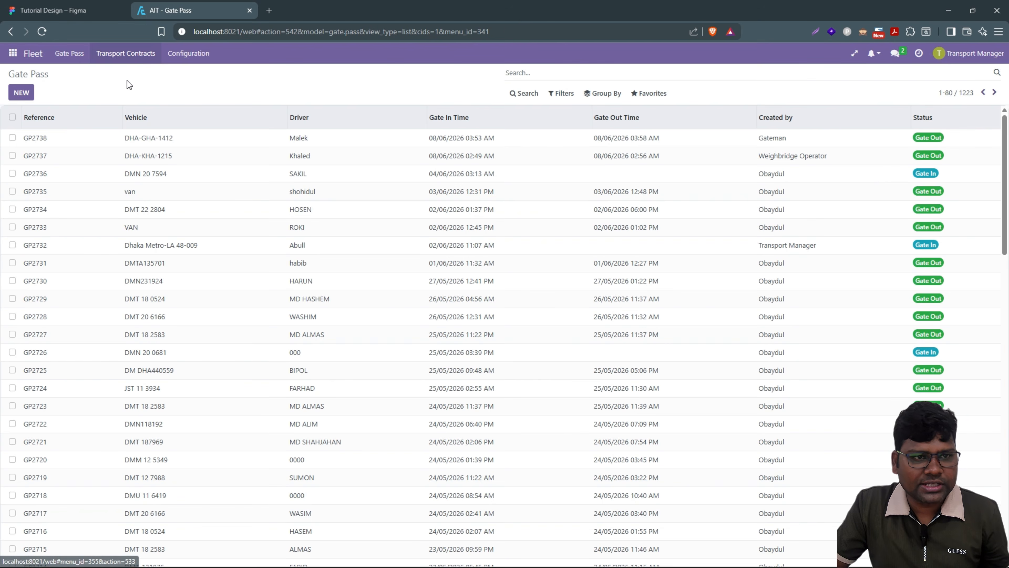
click(125, 54)
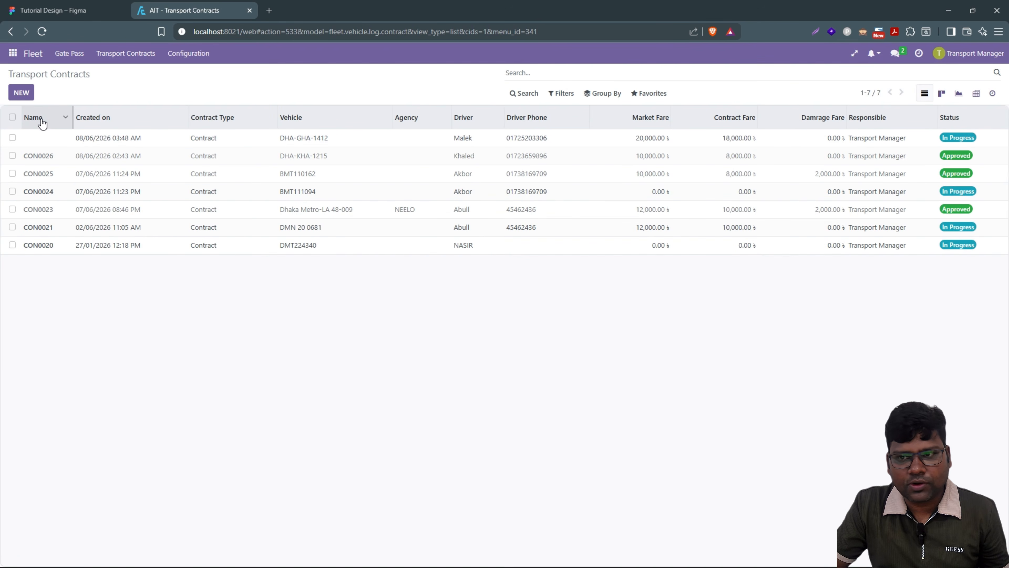
click(21, 93)
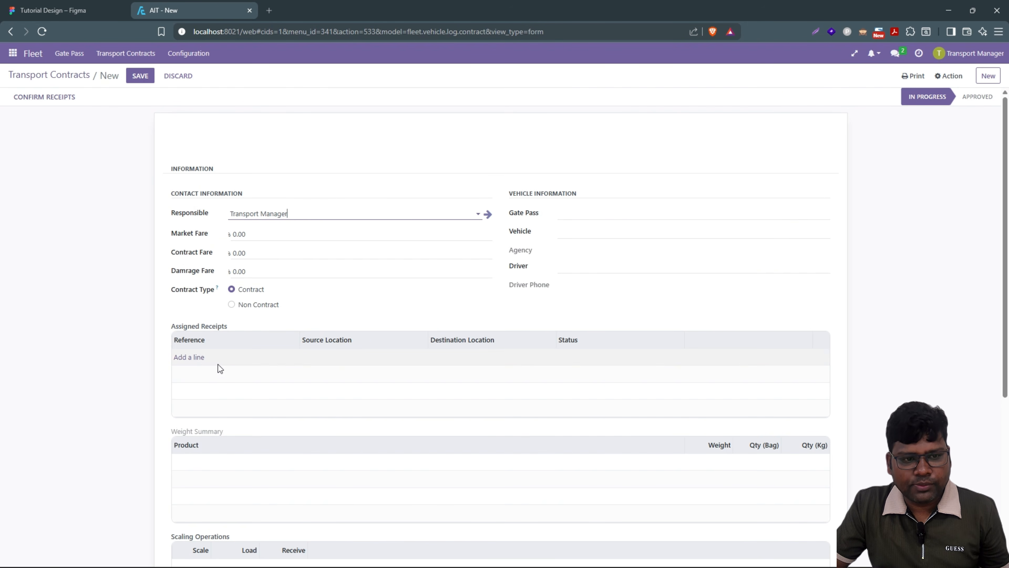
click(195, 360)
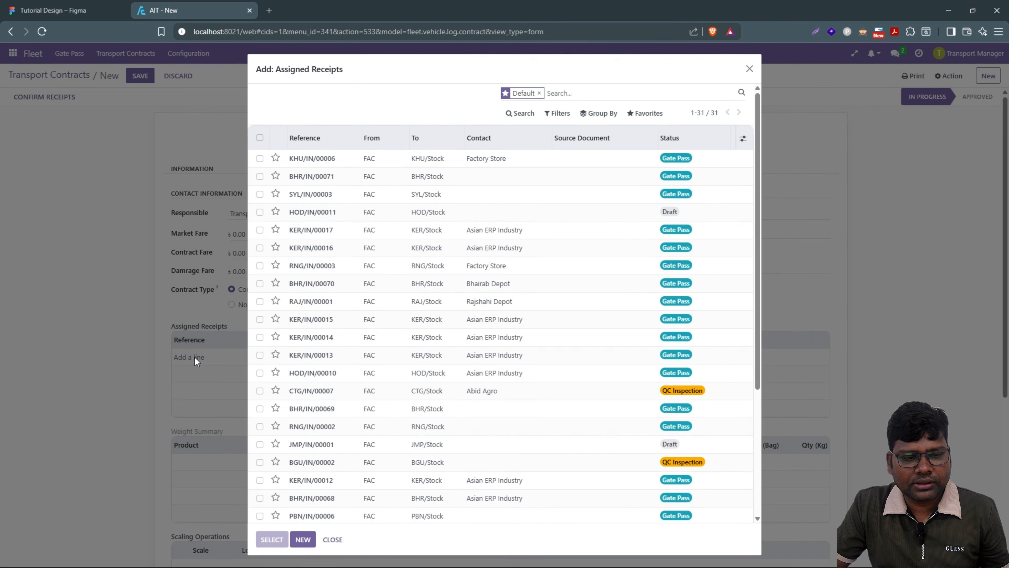
Step: Remove the Default filter and assign receipts FAC/OUT/00039 and KHU/IN/00006 to the contract
click(332, 540)
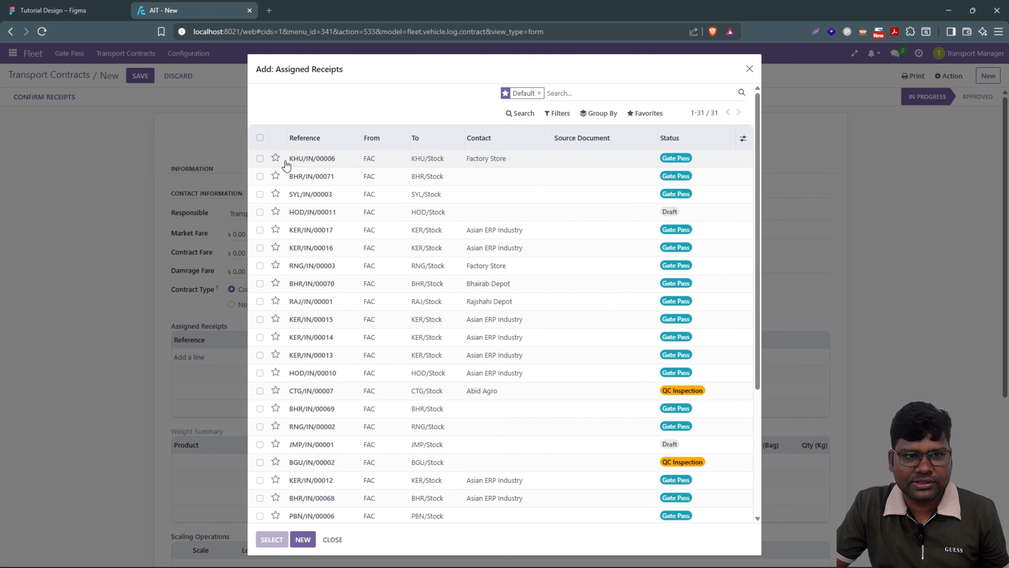
click(260, 159)
scroll(447, 367, down, 5)
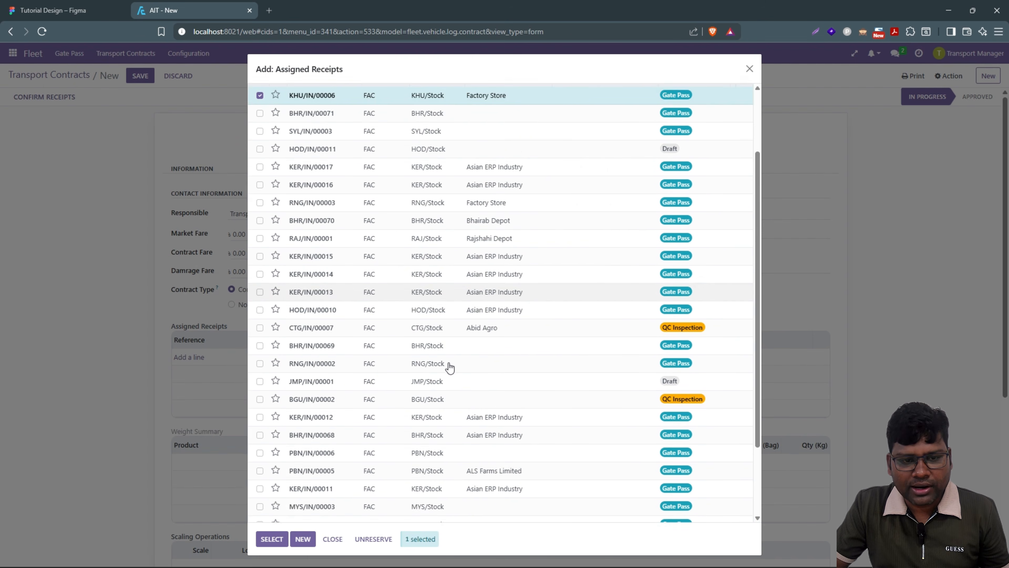
scroll(447, 366, up, 5)
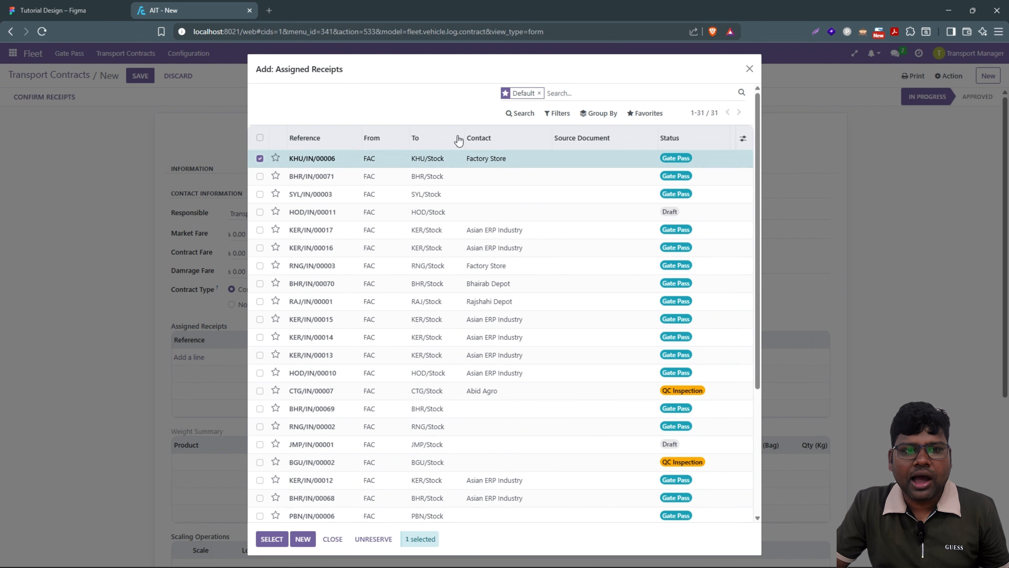
click(539, 93)
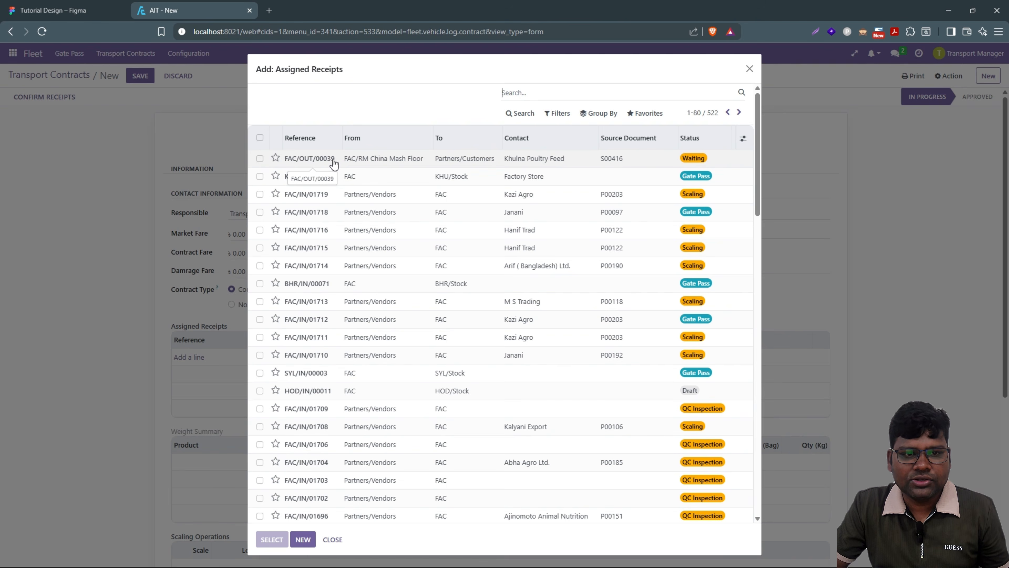
key(alt+Tab)
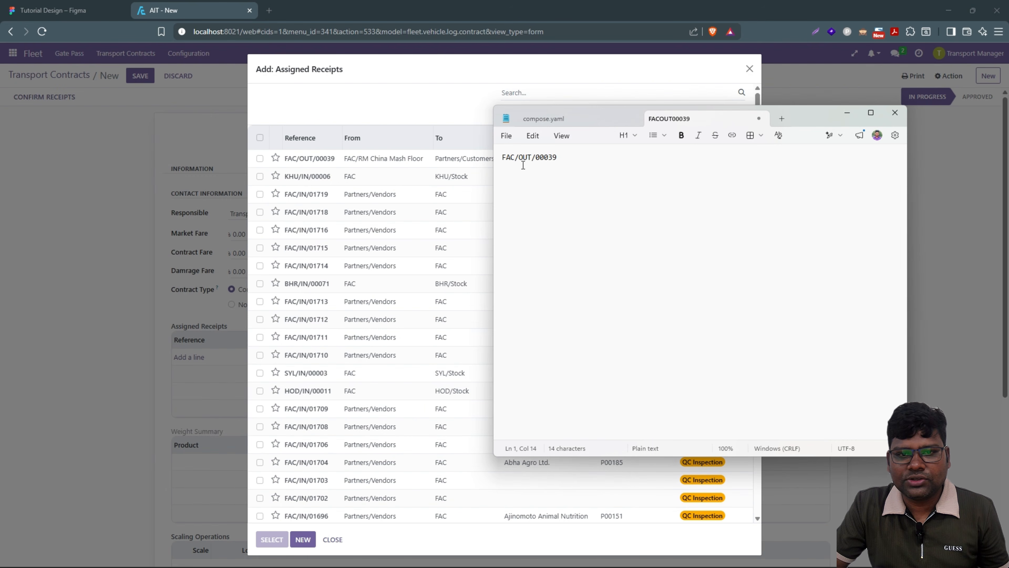
click(380, 102)
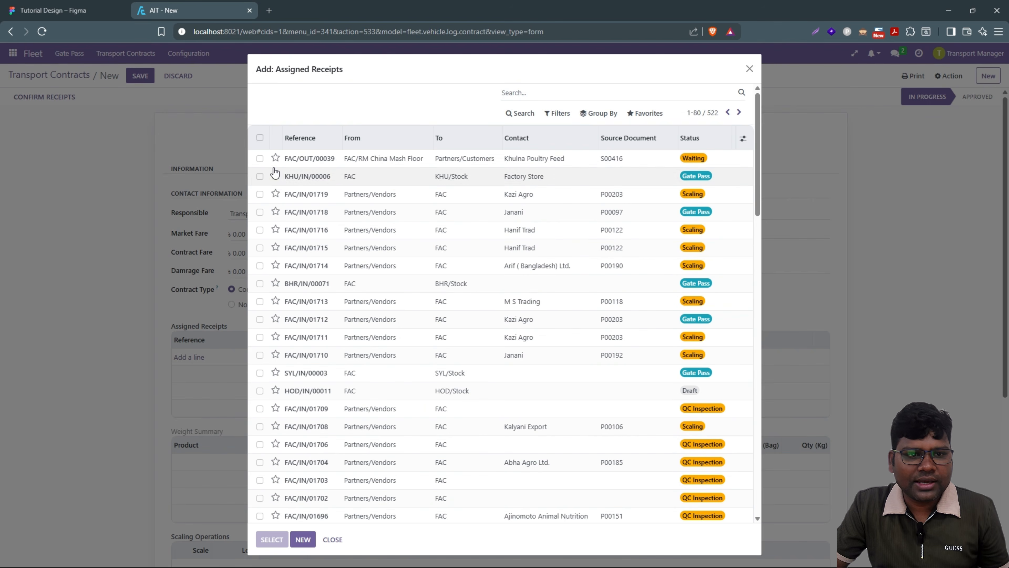
click(260, 158)
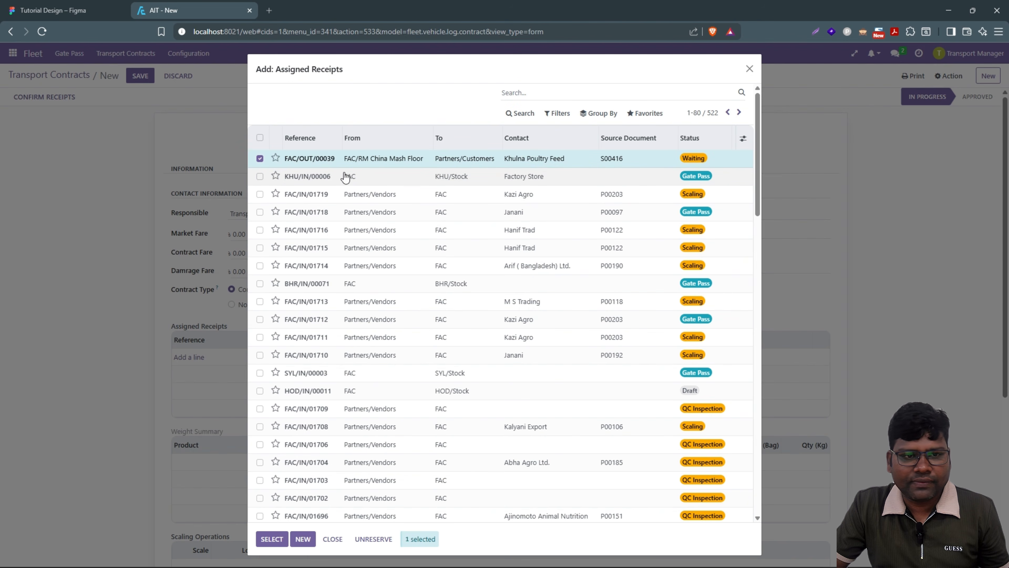
click(258, 181)
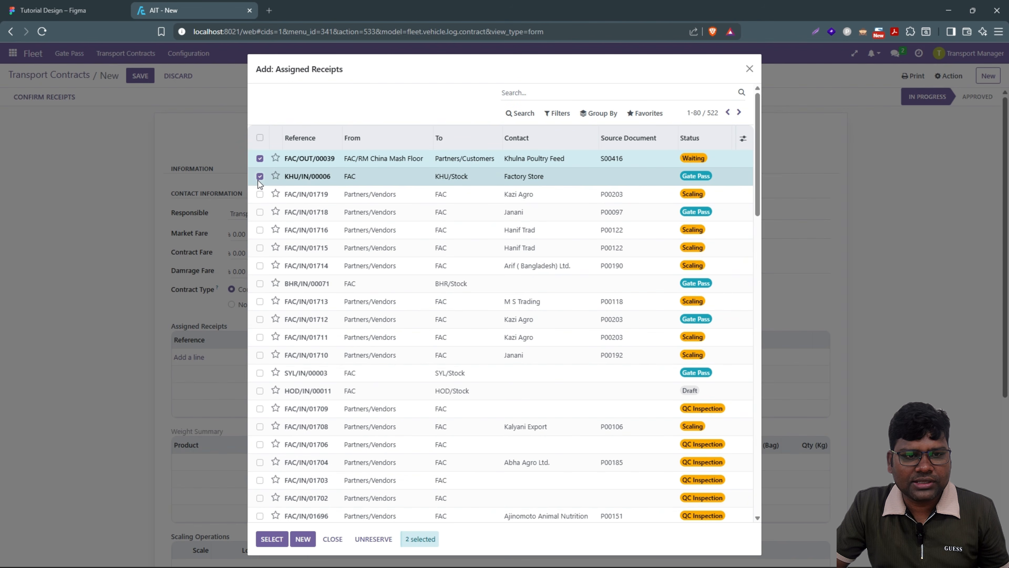
click(272, 539)
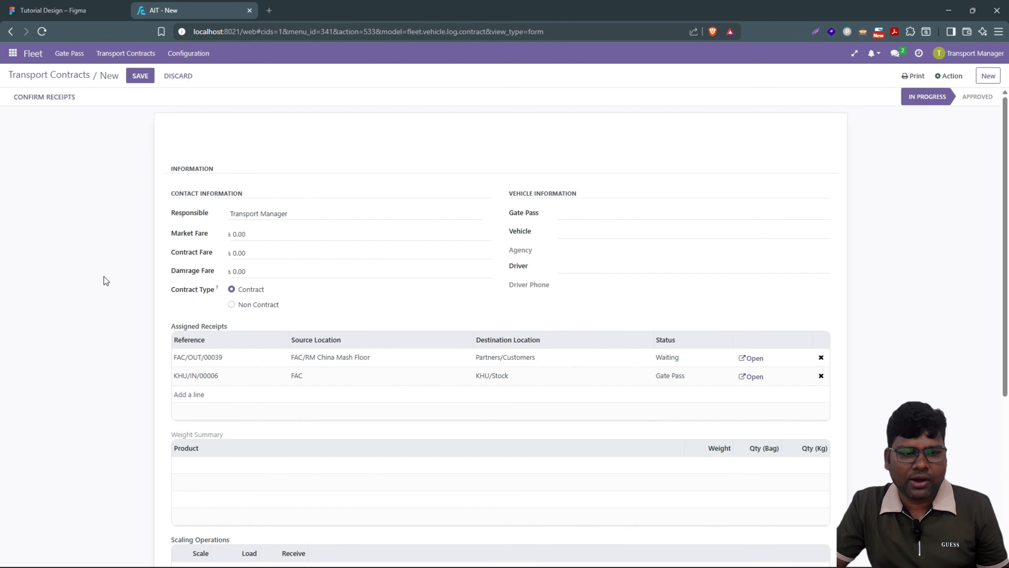
scroll(105, 280, down, 1)
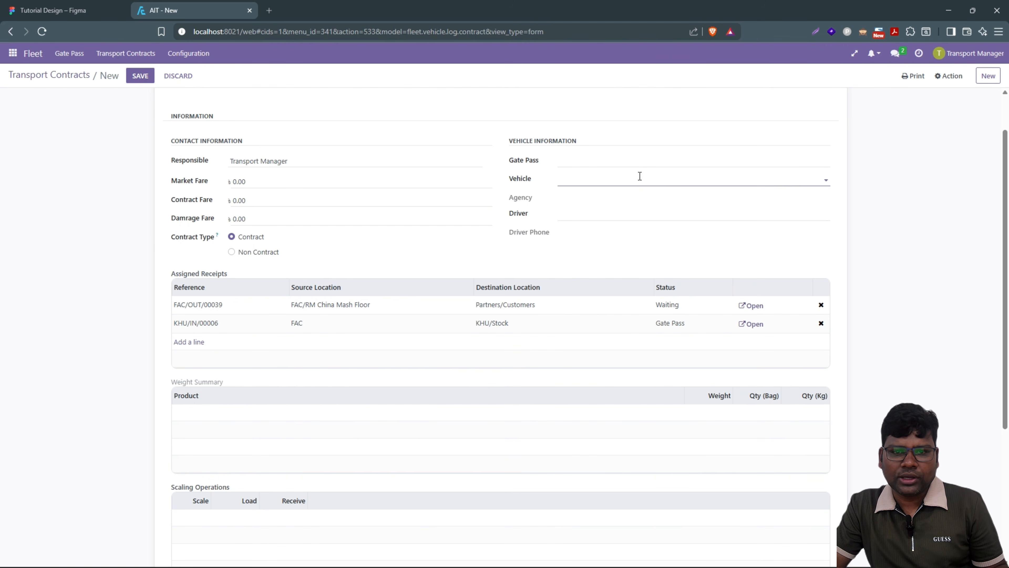
scroll(633, 251, up, 2)
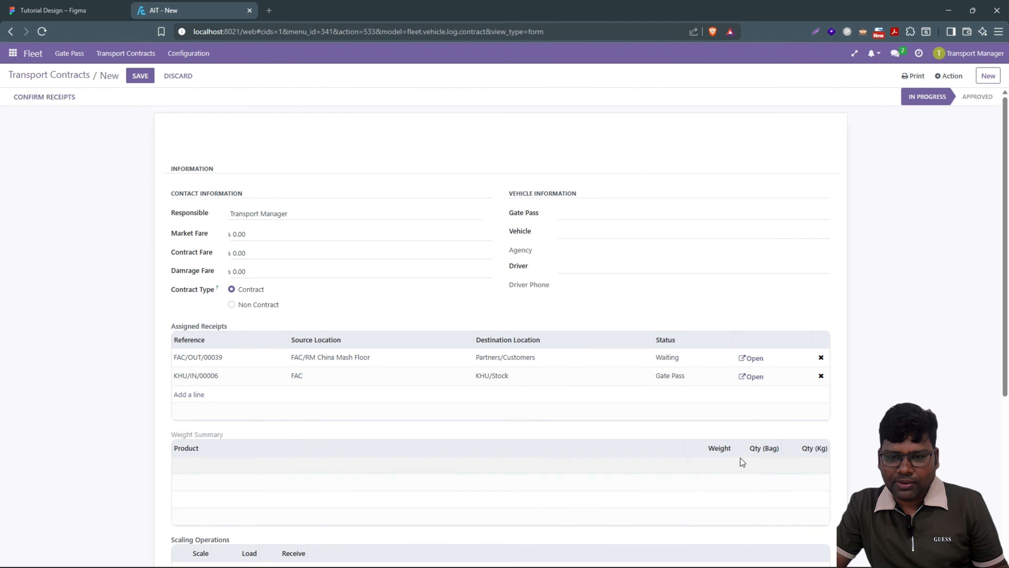
click(597, 229)
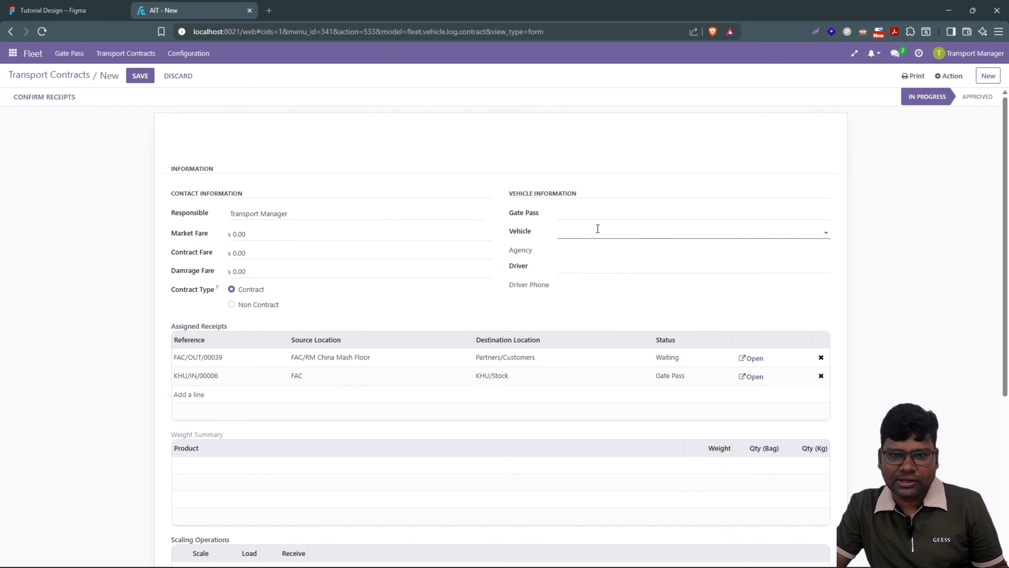
click(588, 248)
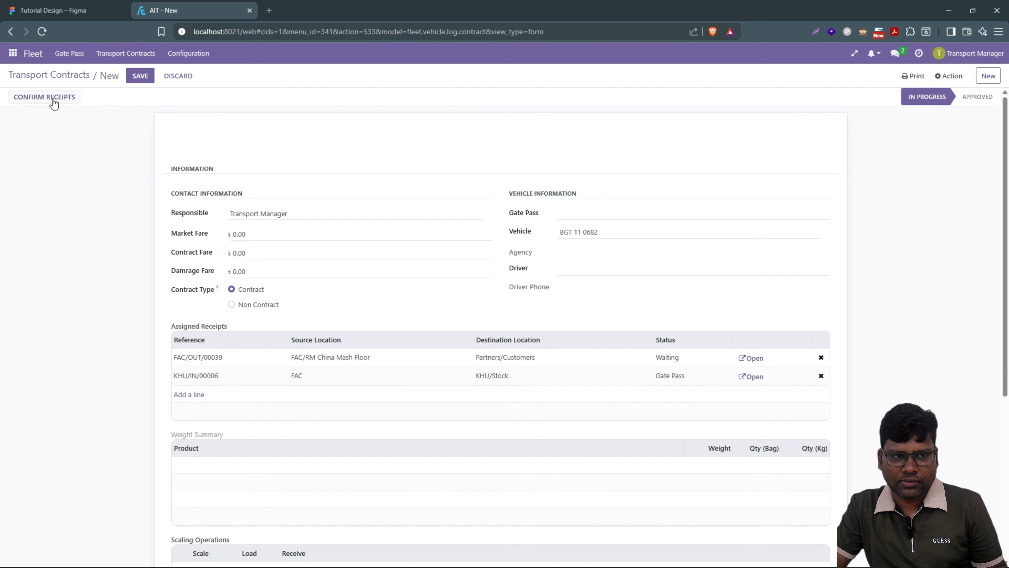
click(53, 101)
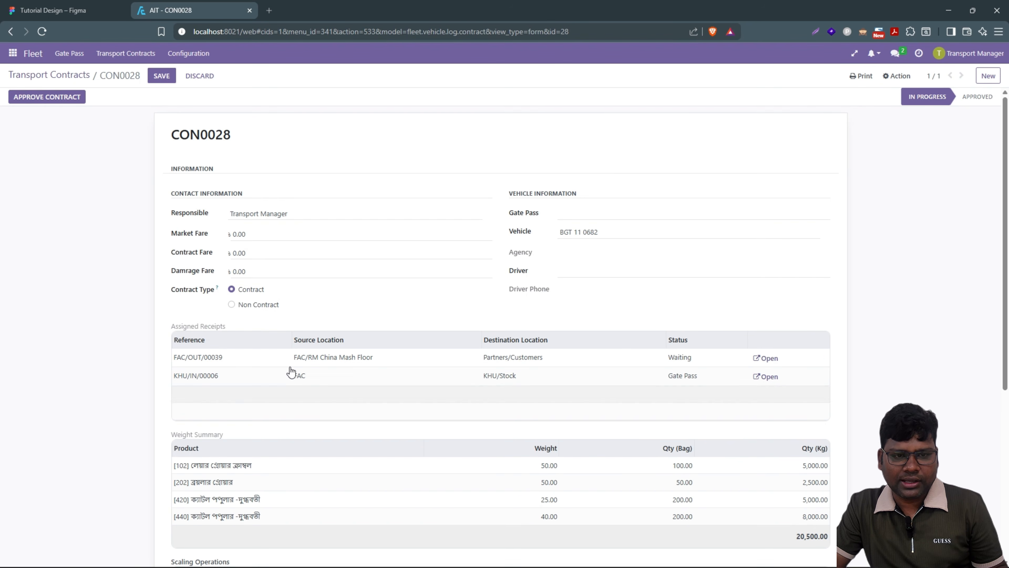
scroll(455, 321, down, 2)
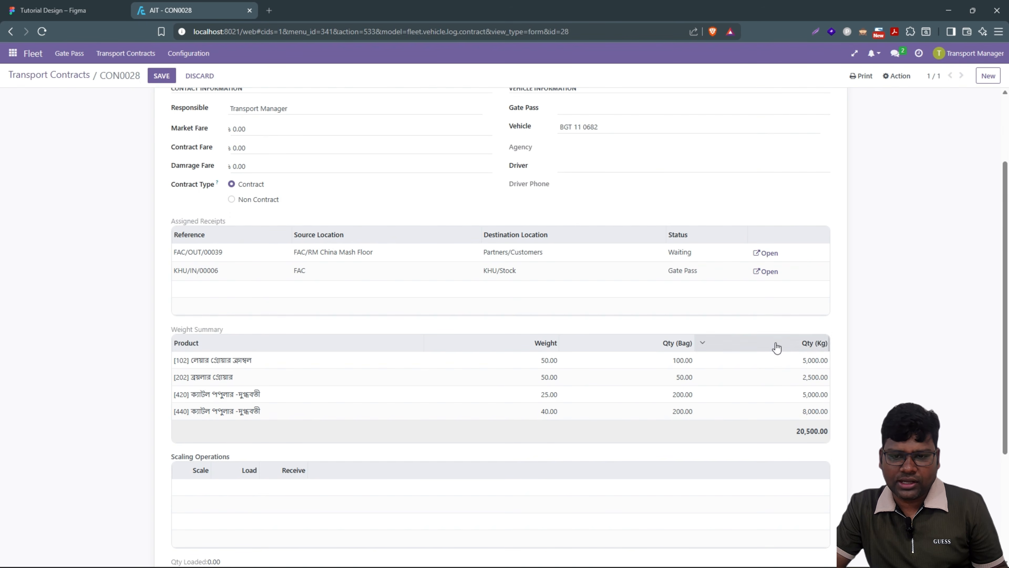
scroll(226, 412, up, 2)
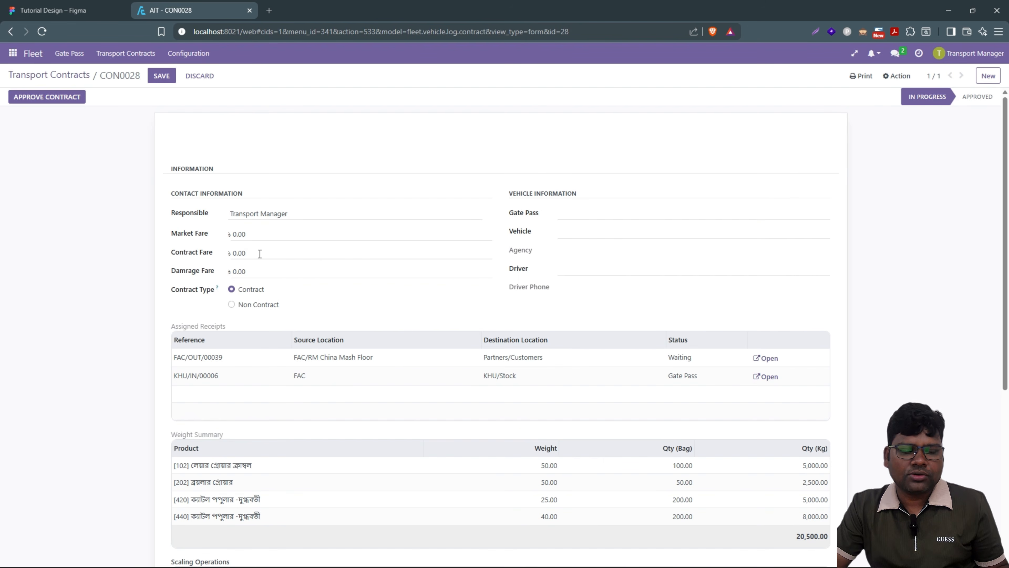
Step: Enter a Market Fare of 15000 and a Contract Fare of 12000
click(268, 234)
drag(268, 233, 235, 241)
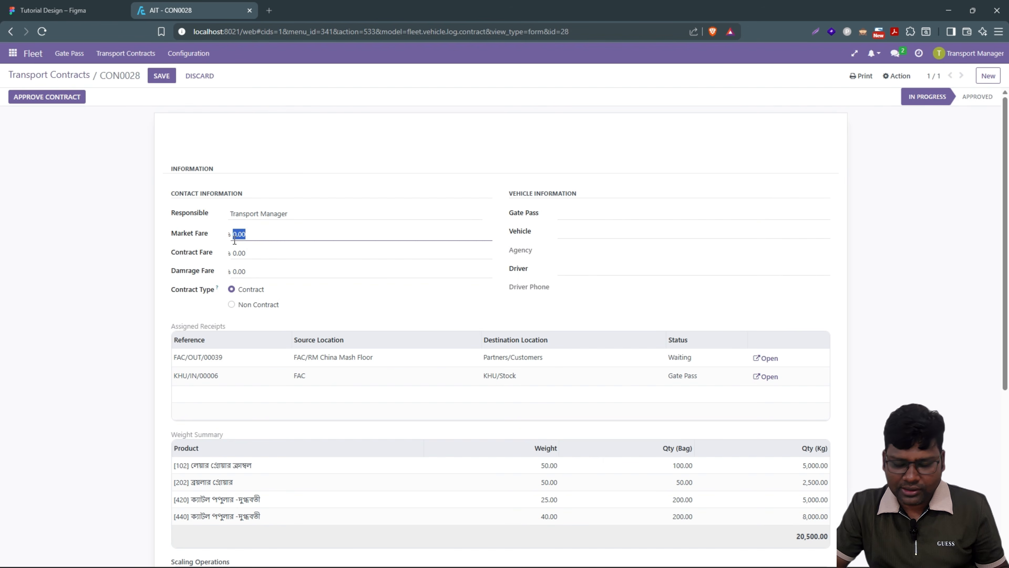
text(15000)
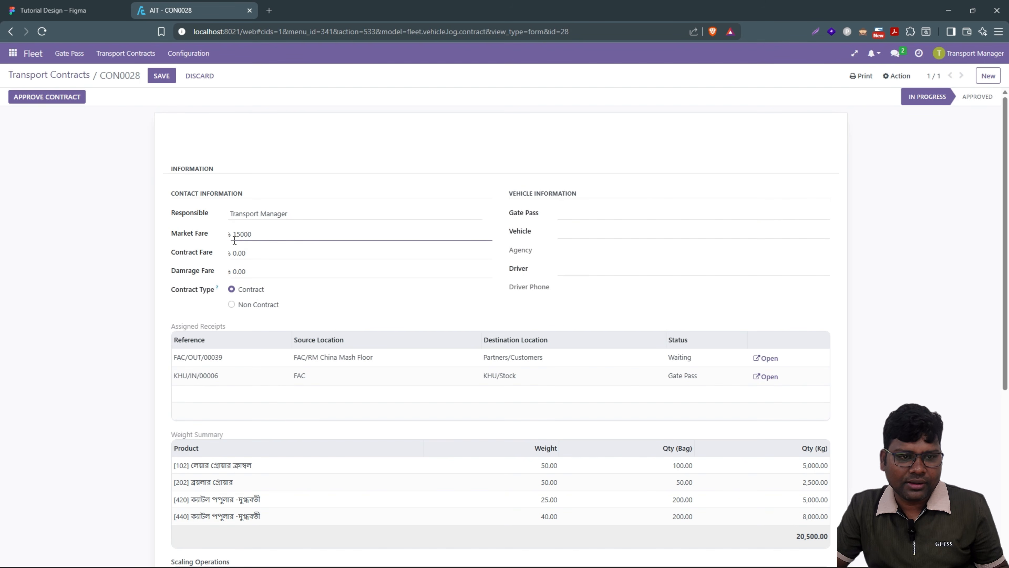
click(246, 249)
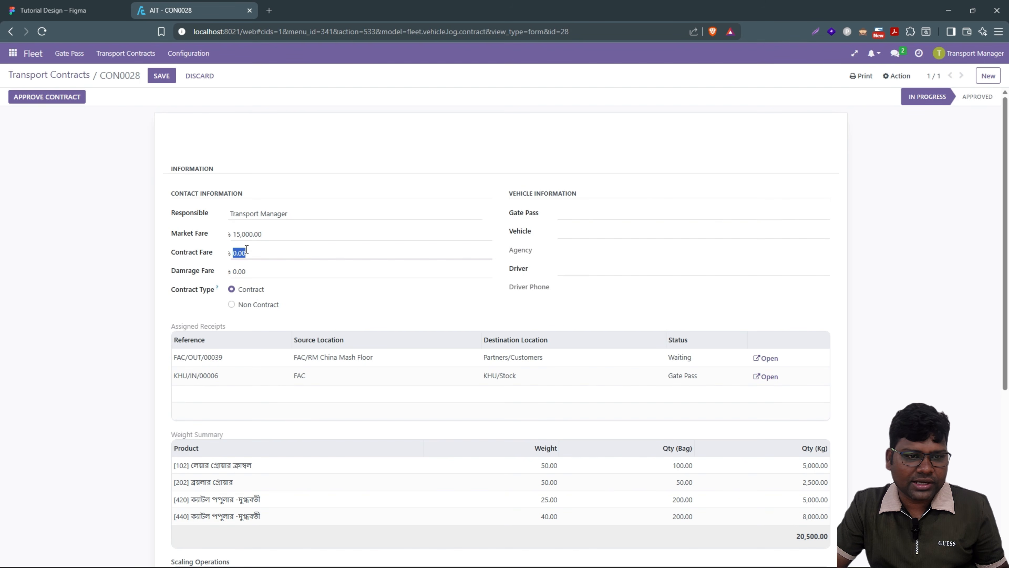
text(12000)
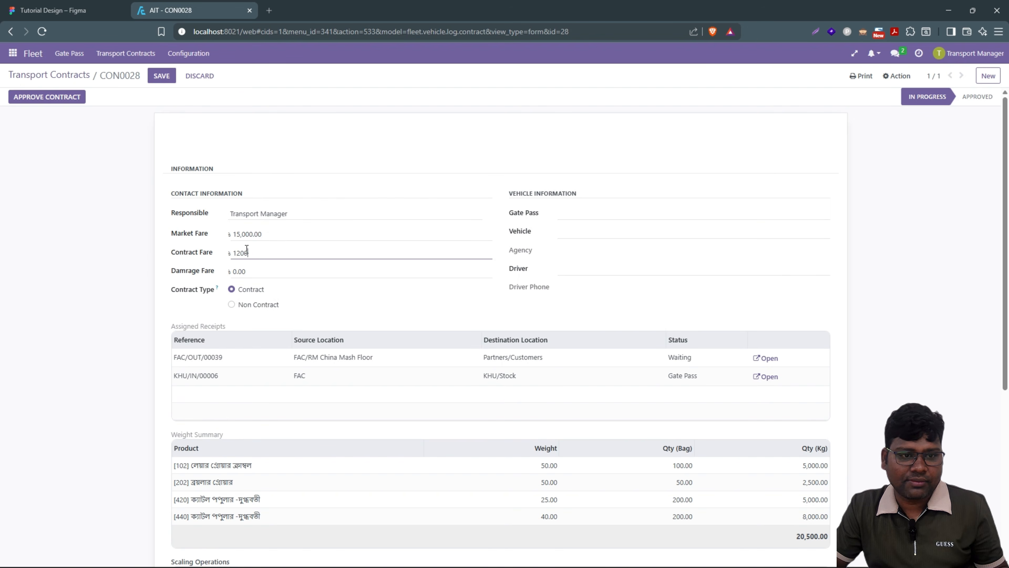
click(115, 267)
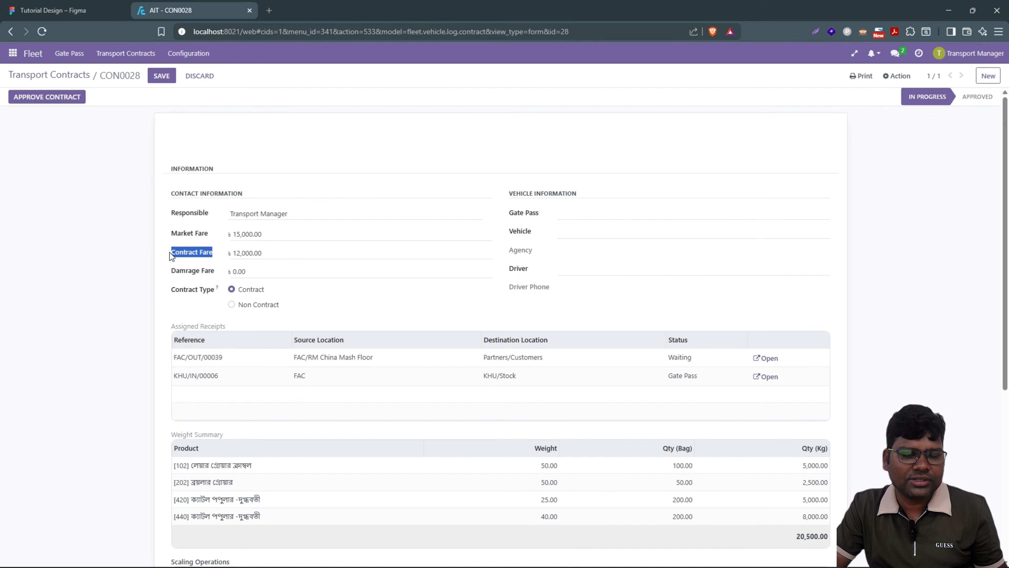
Step: Recheck the 12,000.00 Contract Fare and 15,000.00 Market Fare values
click(284, 250)
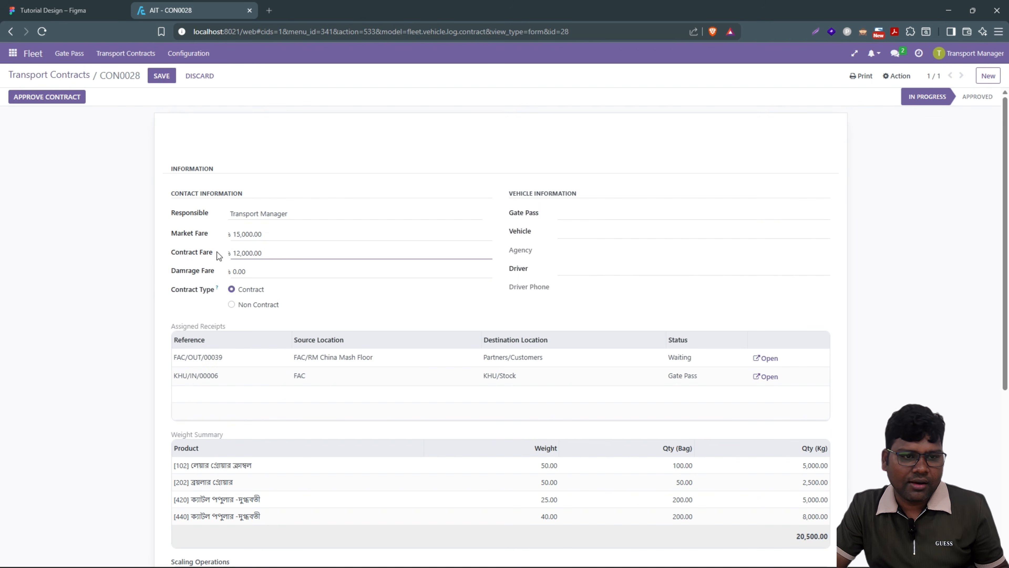
drag(216, 252, 165, 254)
click(274, 253)
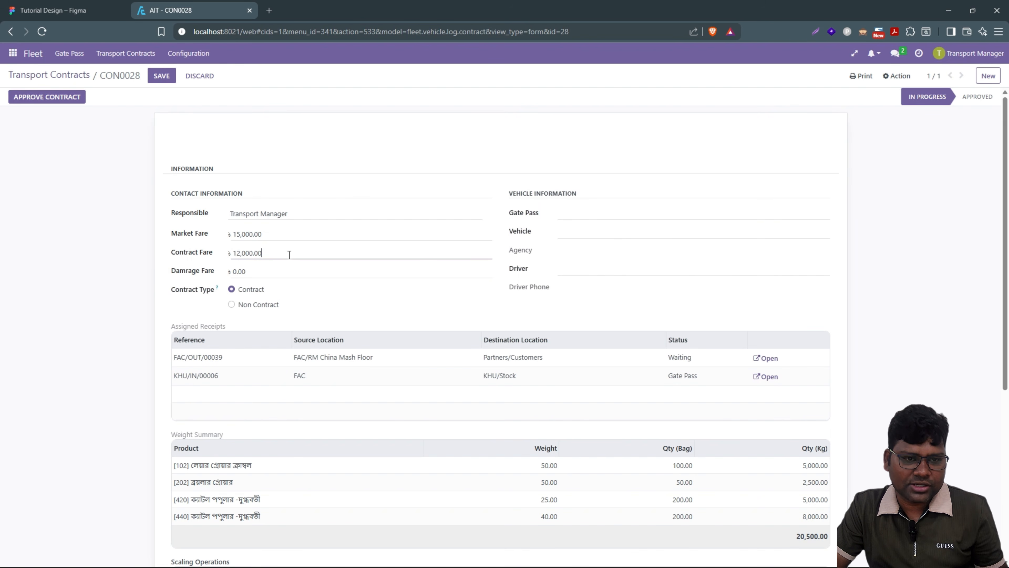
drag(290, 253, 217, 255)
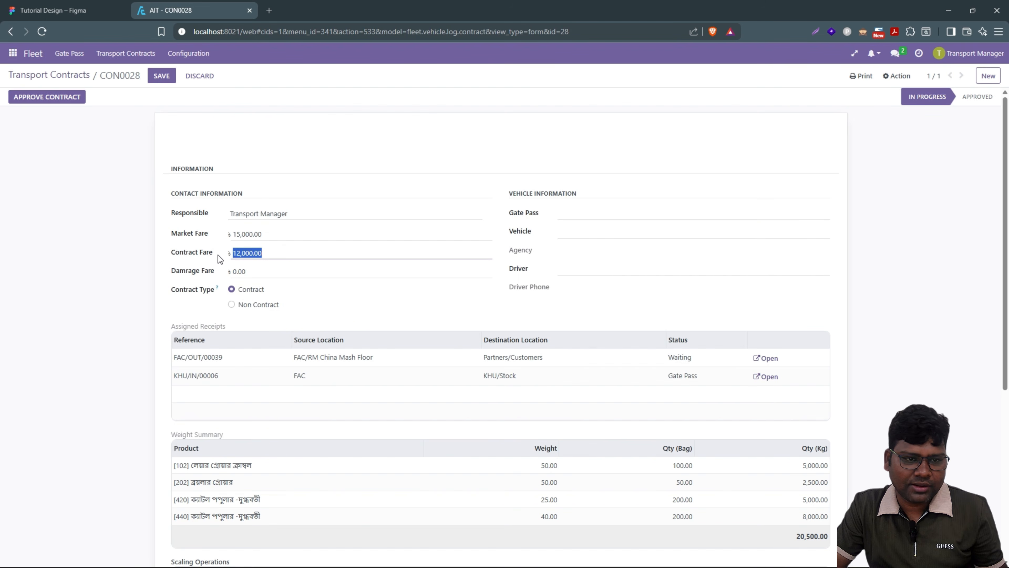
click(270, 249)
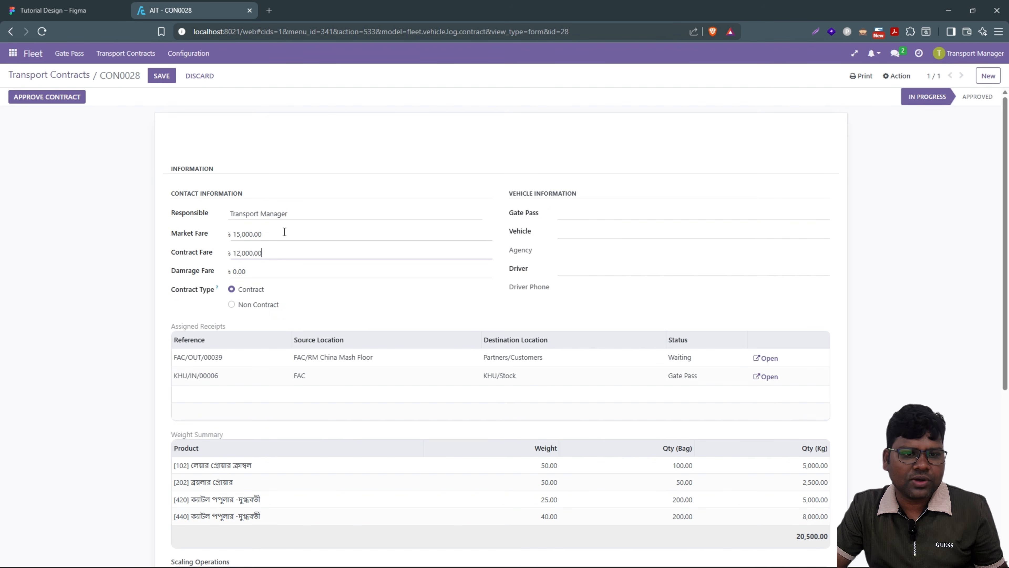
drag(280, 233, 217, 236)
click(197, 251)
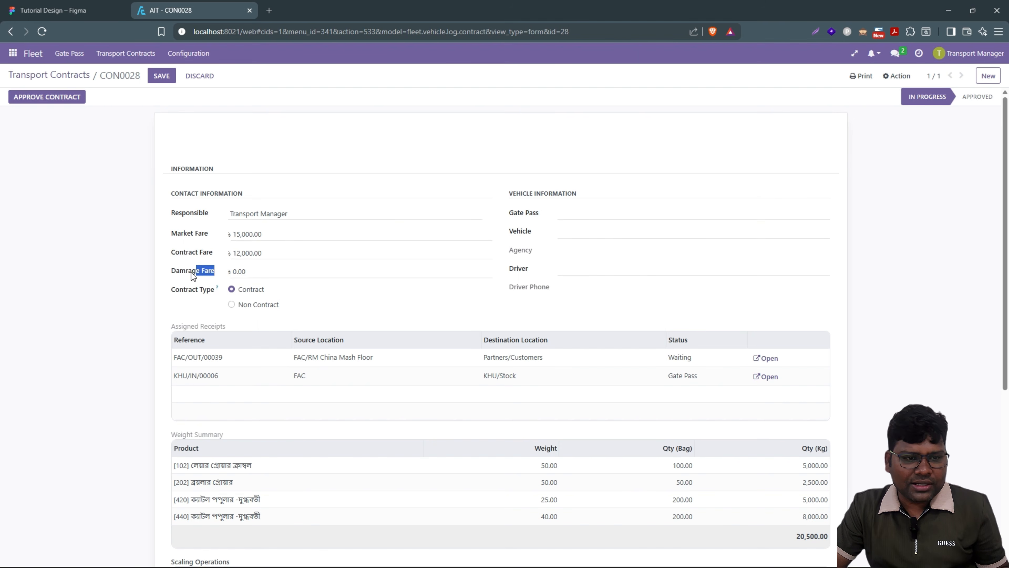
click(164, 272)
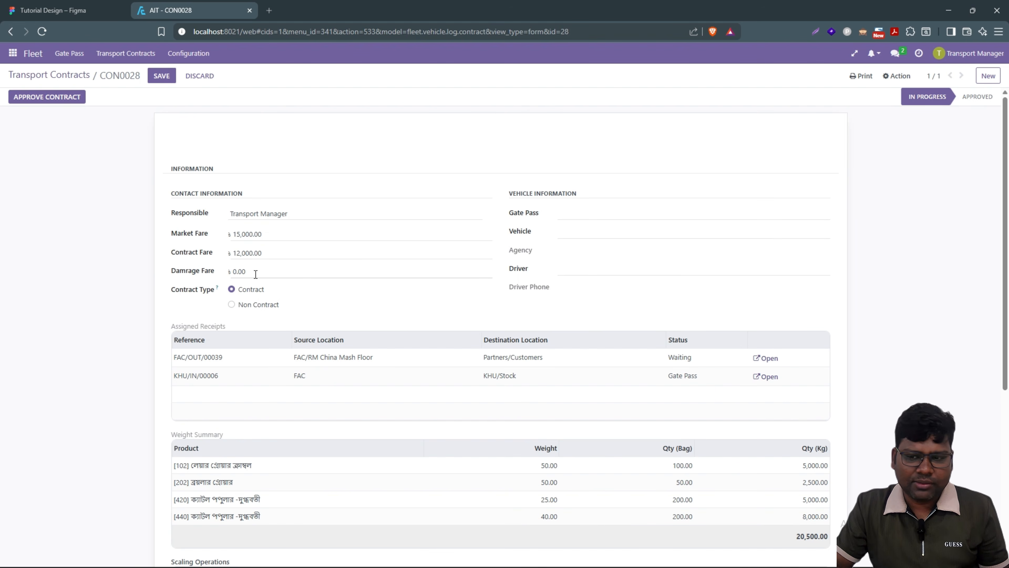
Step: Try 2000 in Damrage Fare, then erase it to leave 0.00
click(255, 274)
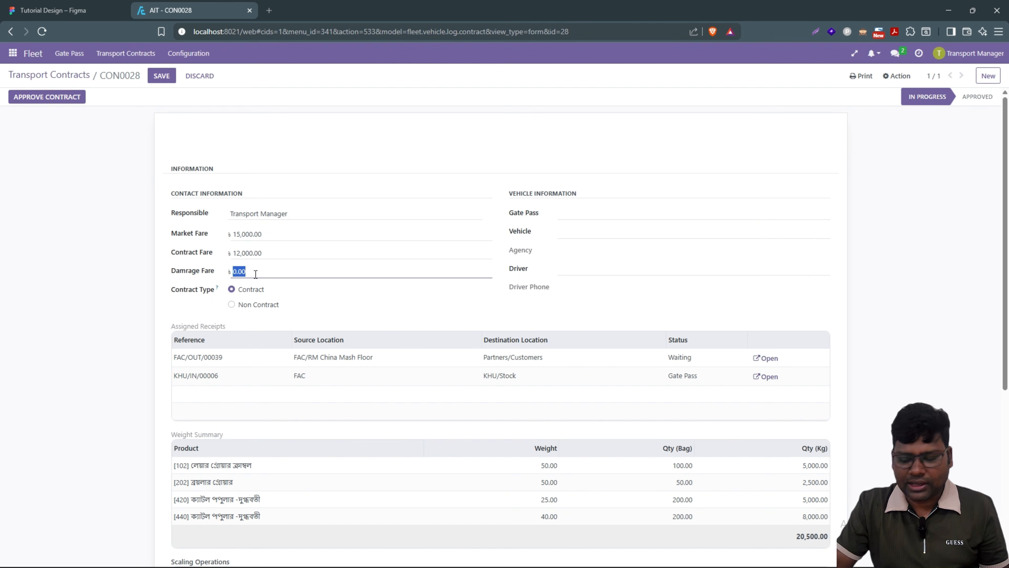
text(2000)
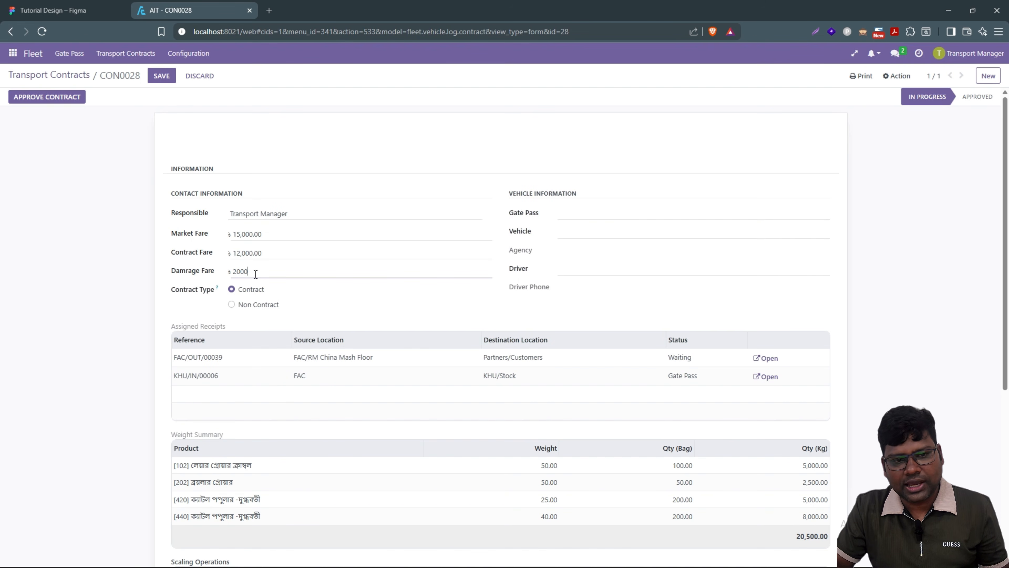
key(BackSpace)
key(BackSpace)
key(BackSpace)
key(BackSpace)
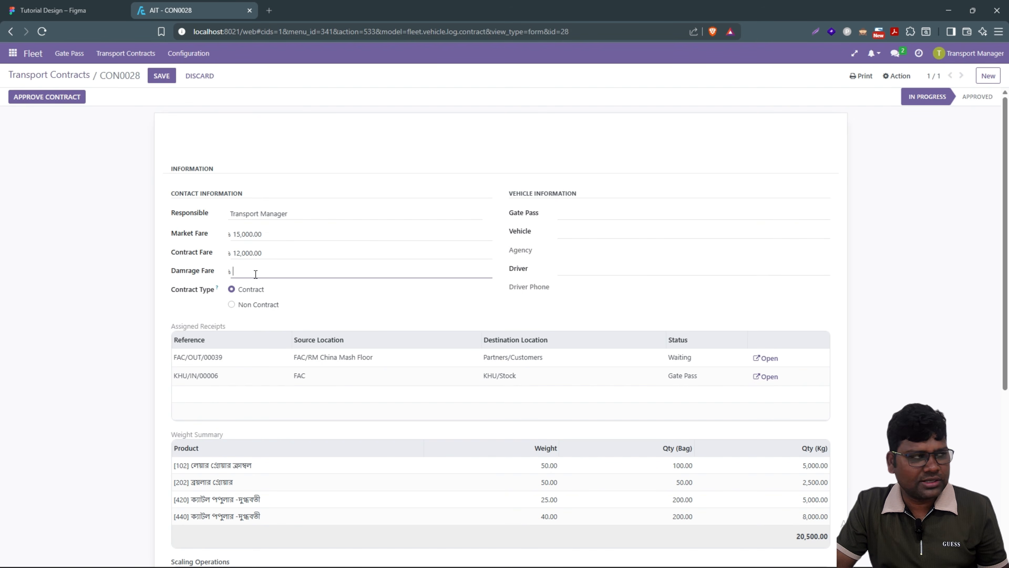
click(115, 299)
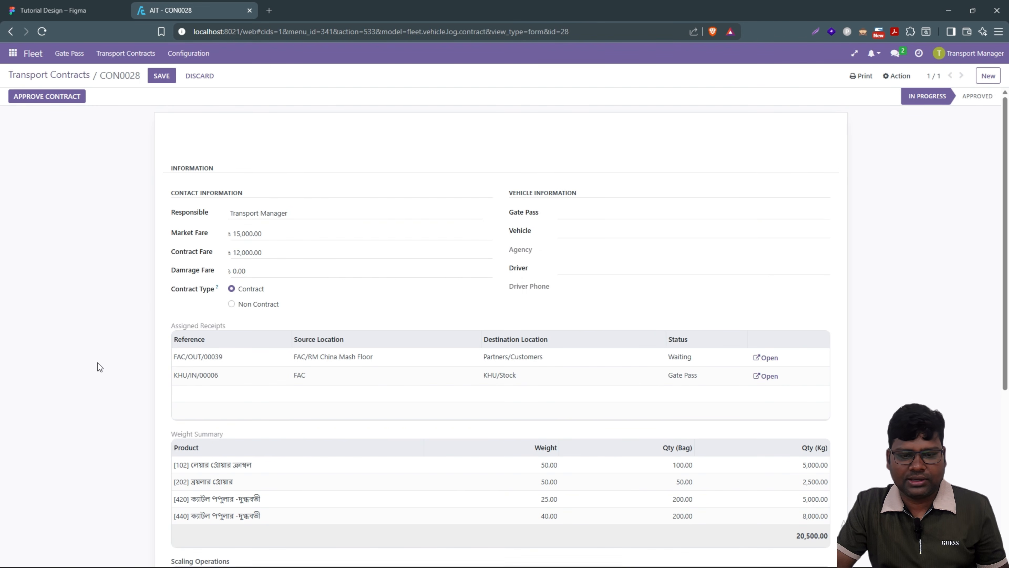
scroll(98, 363, down, 5)
scroll(111, 350, up, 5)
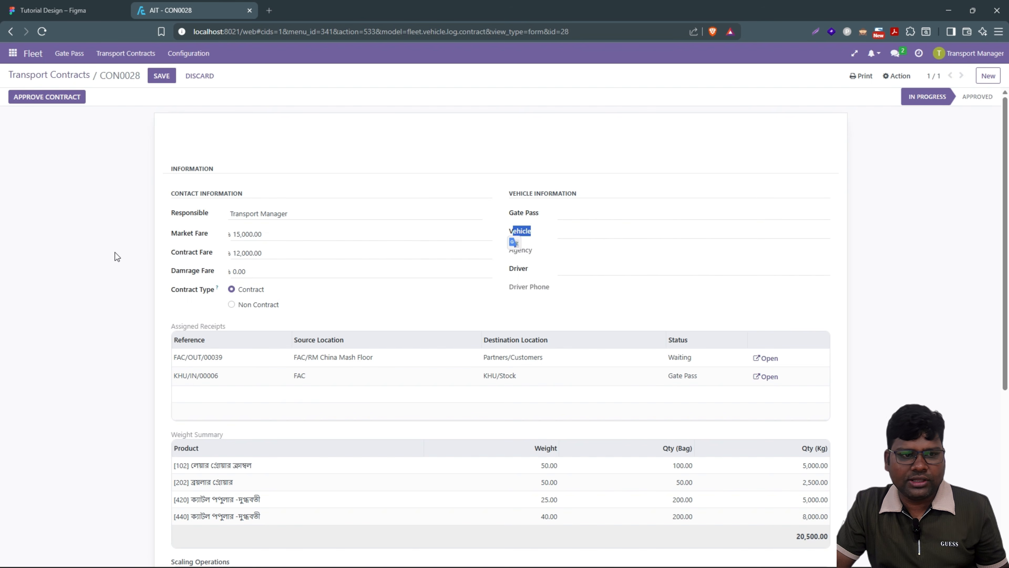
click(83, 258)
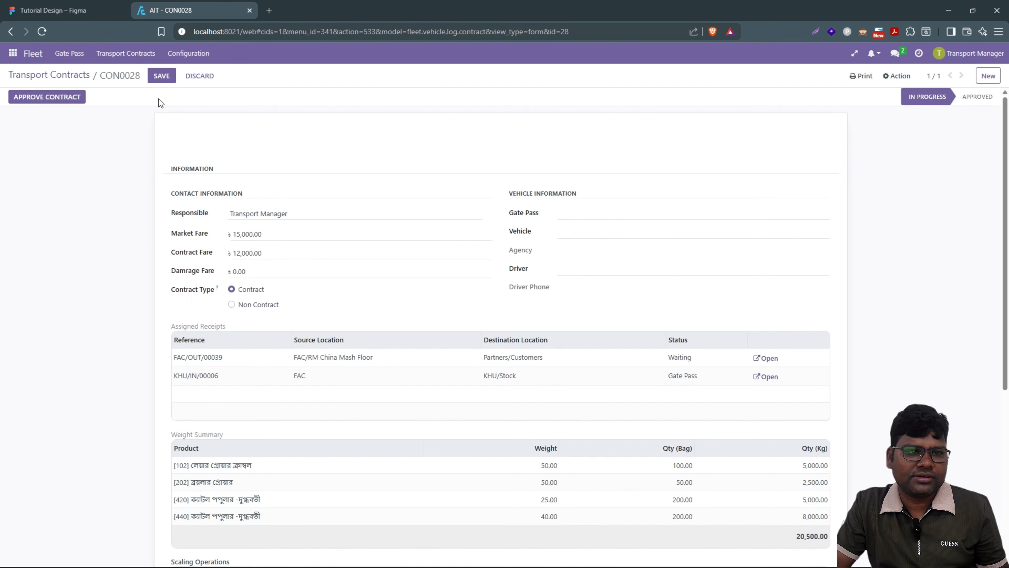
click(187, 53)
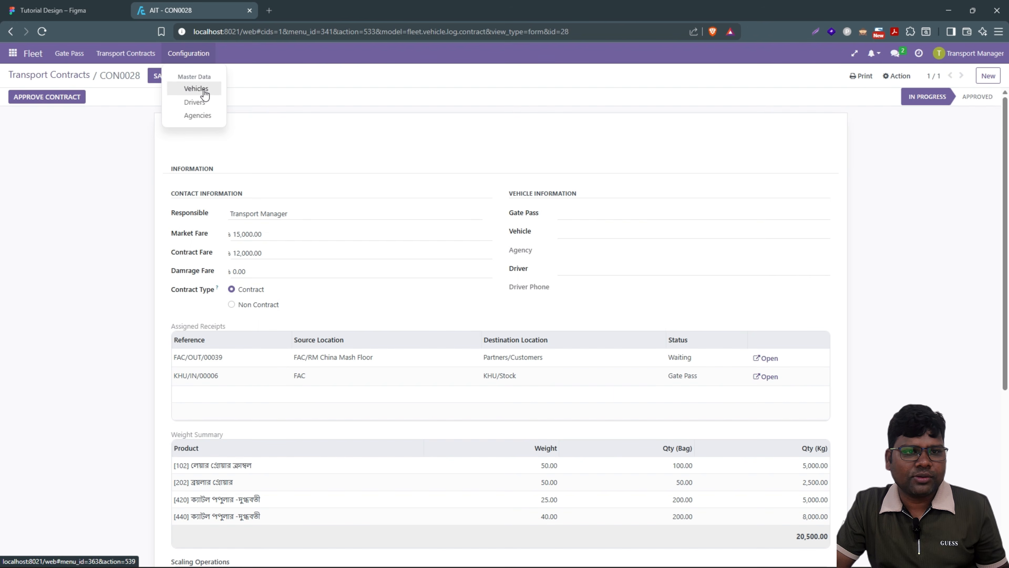
Step: Create and save a new Truck vehicle with plate DHA-GHA-5654 in a separate tab
click(193, 58)
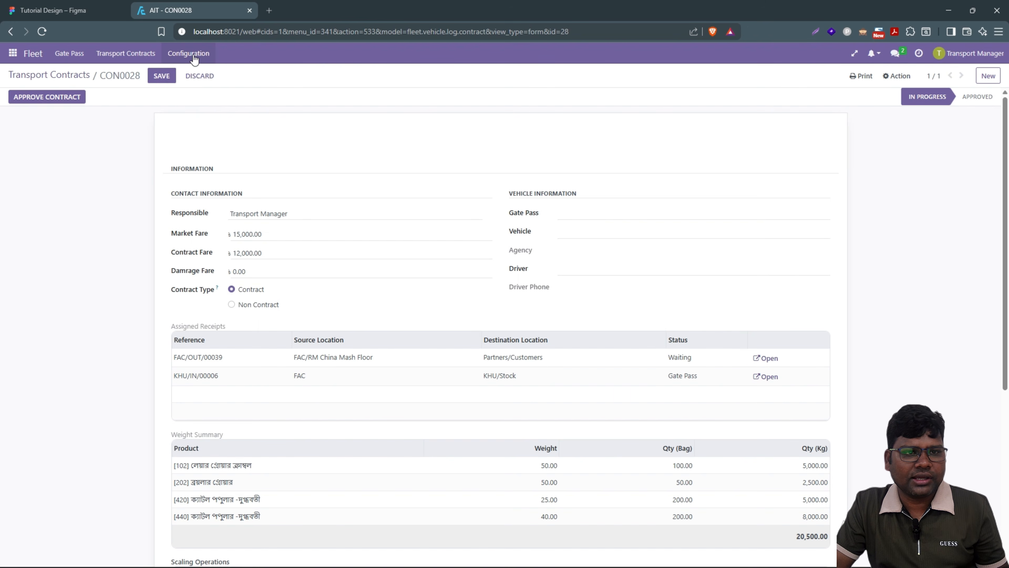
click(193, 58)
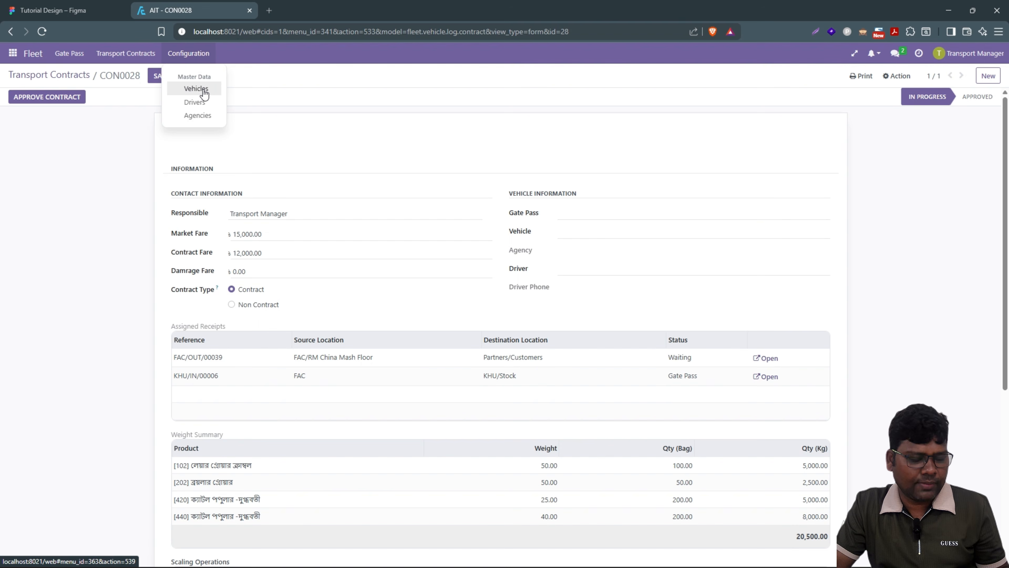
middle_click(205, 94)
click(287, 12)
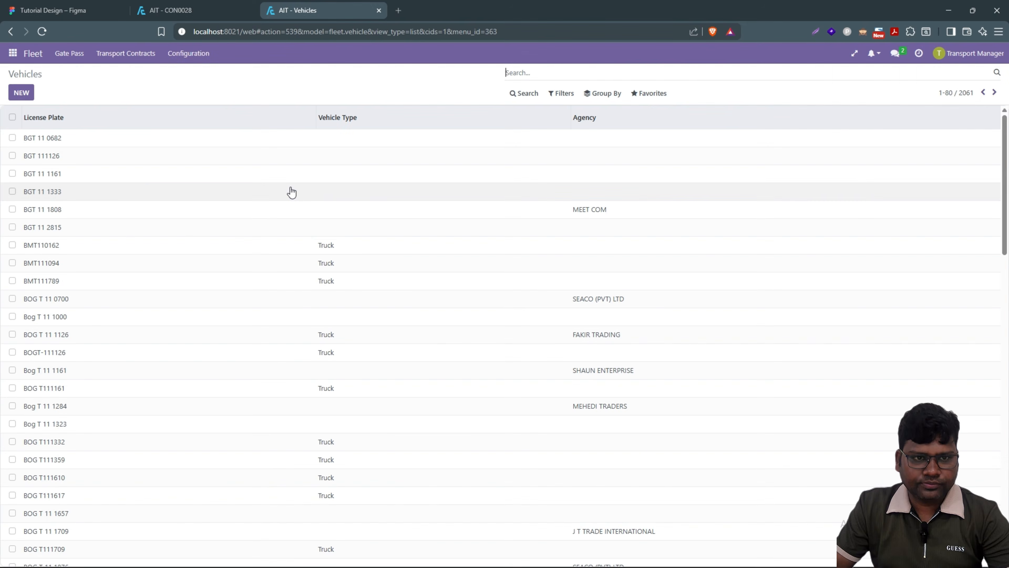
click(20, 93)
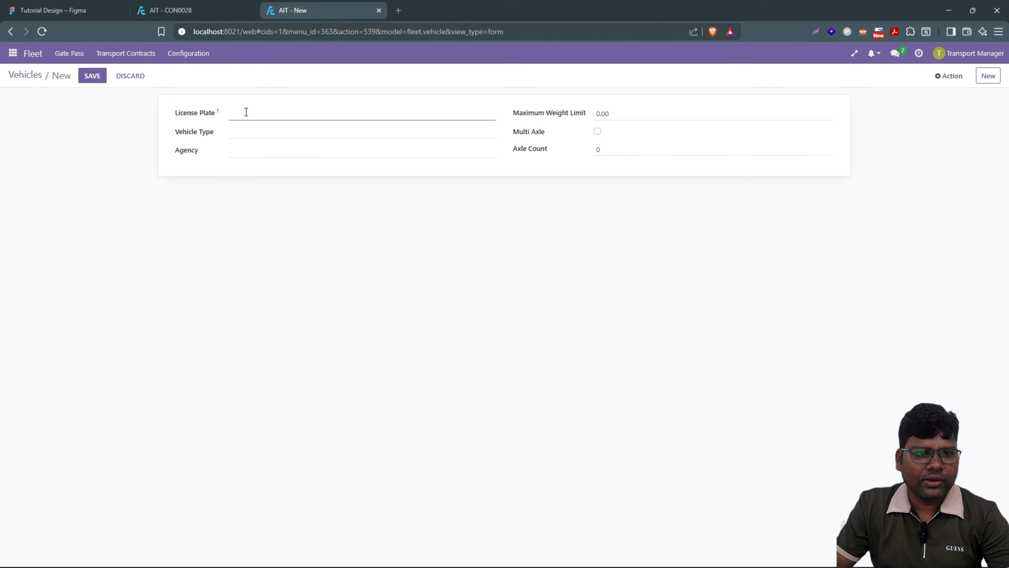
text(D)
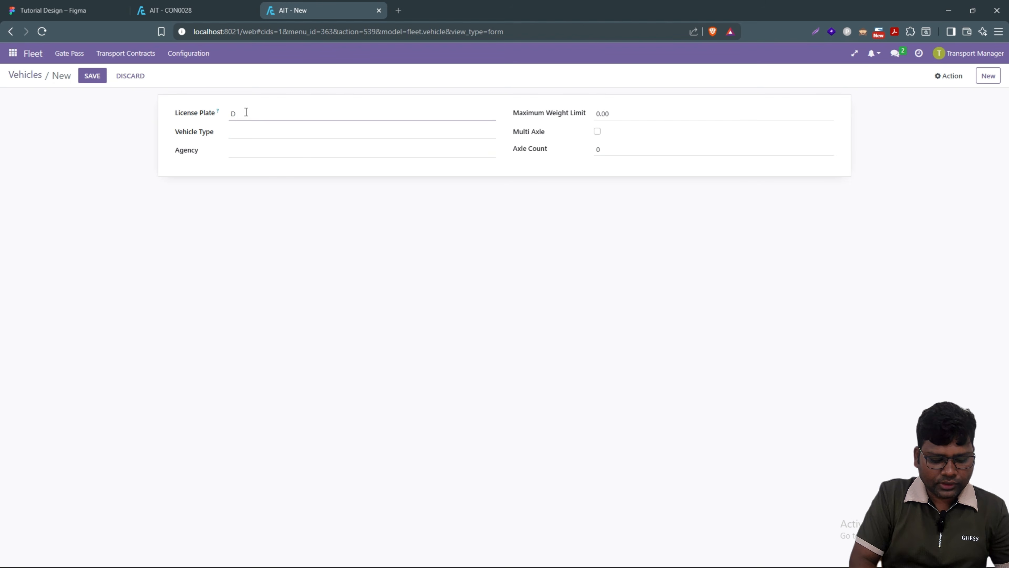
text(haka)
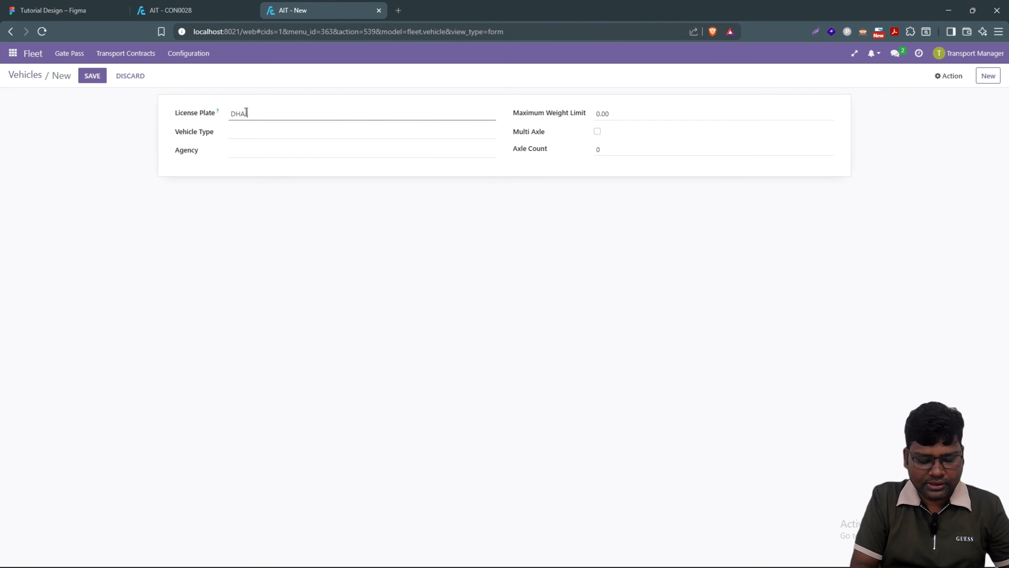
text(-12)
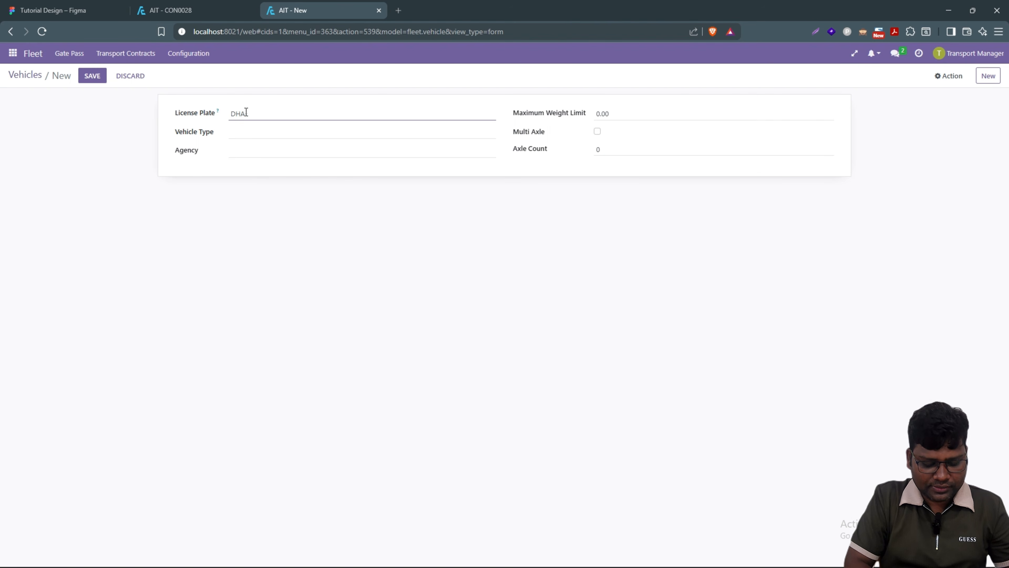
text(-GHA-5654)
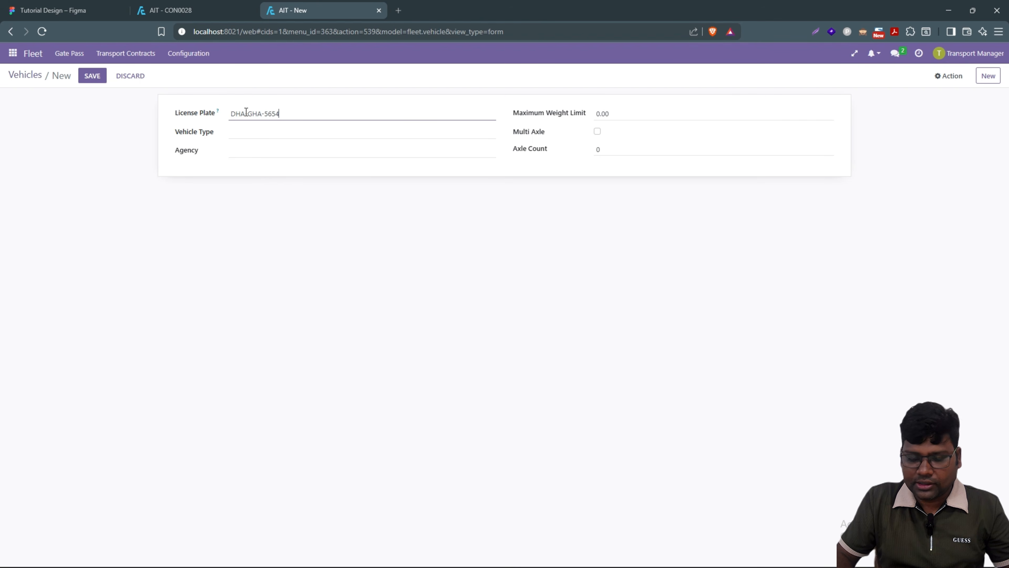
drag(289, 116, 229, 117)
key(ctrl+c)
click(261, 133)
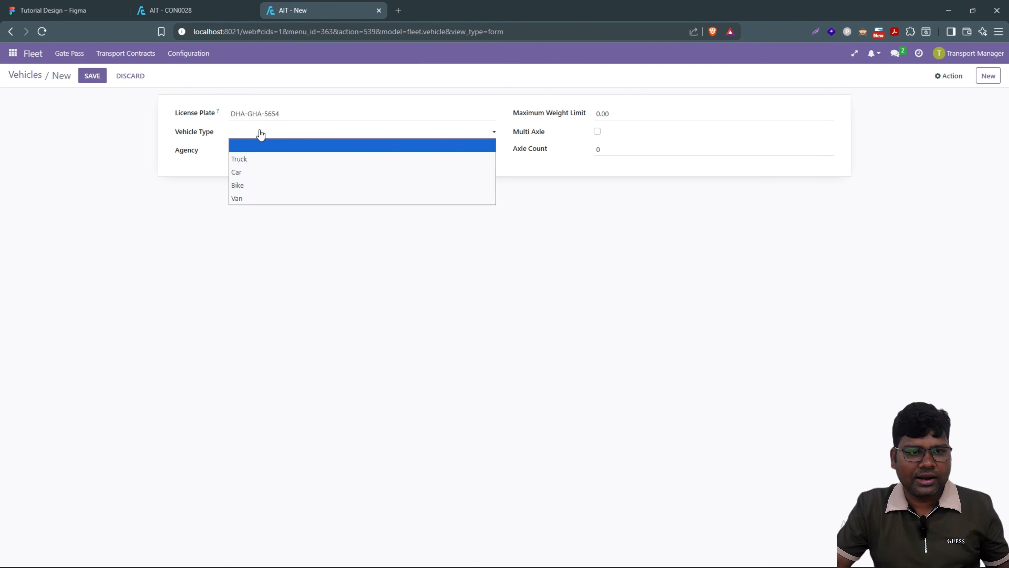
click(256, 159)
click(92, 76)
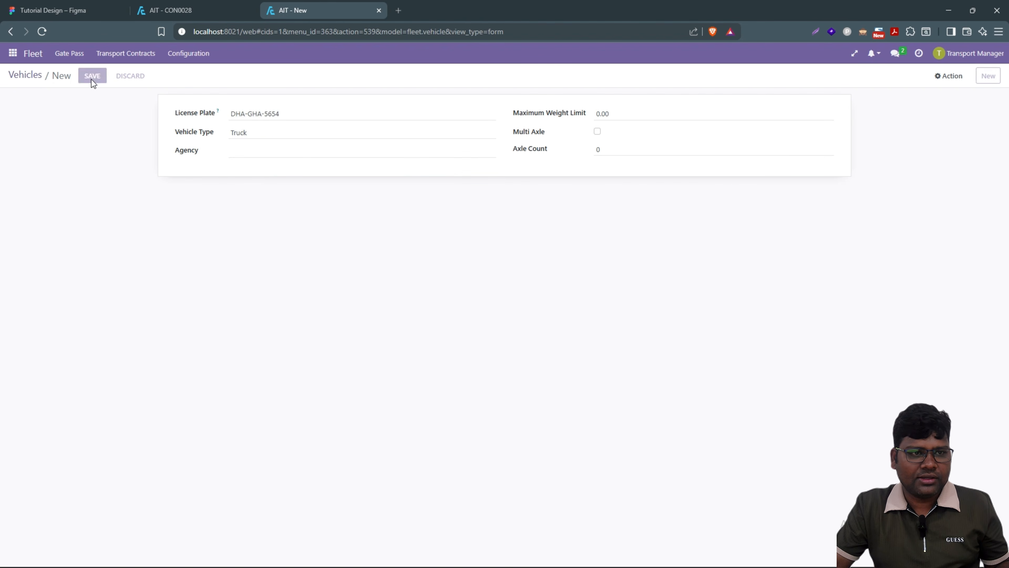
click(215, 11)
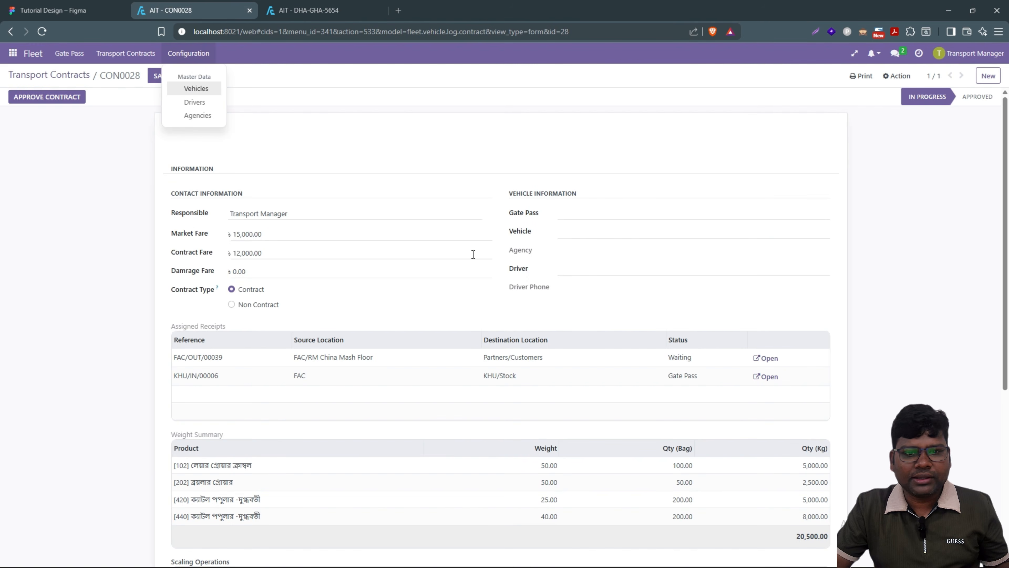
click(570, 232)
key(ctrl+v)
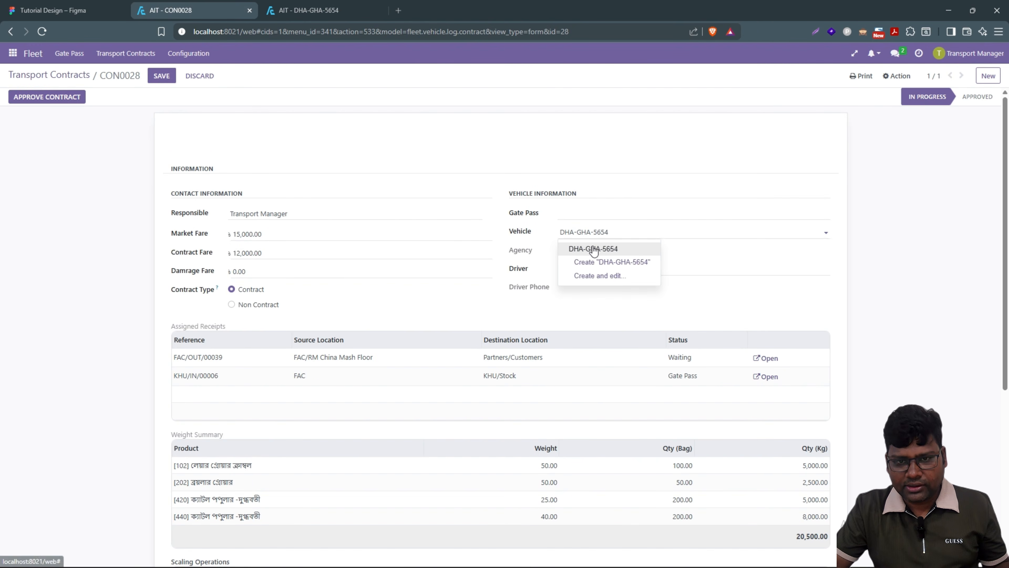
click(594, 249)
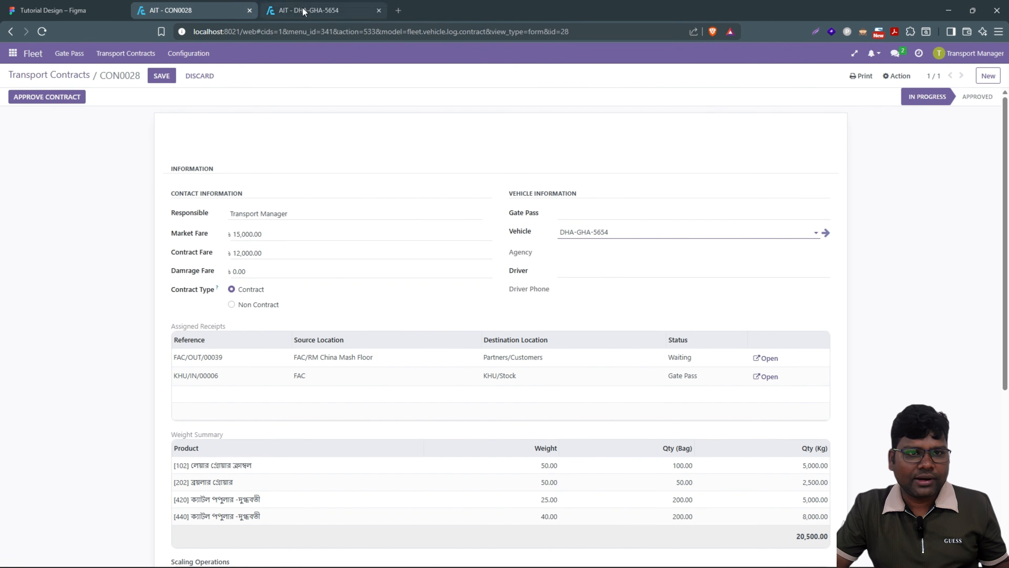
click(303, 9)
click(178, 60)
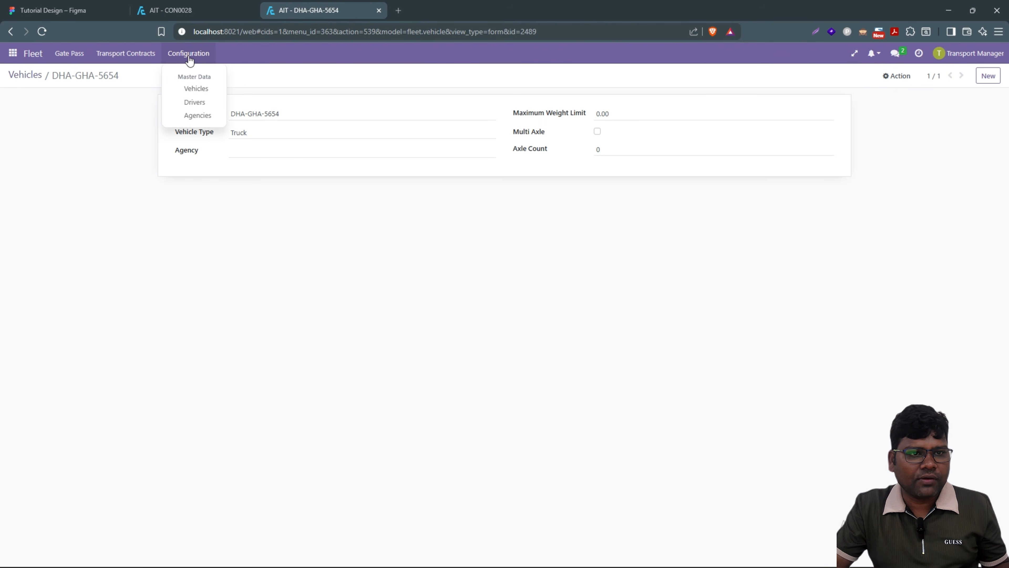
Step: Create a new driver with the driver's name and phone number, and save it
click(194, 102)
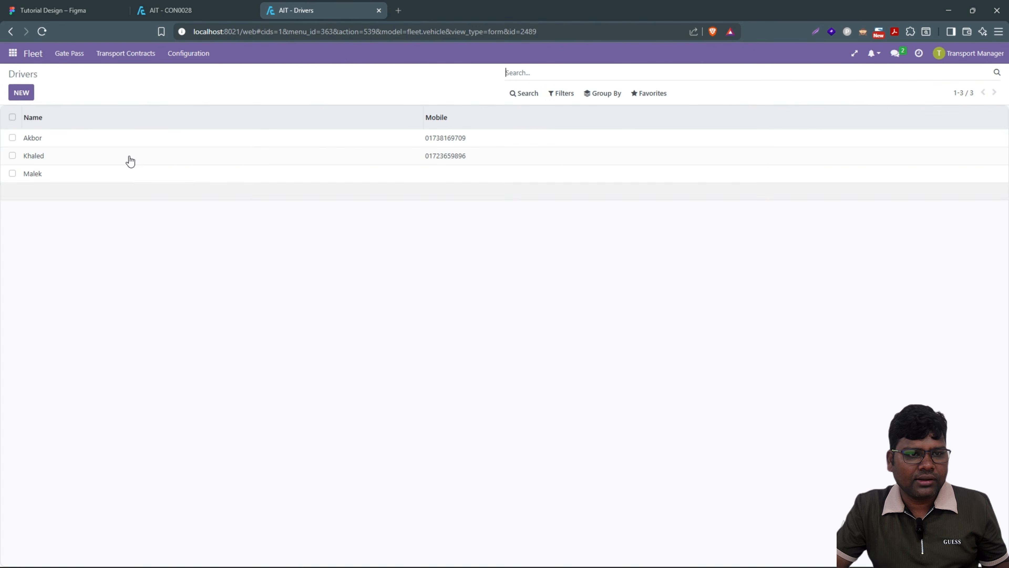
key(alt+c)
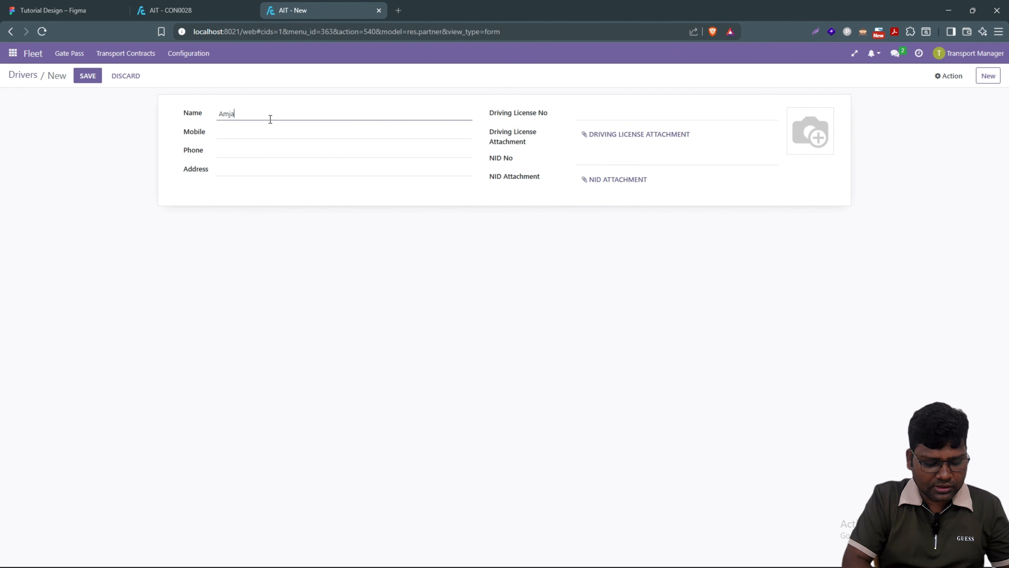
click(244, 149)
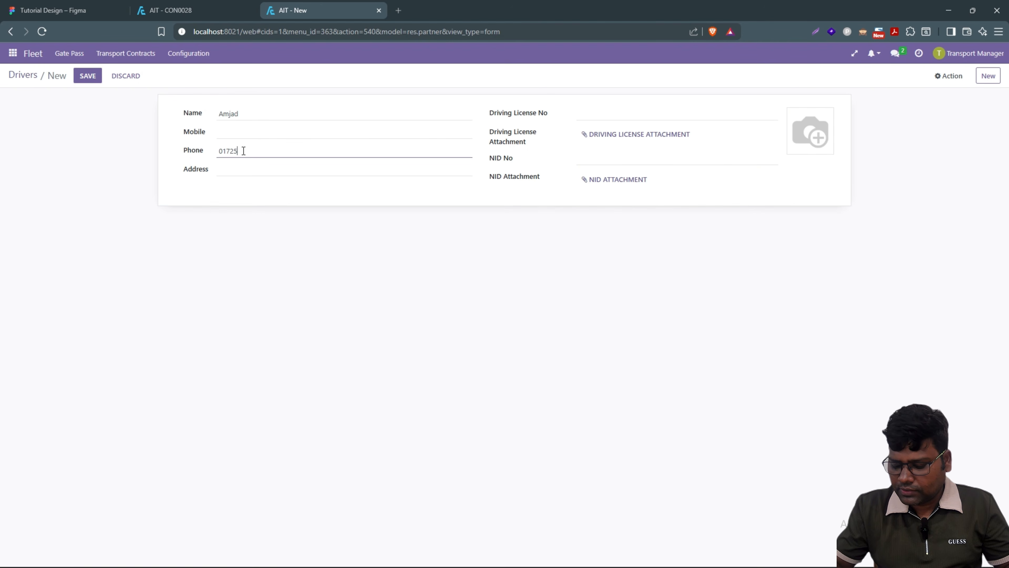
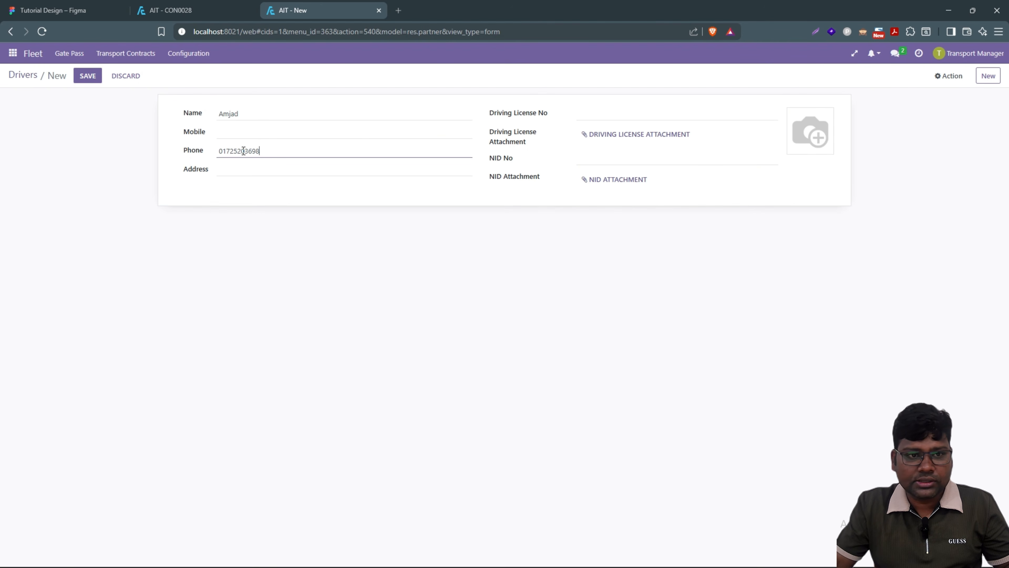
click(88, 78)
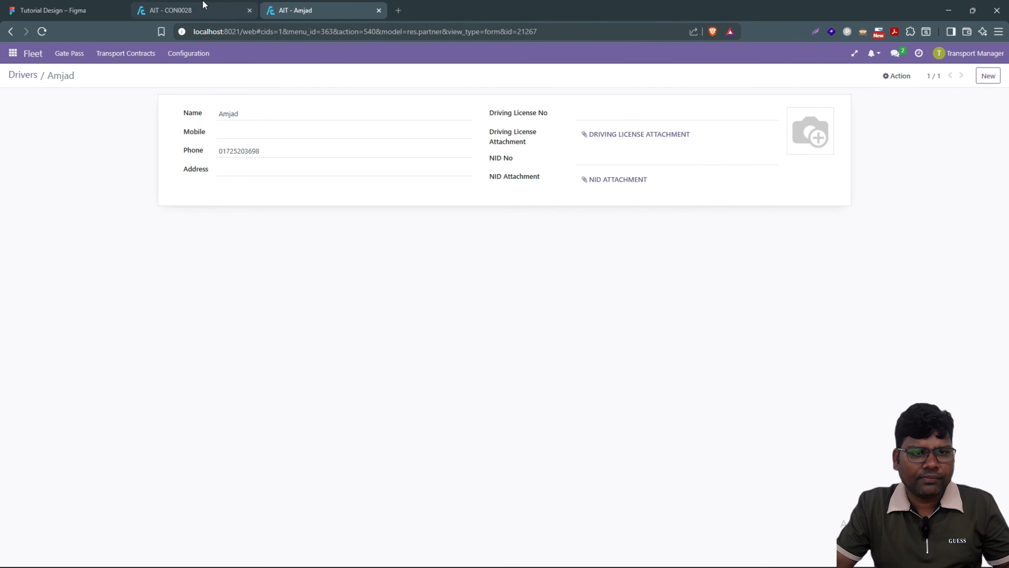
click(203, 9)
Step: Assign the new driver to contract CON0028, save, and review the contract
click(584, 266)
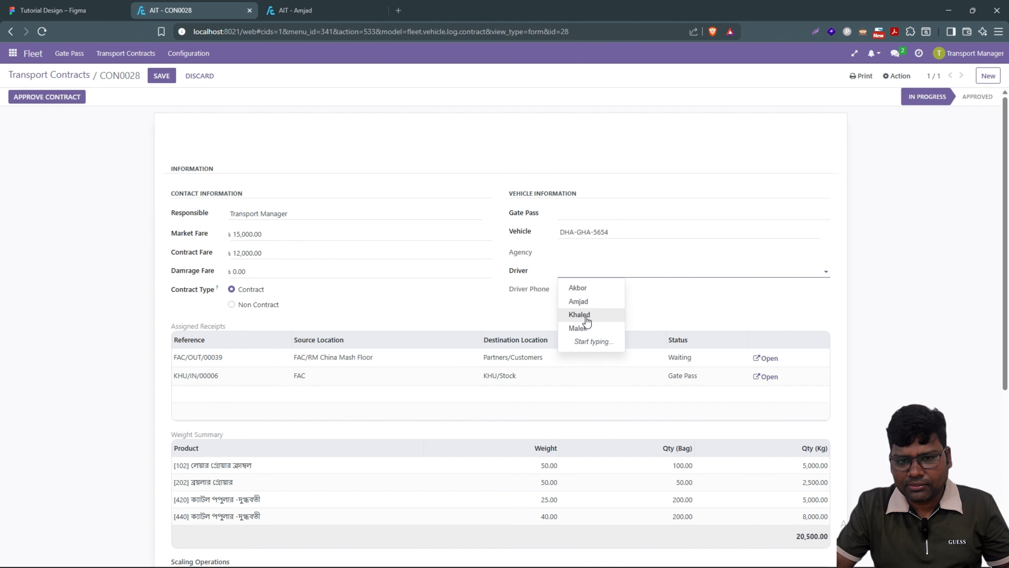
key(Escape)
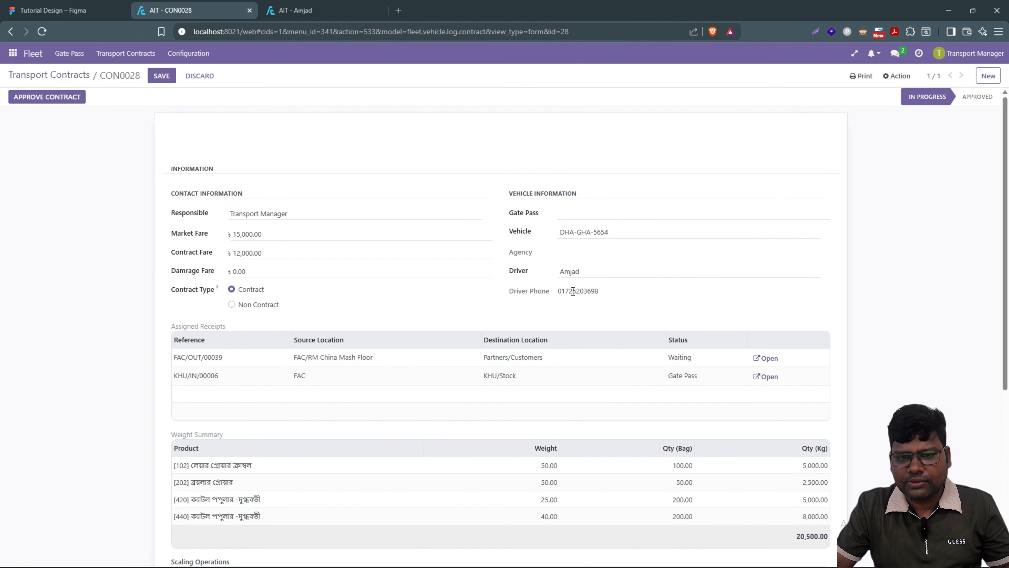
click(161, 81)
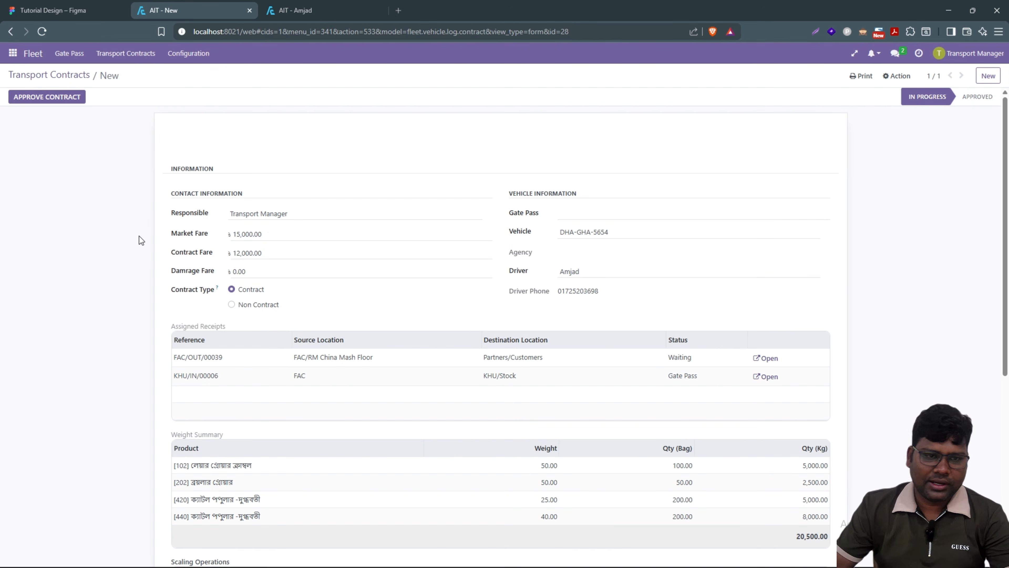
scroll(453, 378, down, 4)
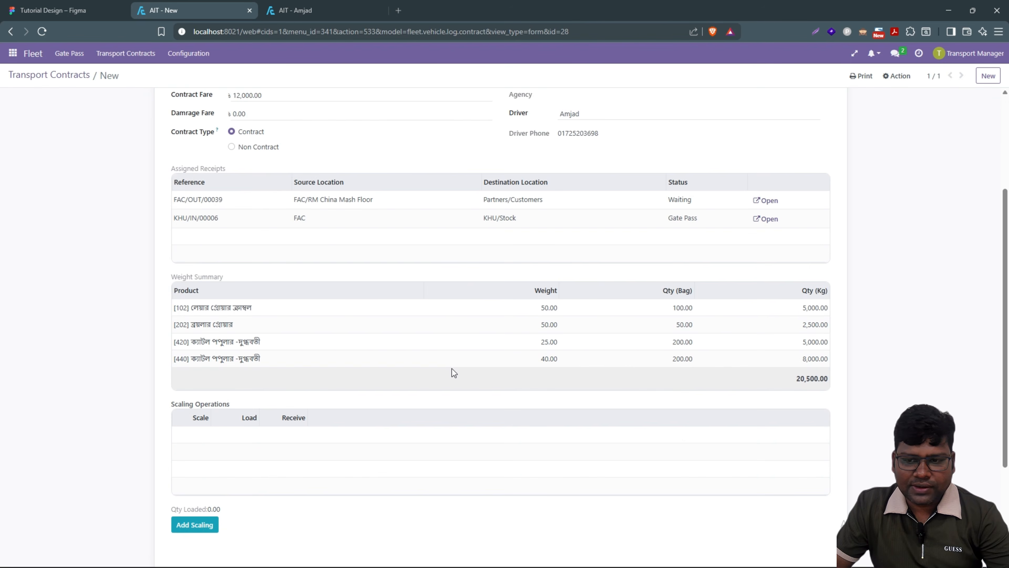
scroll(452, 368, up, 4)
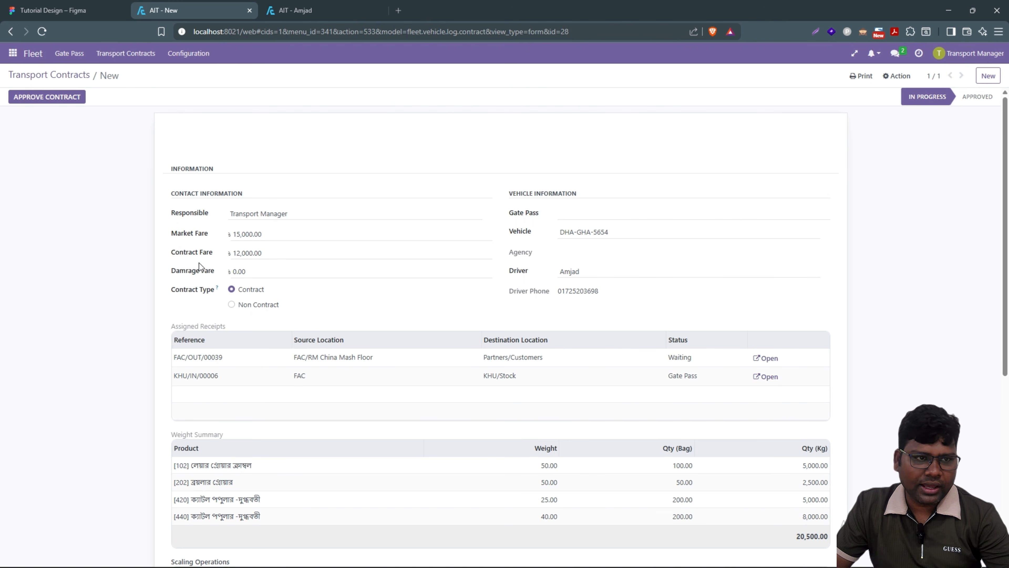
scroll(133, 278, down, 8)
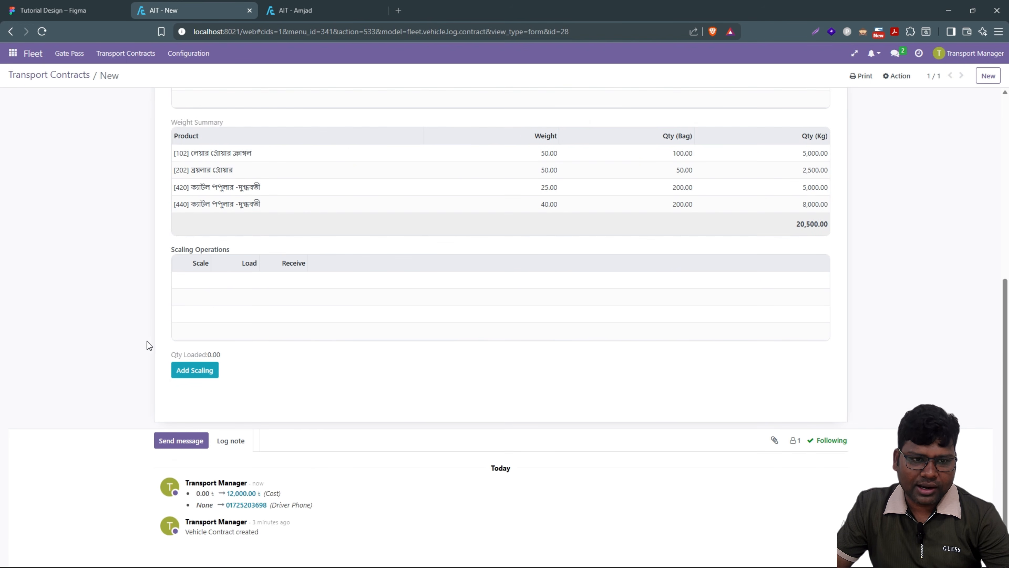
scroll(110, 371, up, 8)
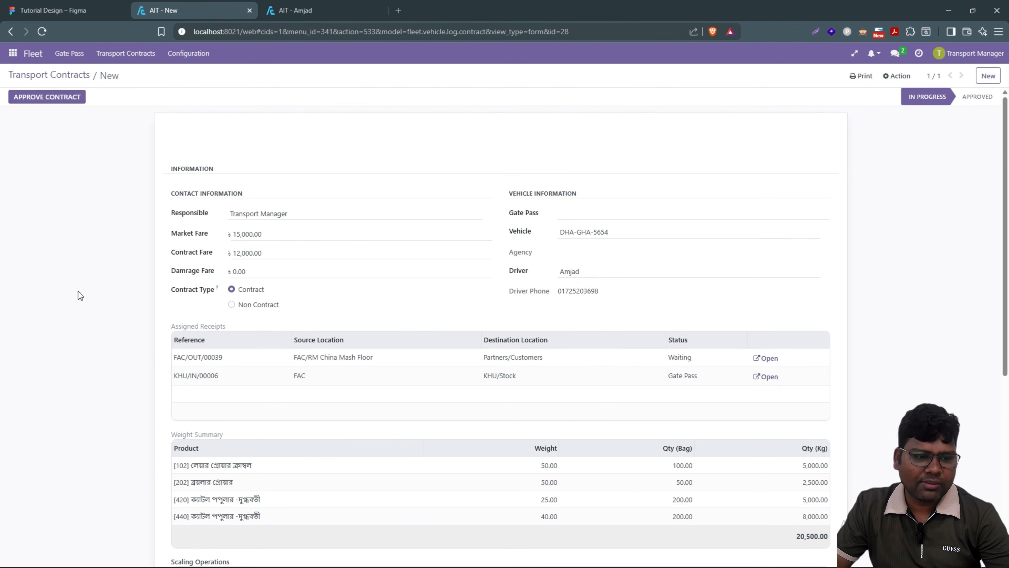
click(56, 11)
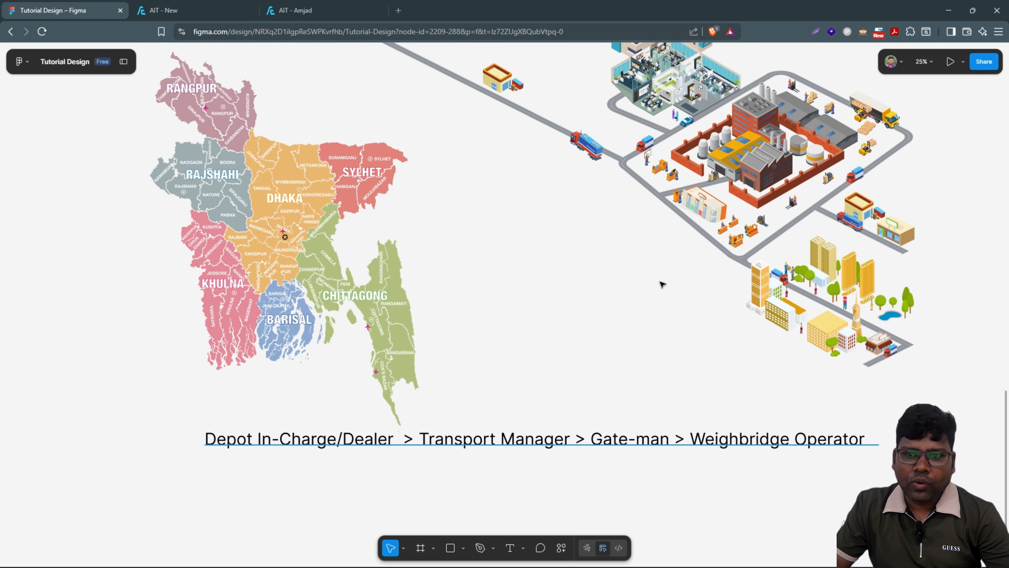
Step: Drag the truck down-right along the road toward the factory on the Figma map
scroll(586, 175, up, 1)
scroll(586, 158, up, 2)
drag(586, 159, 693, 255)
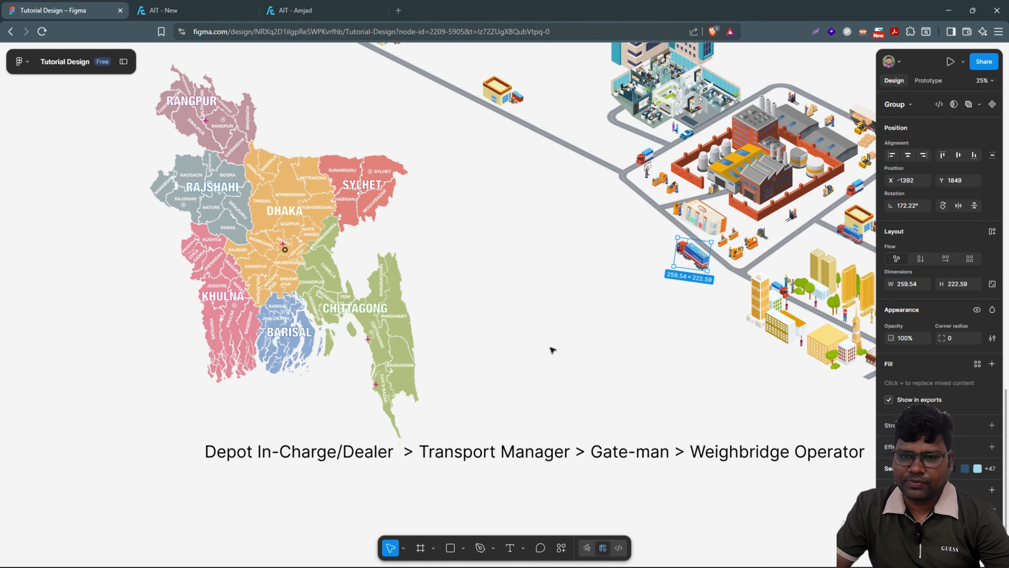
click(550, 333)
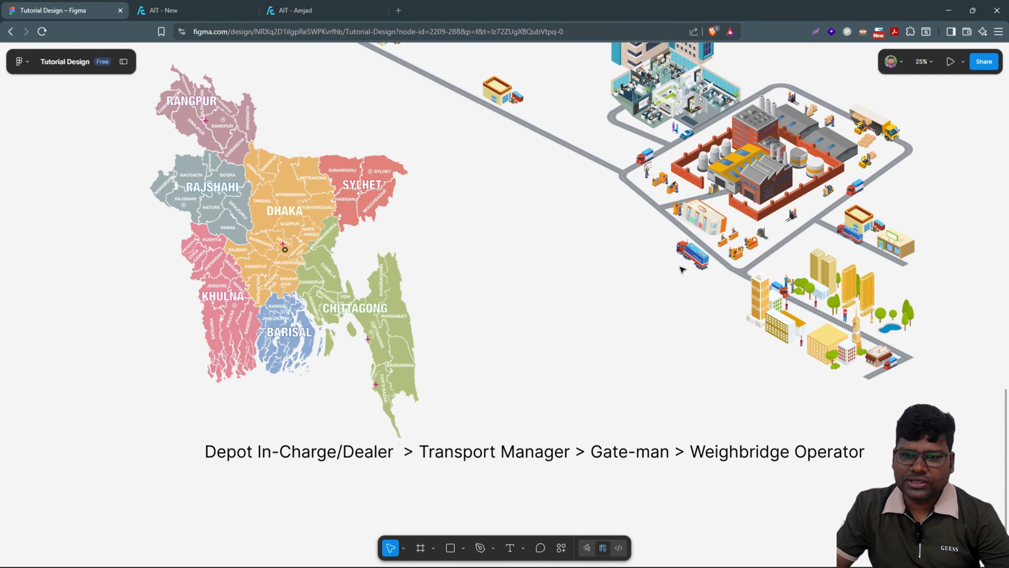
click(693, 258)
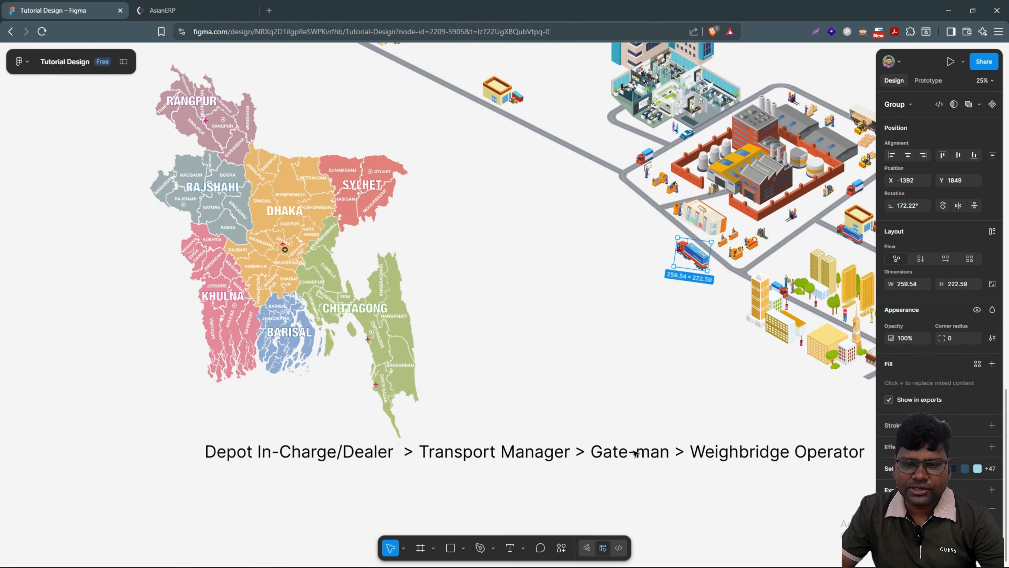
click(177, 6)
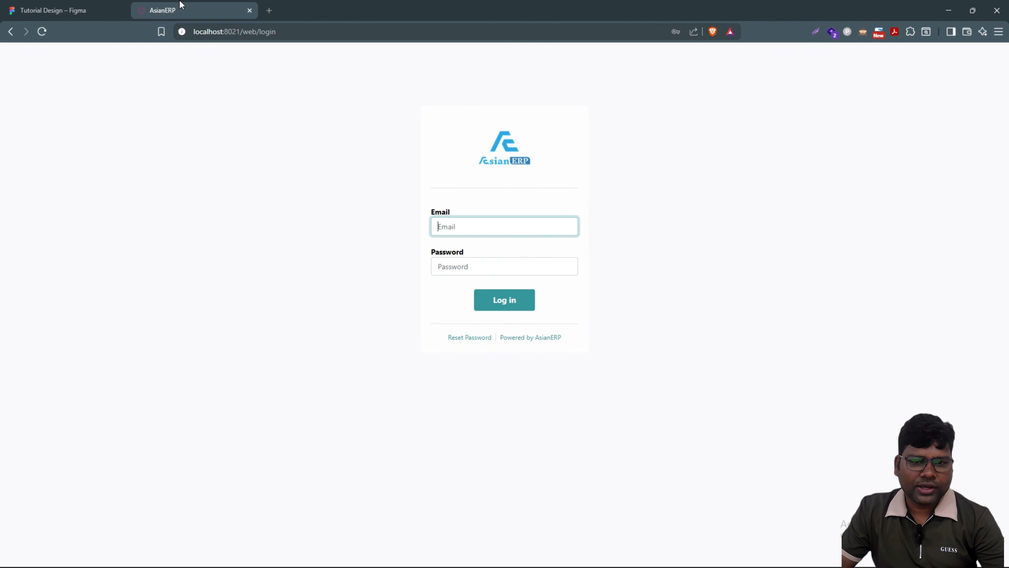
Step: Log in with the saved gate-man credentials and open Fleet's Gate Pass list
click(493, 230)
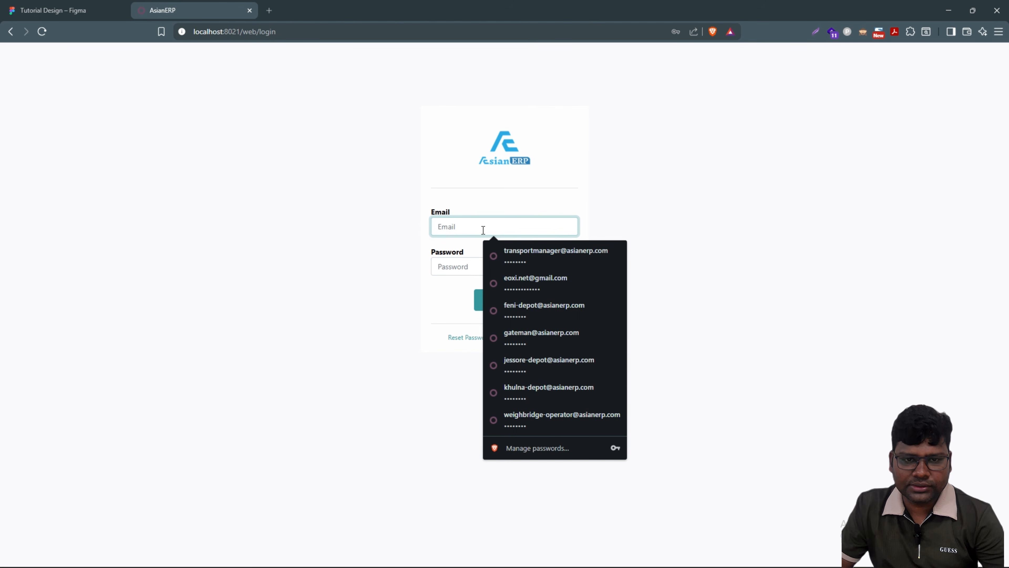
click(510, 336)
click(498, 304)
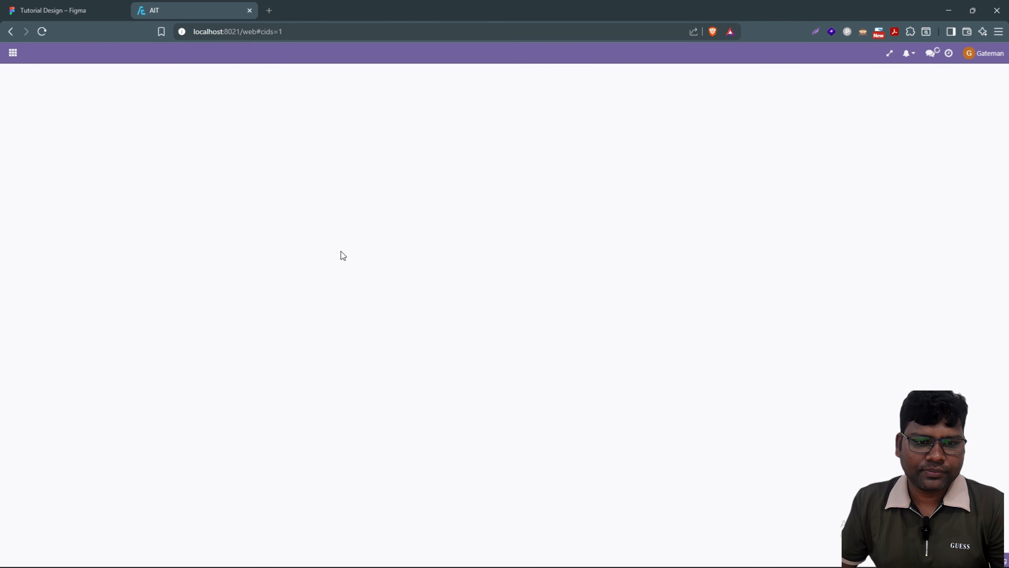
click(12, 55)
click(22, 76)
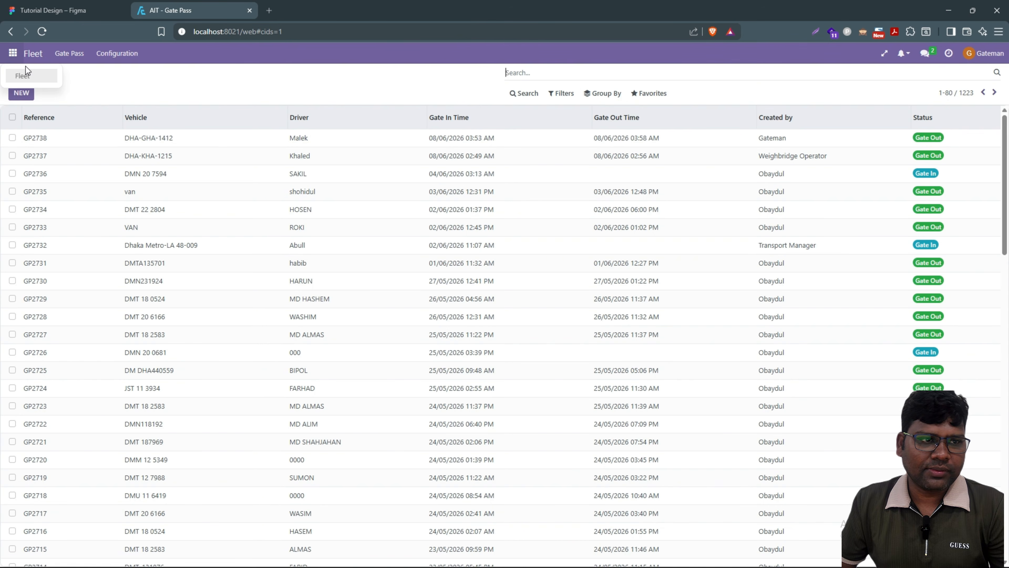
click(22, 93)
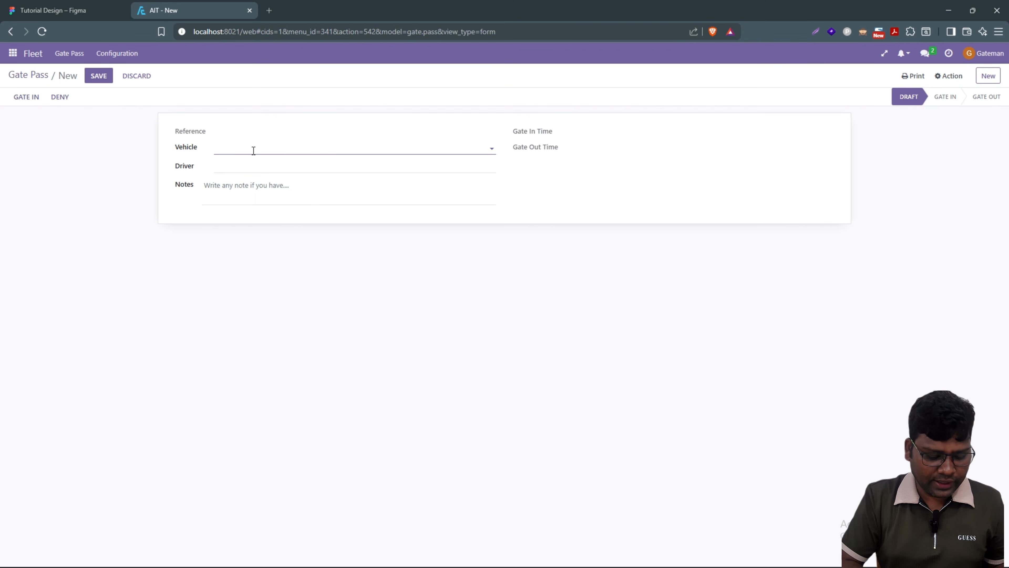
text(DHA-GHA-5654)
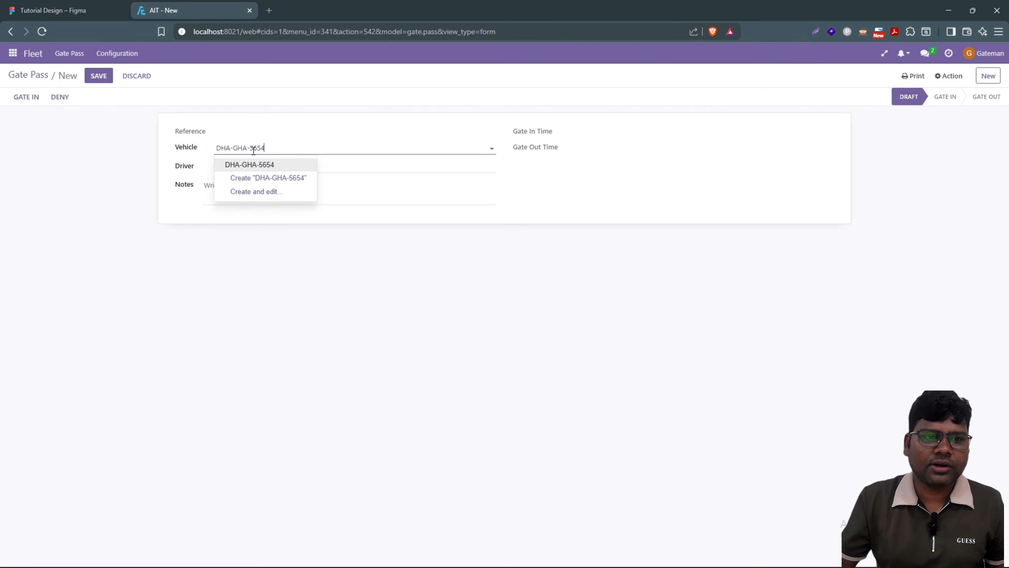
click(255, 164)
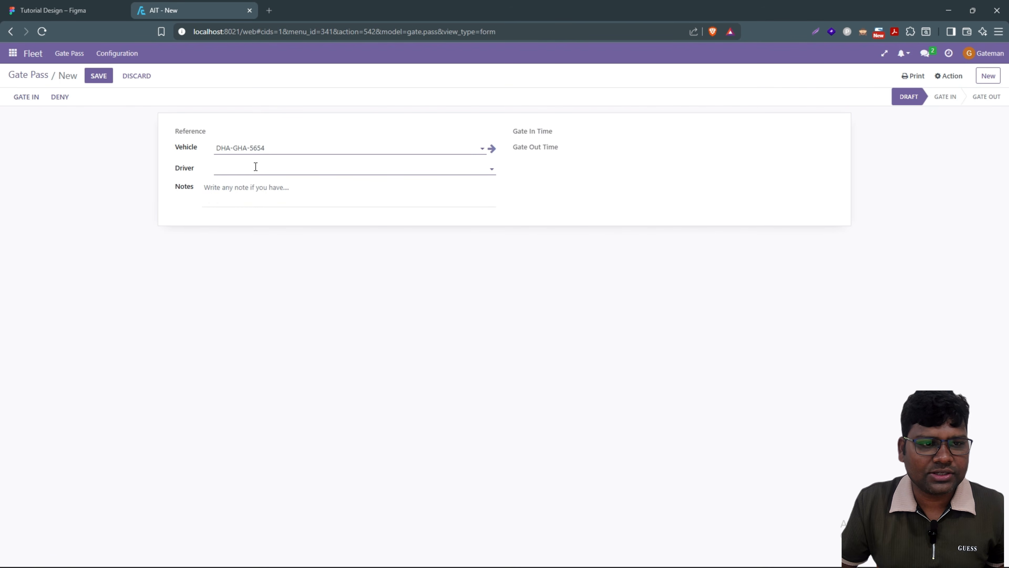
click(256, 172)
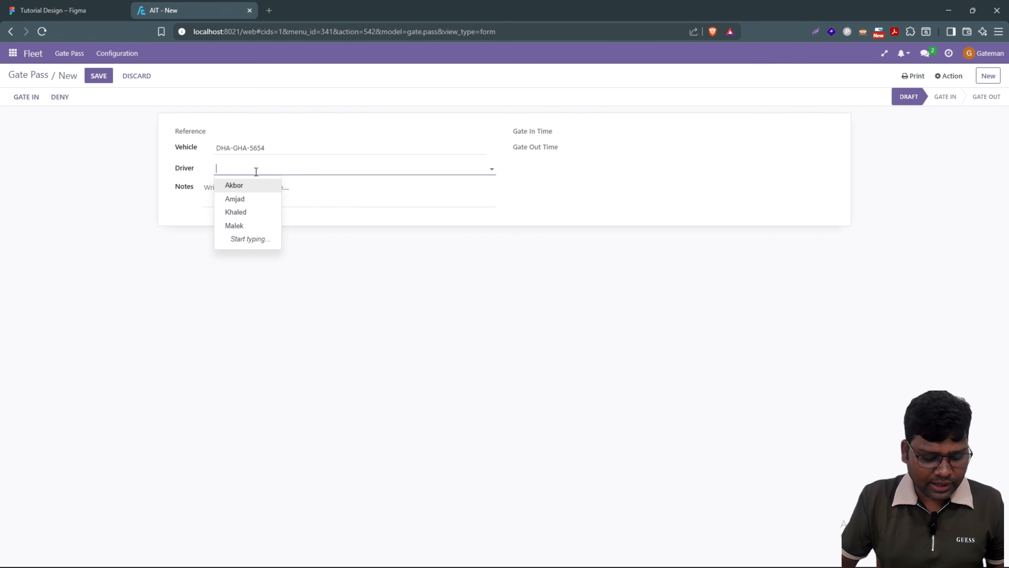
text(am)
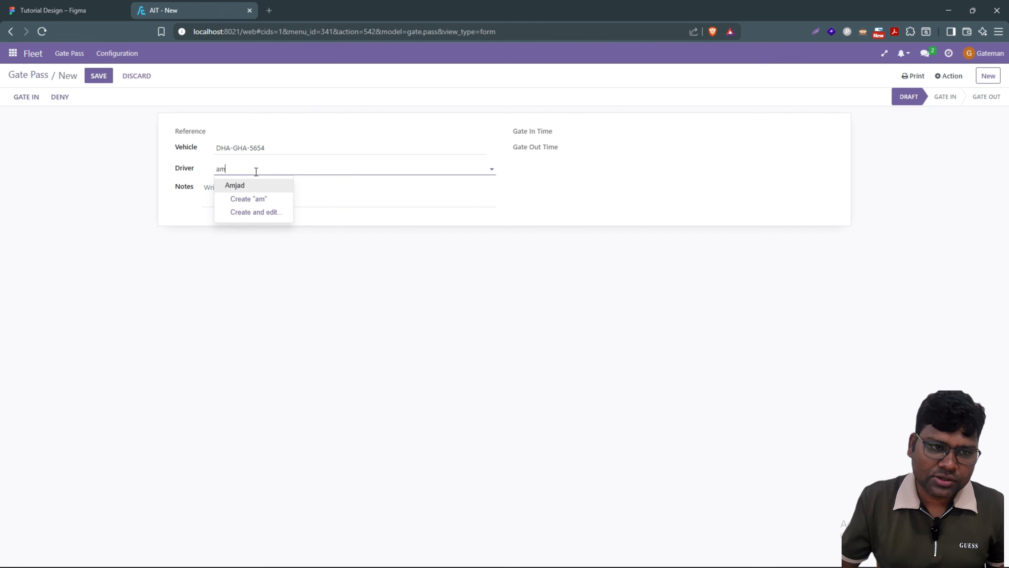
click(234, 186)
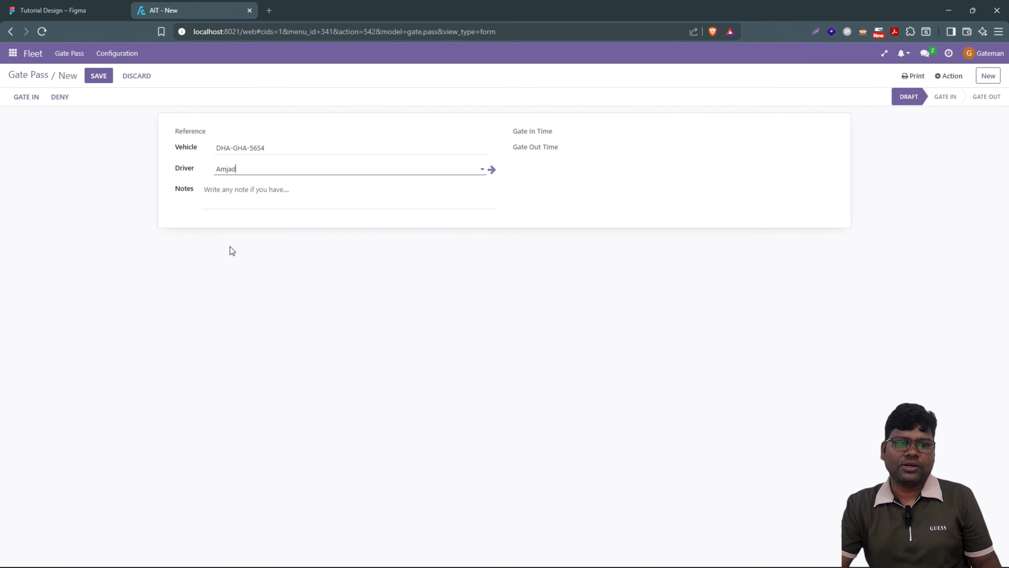
Step: Save the gate pass as GP2739 and check the vehicle in at the gate without printing
click(105, 76)
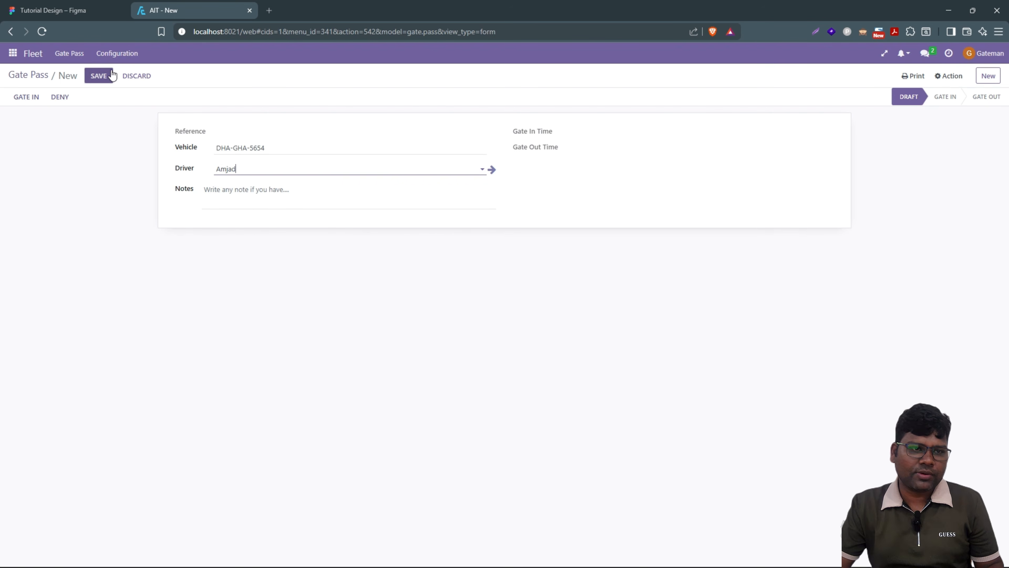
click(23, 101)
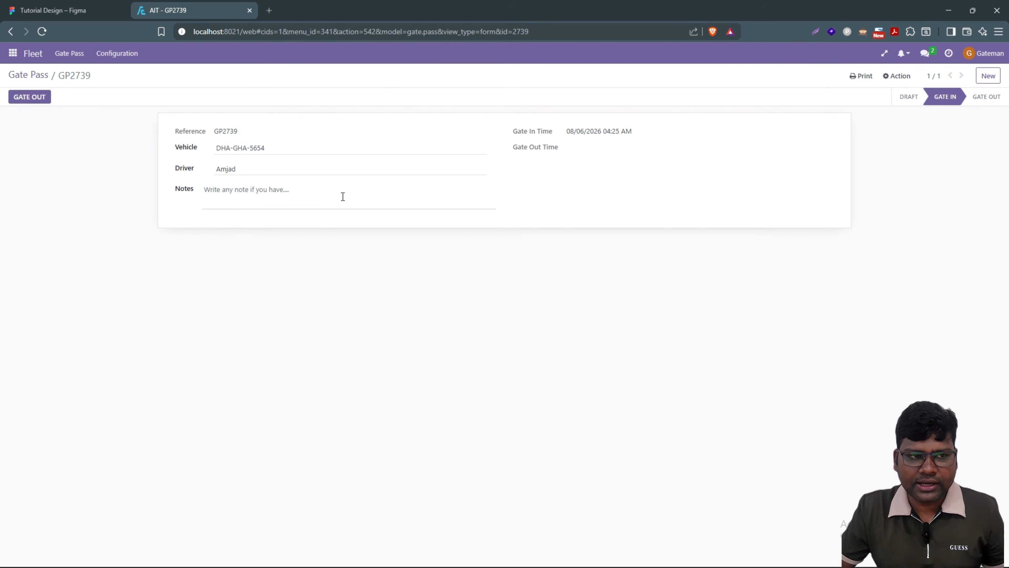
click(861, 76)
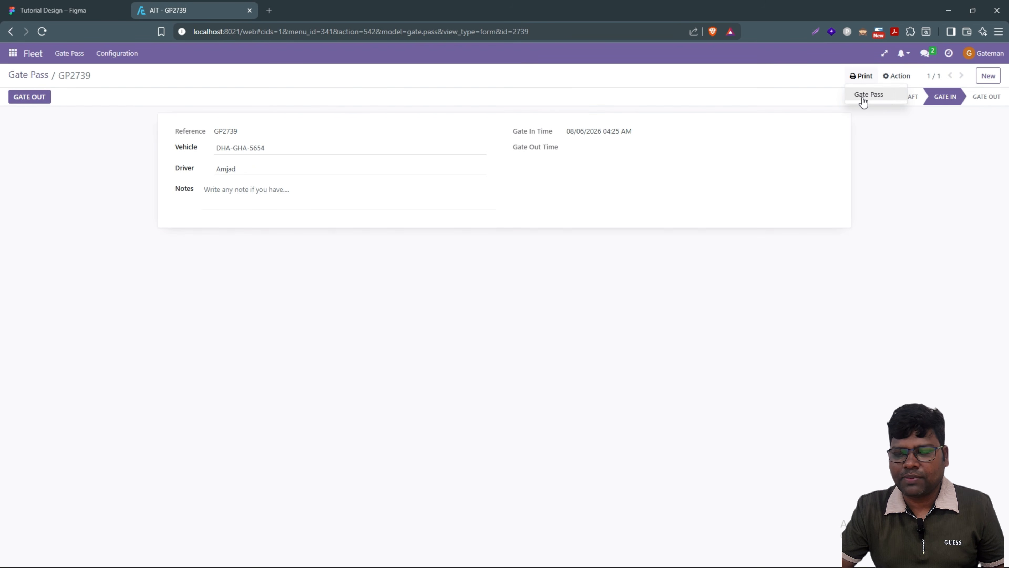
click(716, 308)
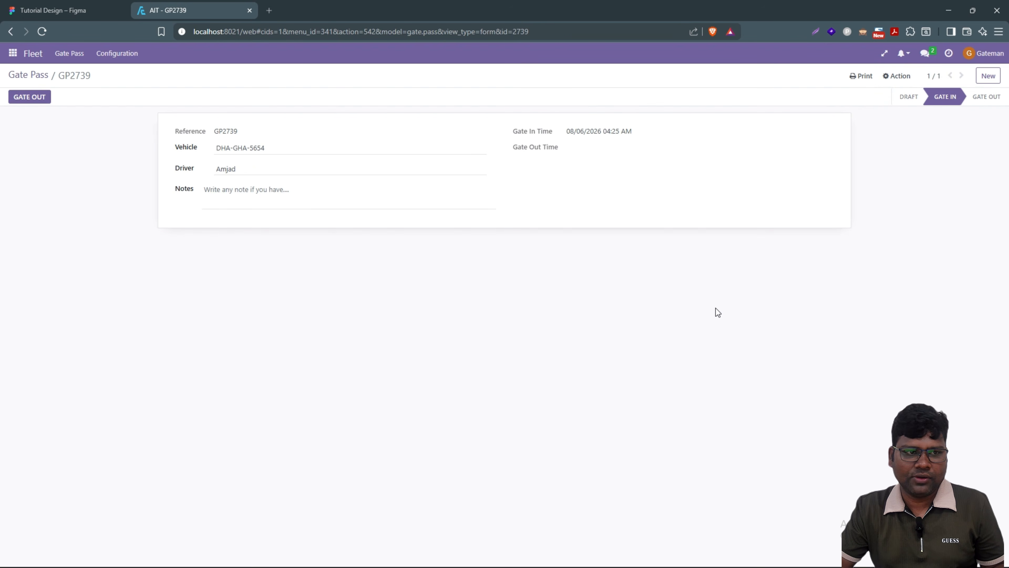
Step: On the Figma flow map, move the truck up the road beside the factory entrance
click(98, 11)
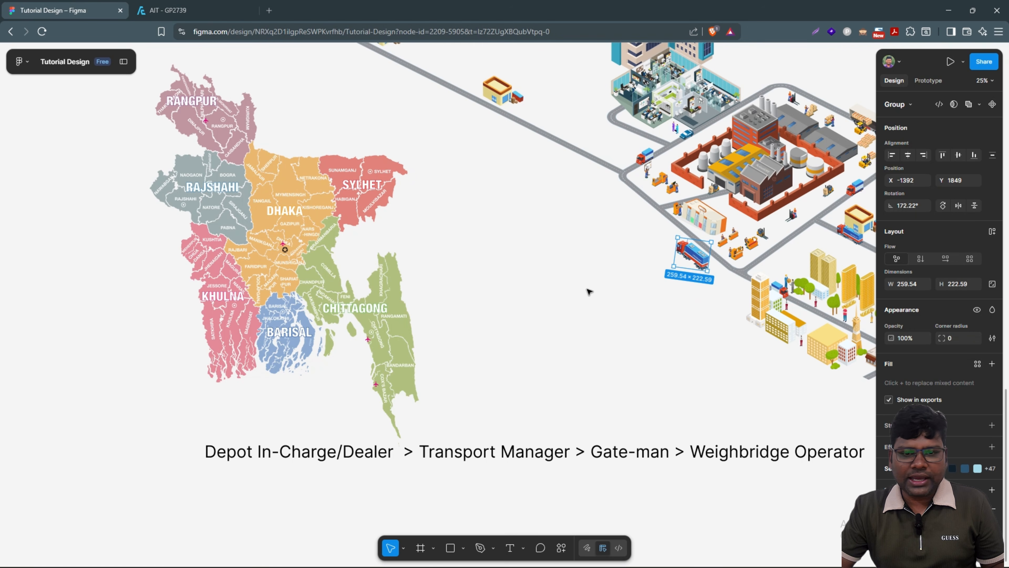
drag(694, 255, 695, 235)
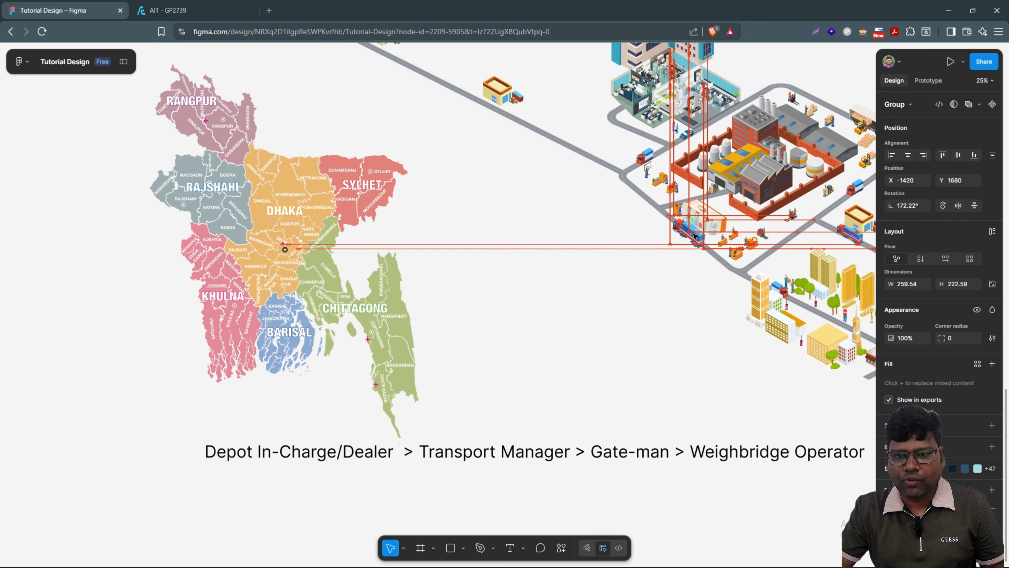
click(613, 300)
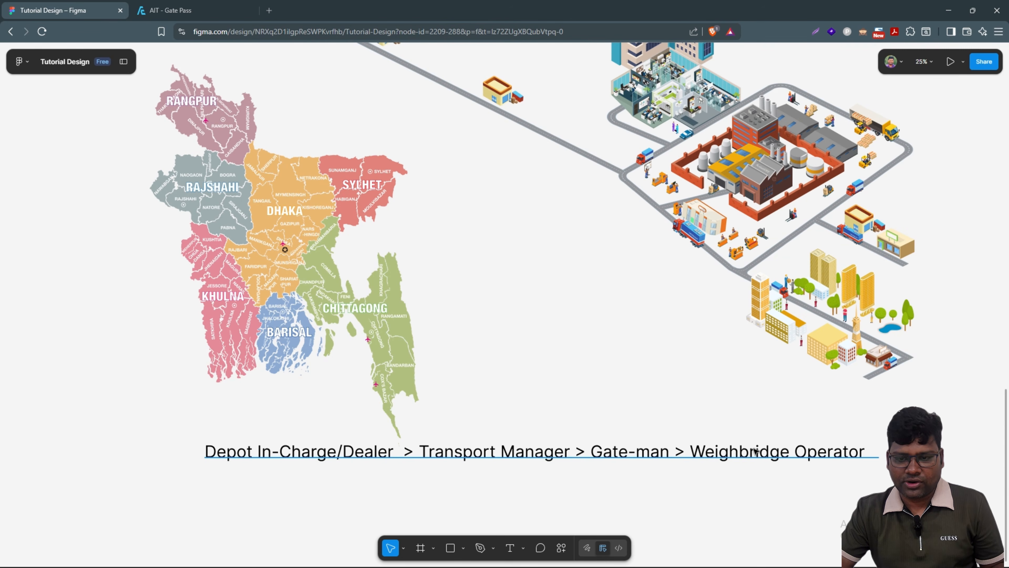
key(ctrl+Tab)
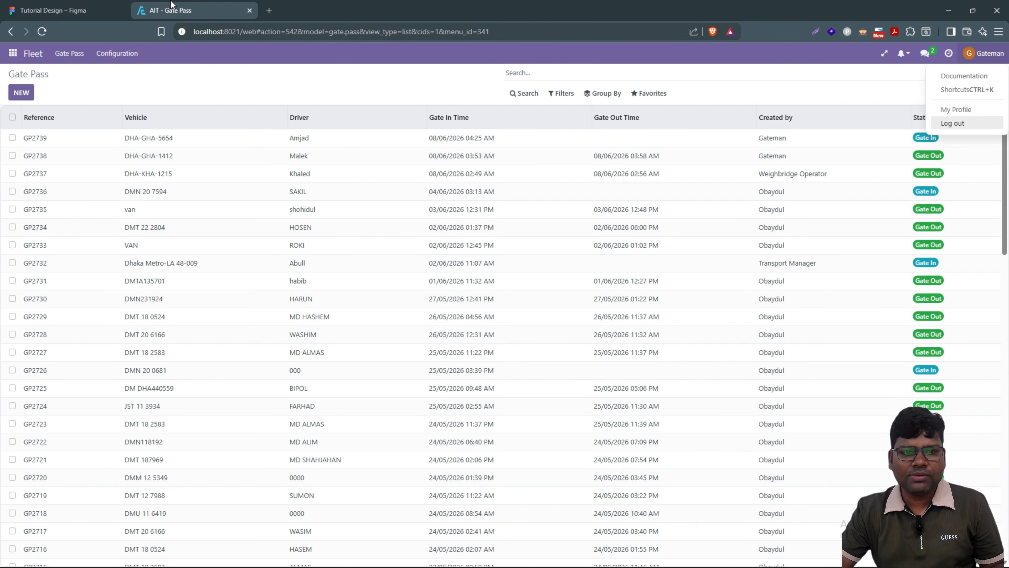
Step: Log out and sign back in with the weighbridge operator's saved login
click(962, 123)
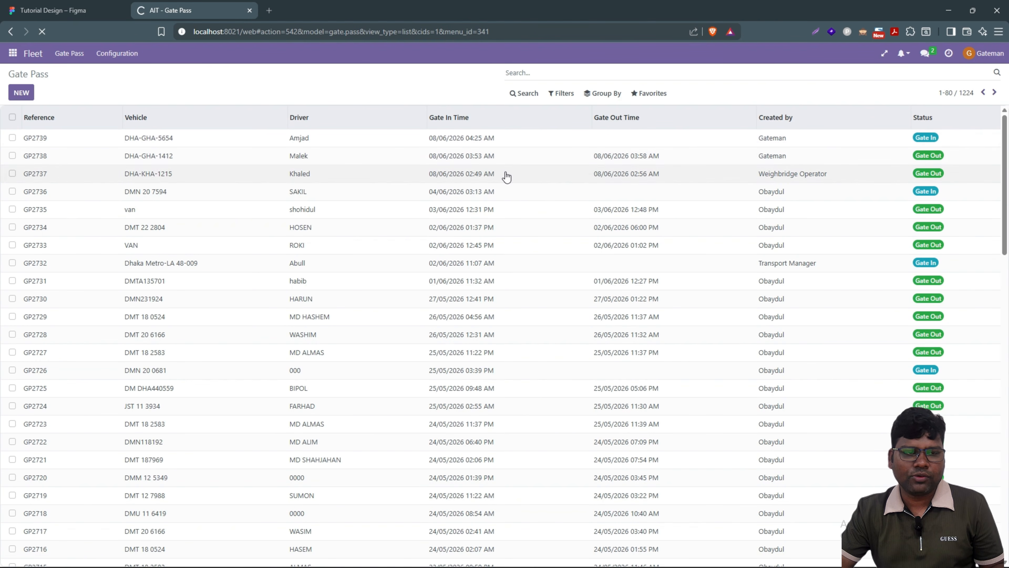
click(328, 255)
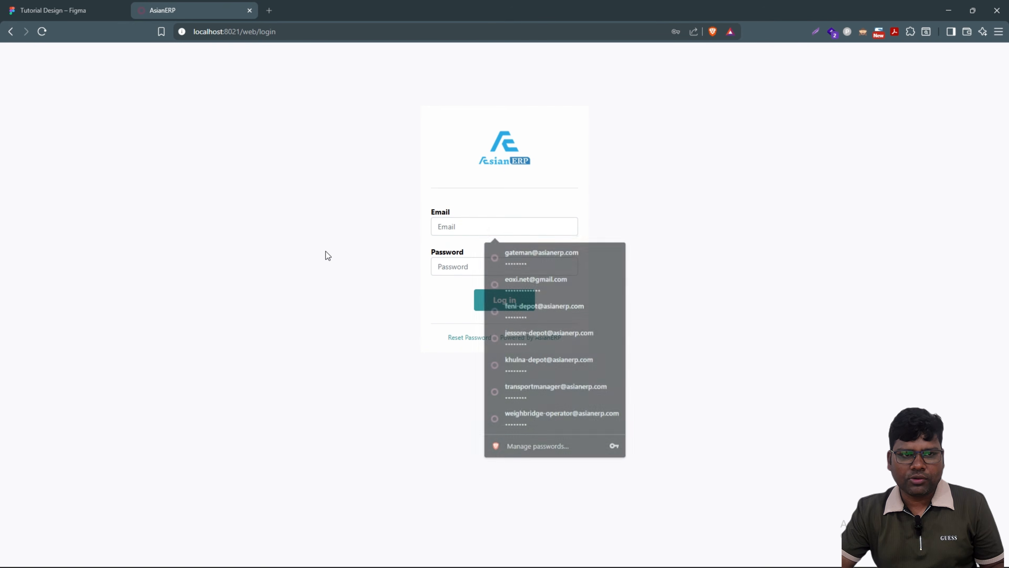
click(487, 232)
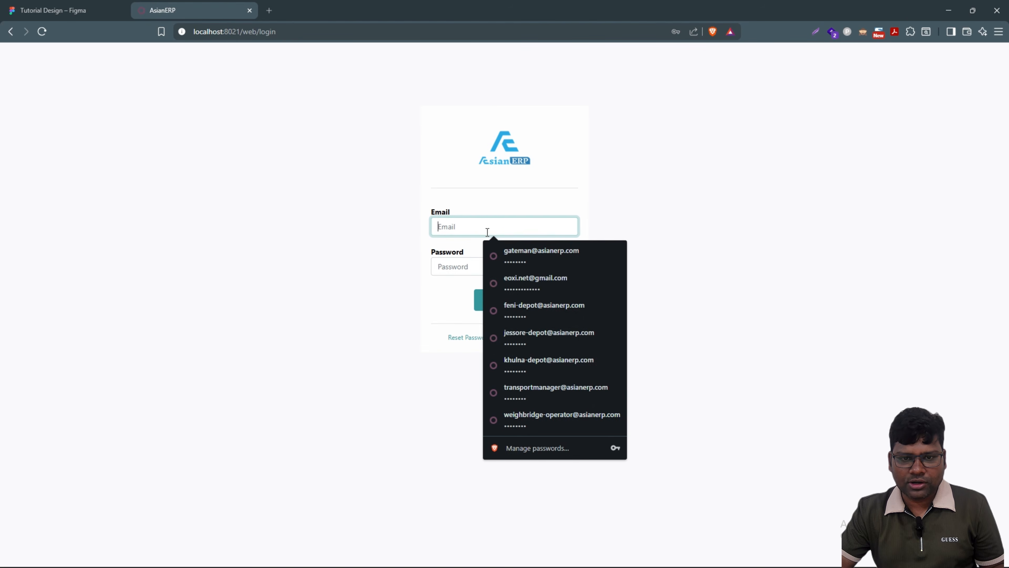
click(535, 416)
click(494, 309)
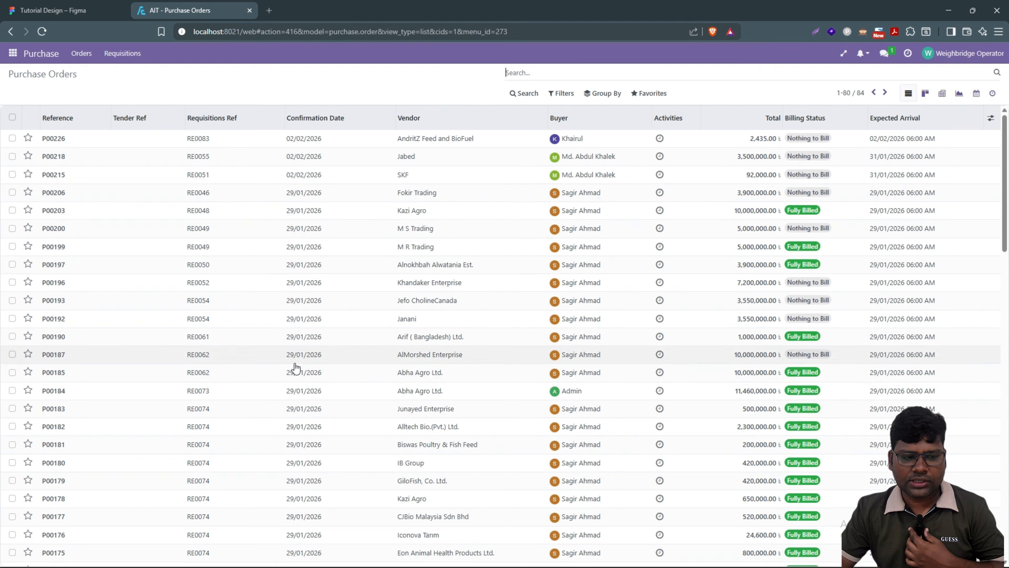
Step: Open the DHA-GHA-5654 contract from Fleet's Transport Contracts and scroll through its assigned receipts
click(14, 56)
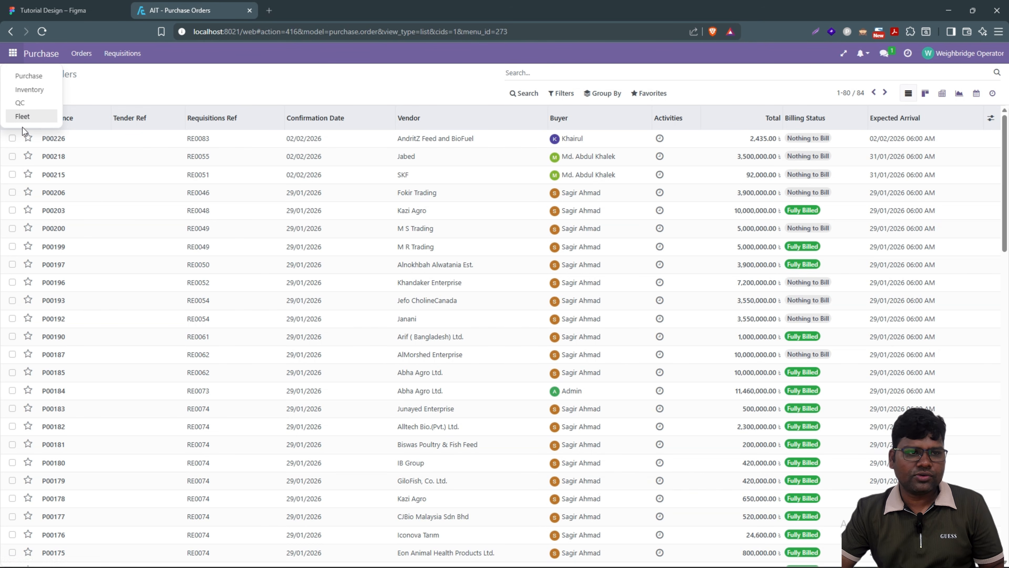
click(23, 119)
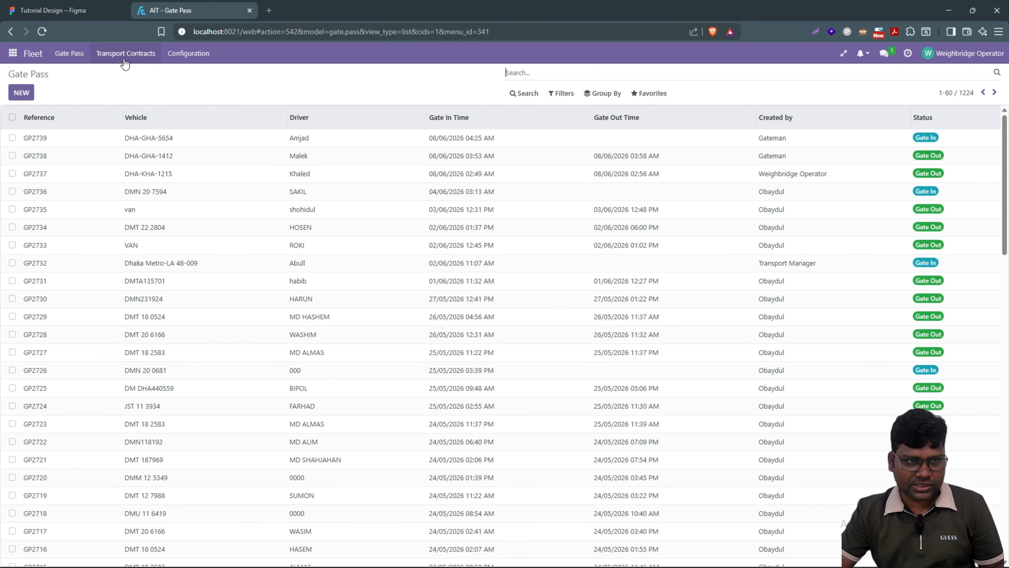
click(121, 60)
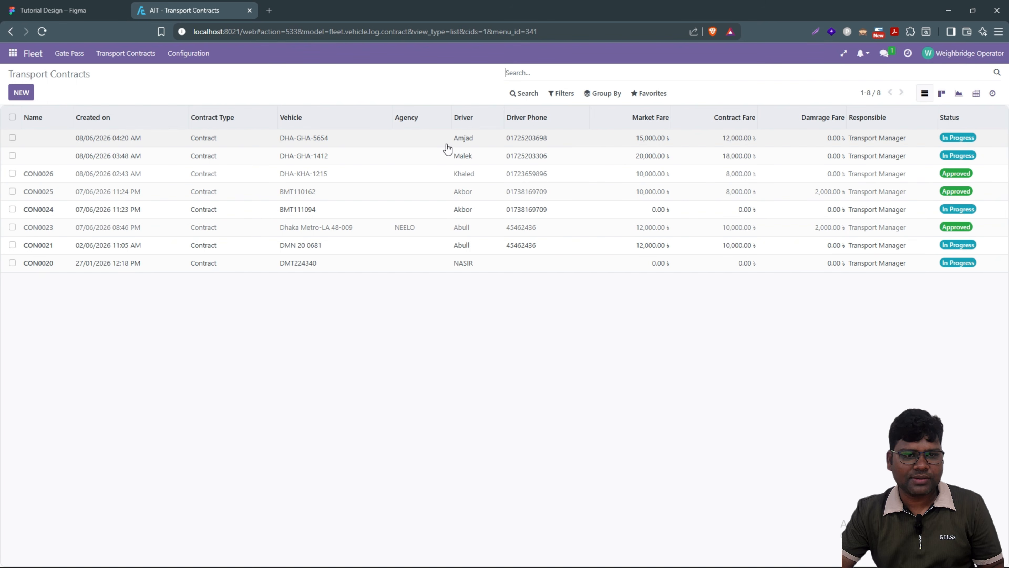
click(224, 139)
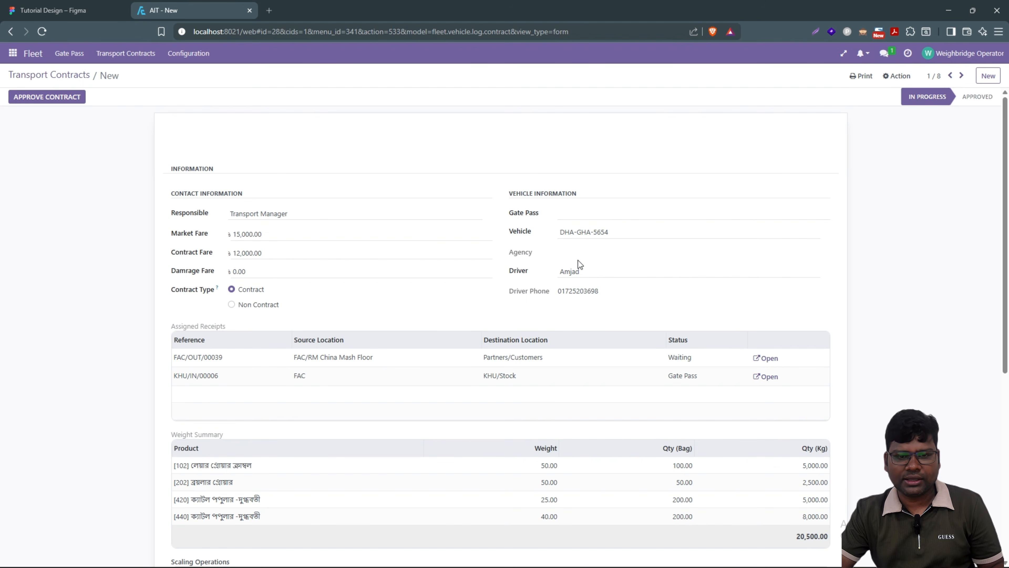
scroll(379, 265, down, 6)
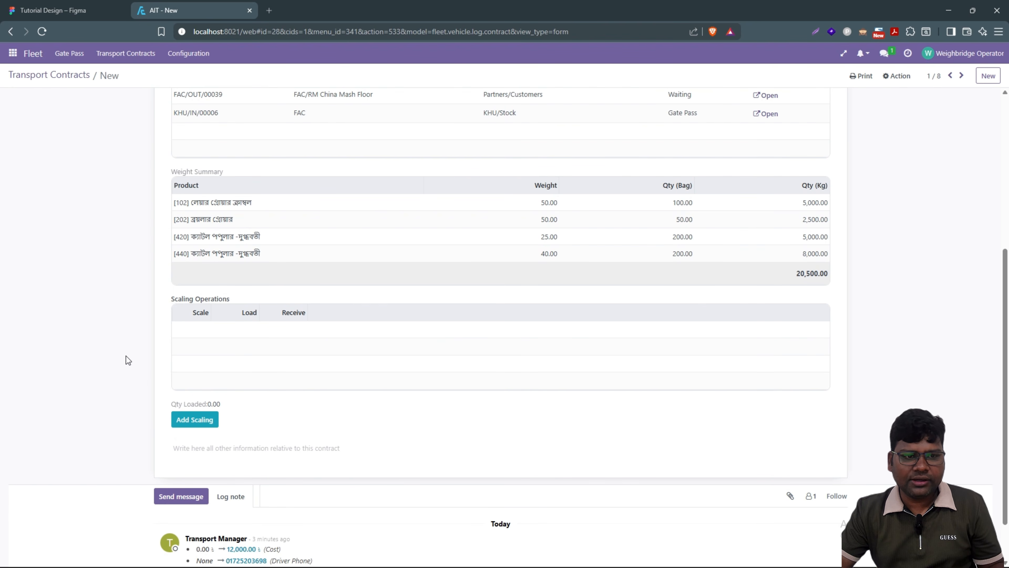
scroll(369, 387, up, 5)
scroll(368, 386, up, 2)
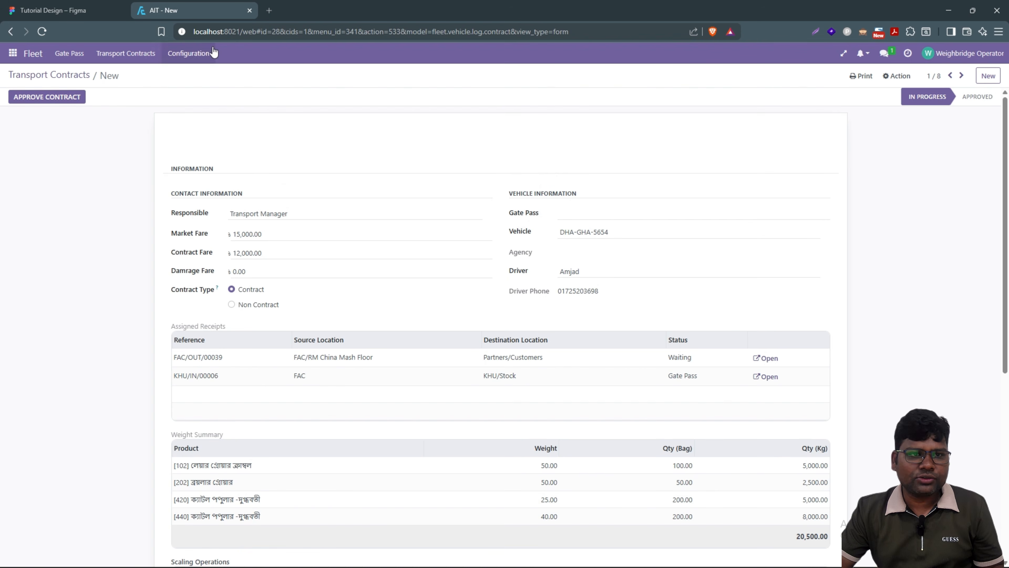
scroll(222, 277, down, 1)
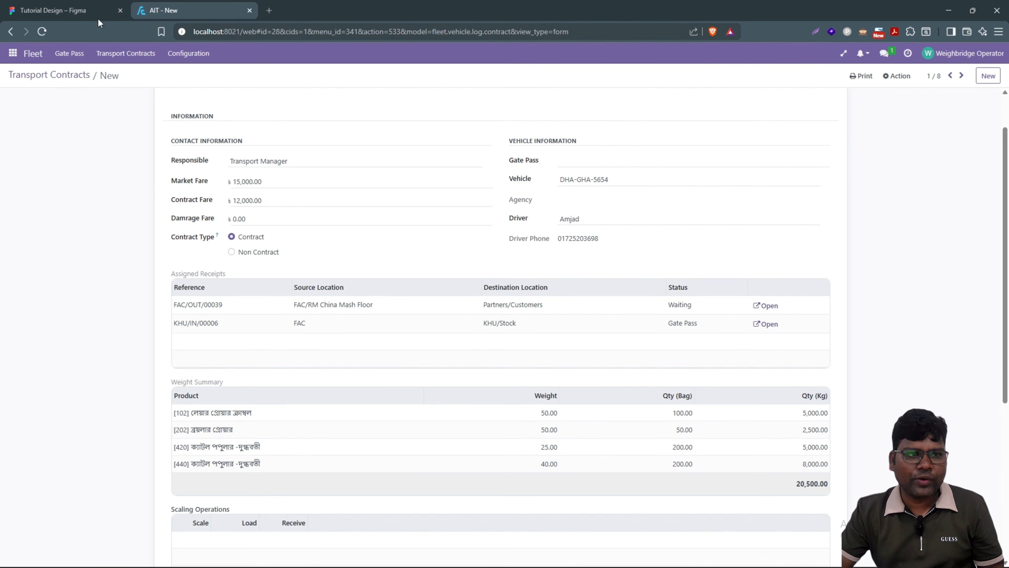
click(88, 10)
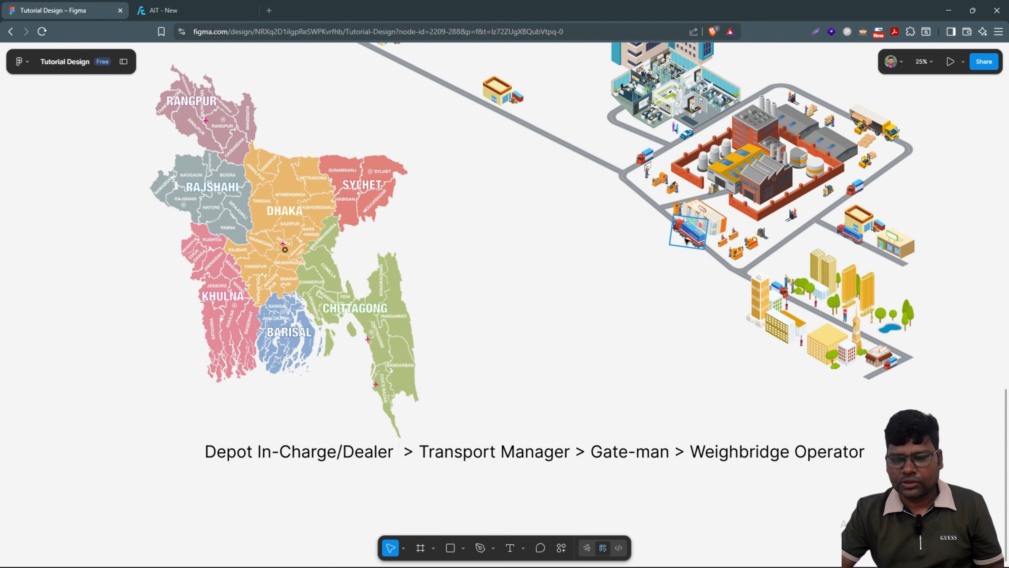
Step: Pan the Figma flow map to check the truck's position, then return to the contract
scroll(688, 239, up, 2)
scroll(660, 277, up, 2)
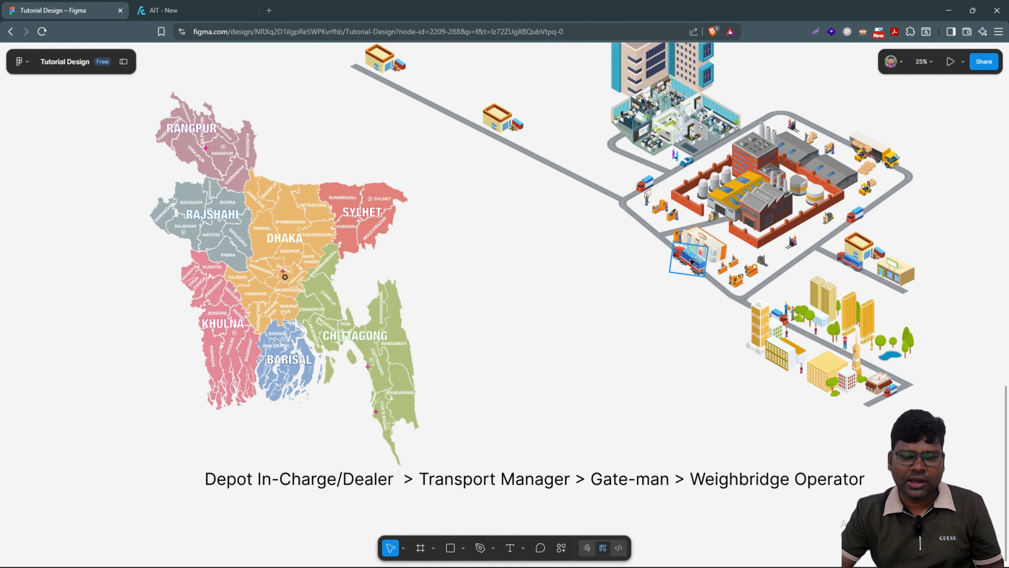
click(181, 11)
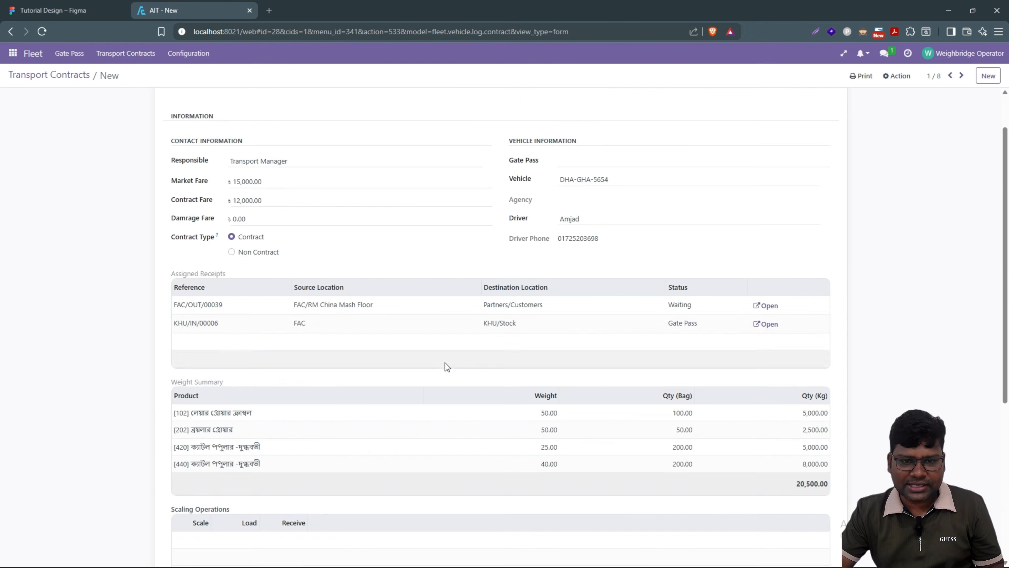
Step: Add a scaling line to the DHA-GHA-5654 contract and calculate its 5,000.00 load
scroll(408, 365, down, 5)
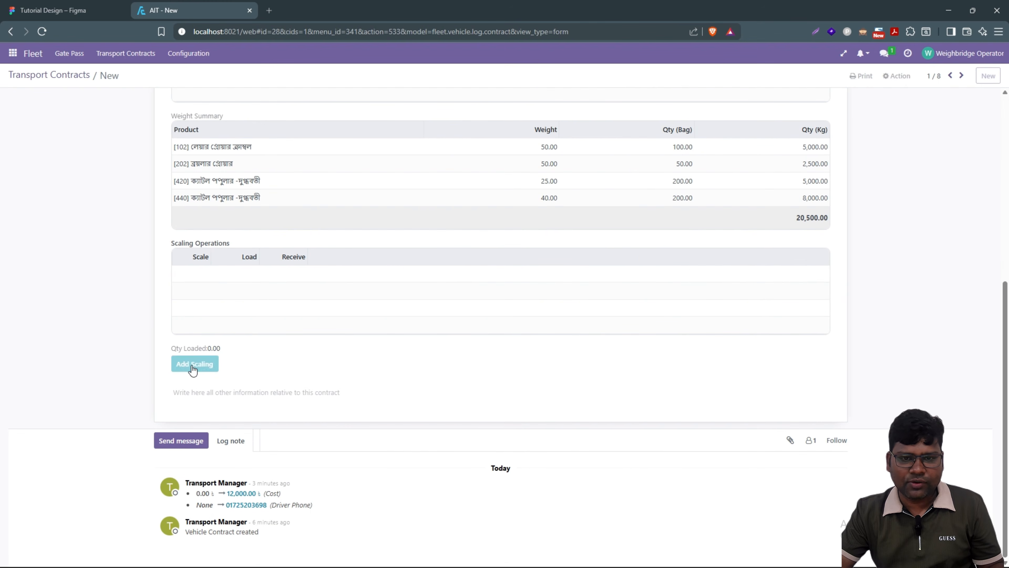
click(192, 365)
click(690, 281)
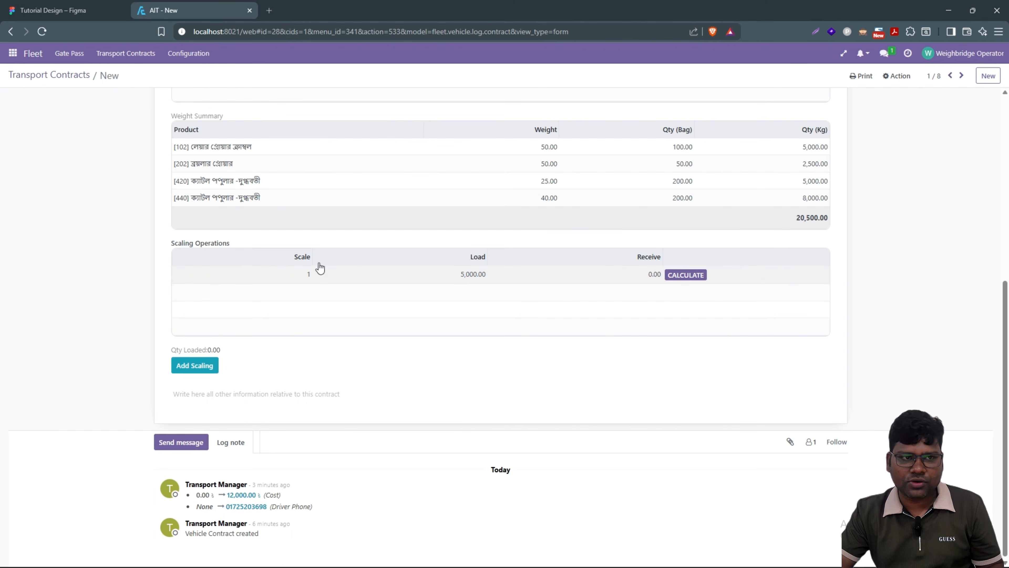
click(64, 11)
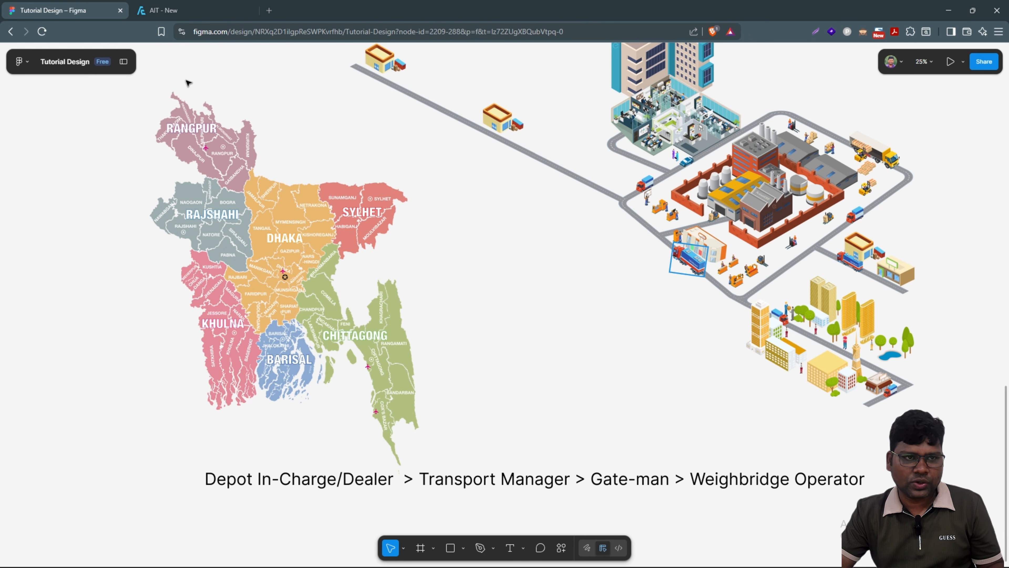
click(179, 4)
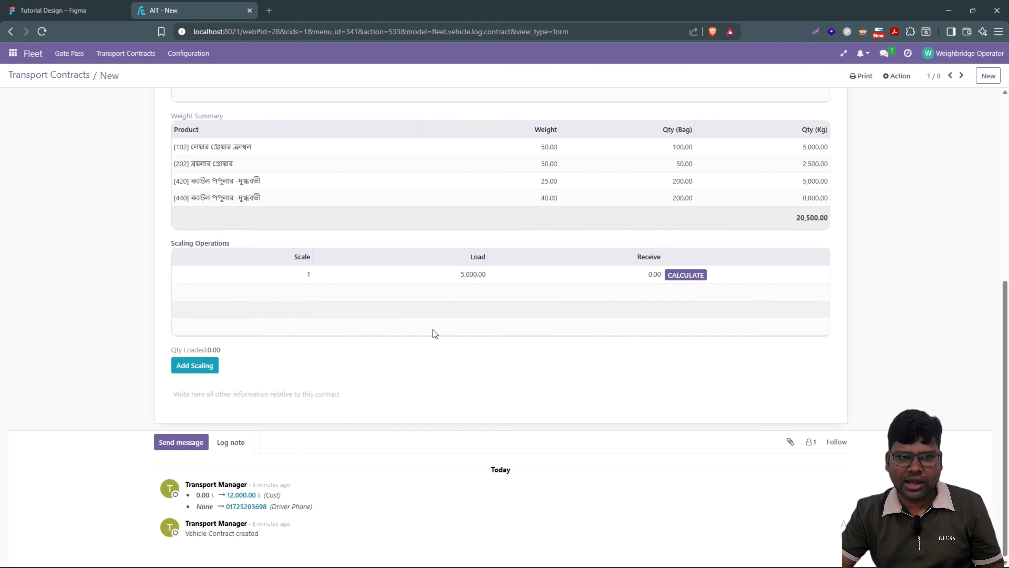
scroll(557, 327, up, 4)
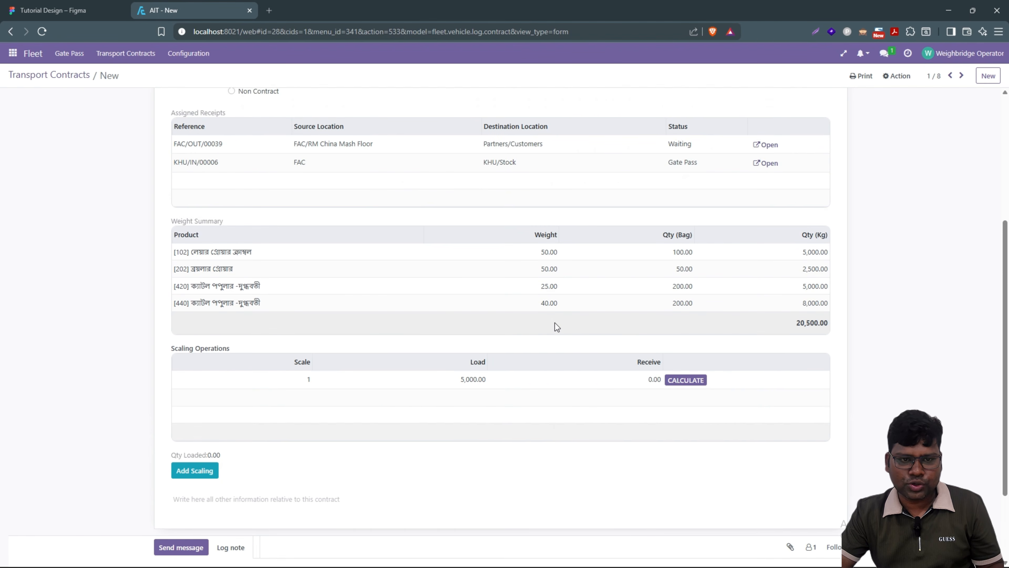
scroll(241, 236, down, 4)
click(59, 11)
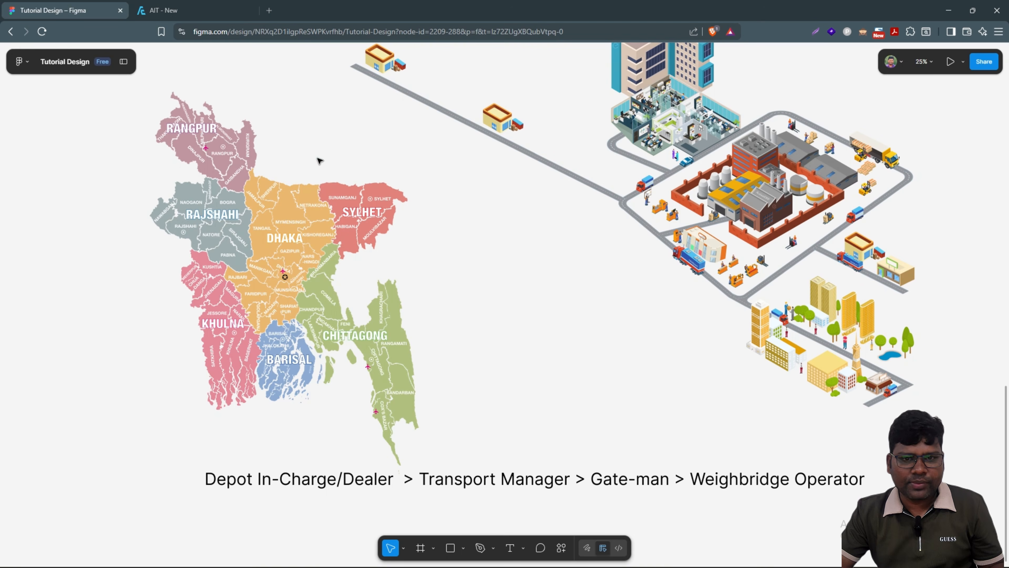
Step: Drag the truck on the flow map down onto the road just below the factory
click(686, 264)
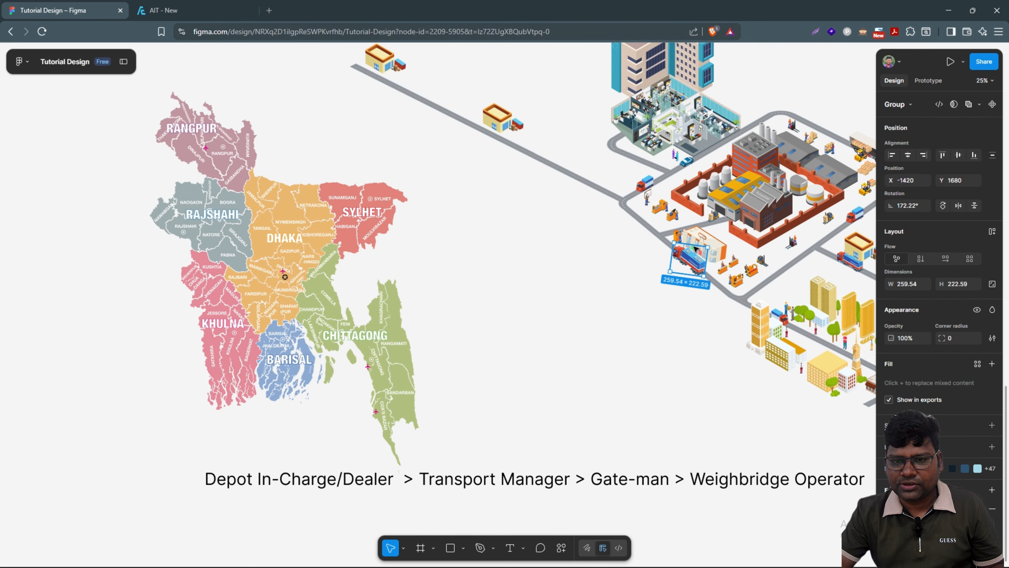
drag(707, 222, 707, 222)
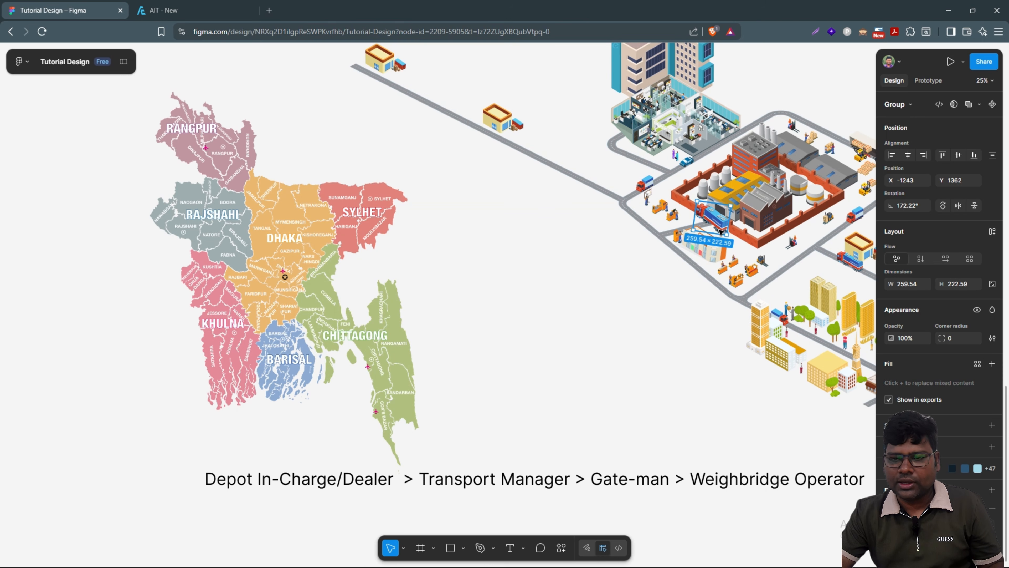
drag(692, 228, 582, 300)
Step: Add a second scaling row and calculate 25,500.00 loaded and 20,500.00 received
click(177, 6)
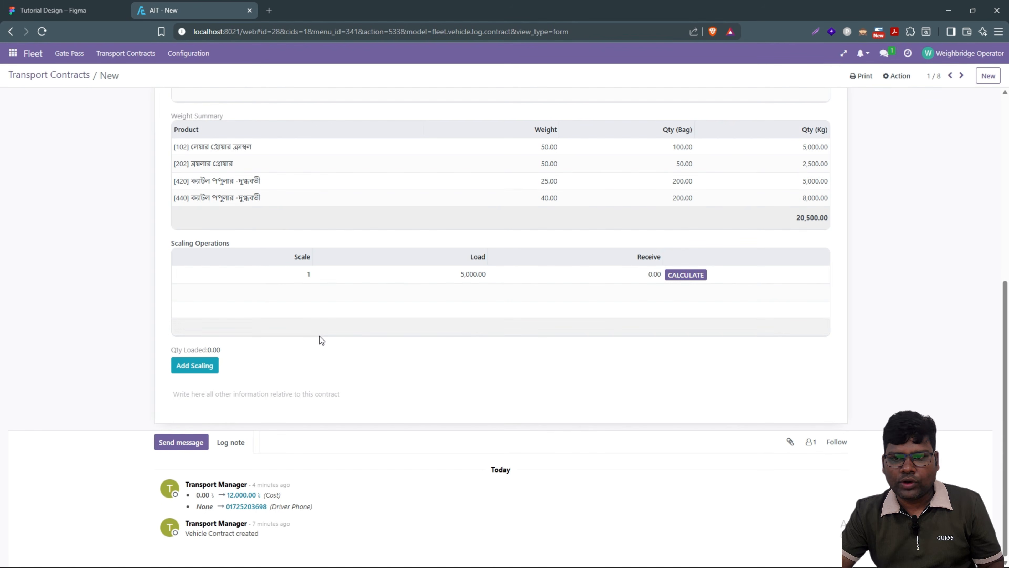
click(216, 366)
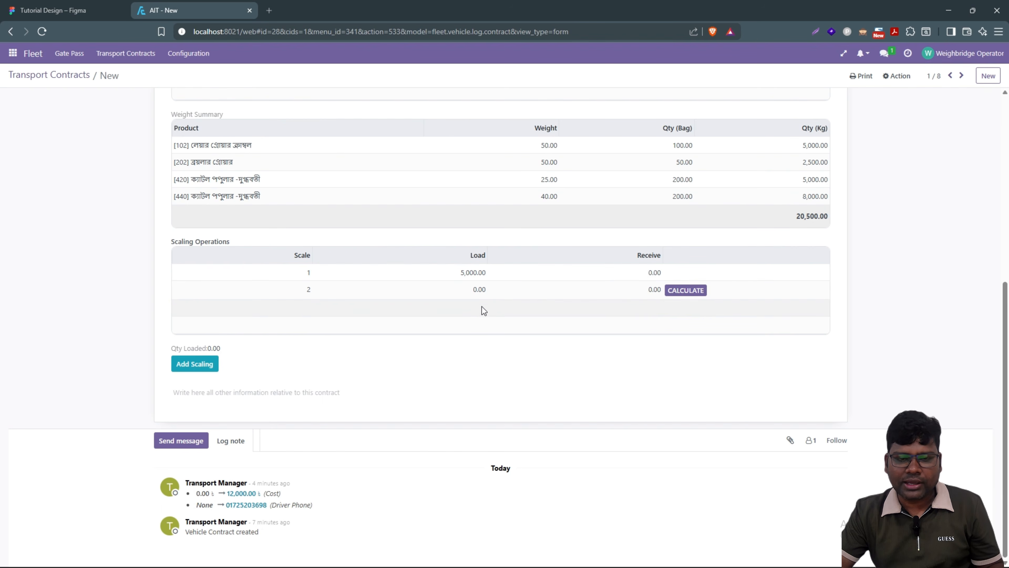
click(684, 290)
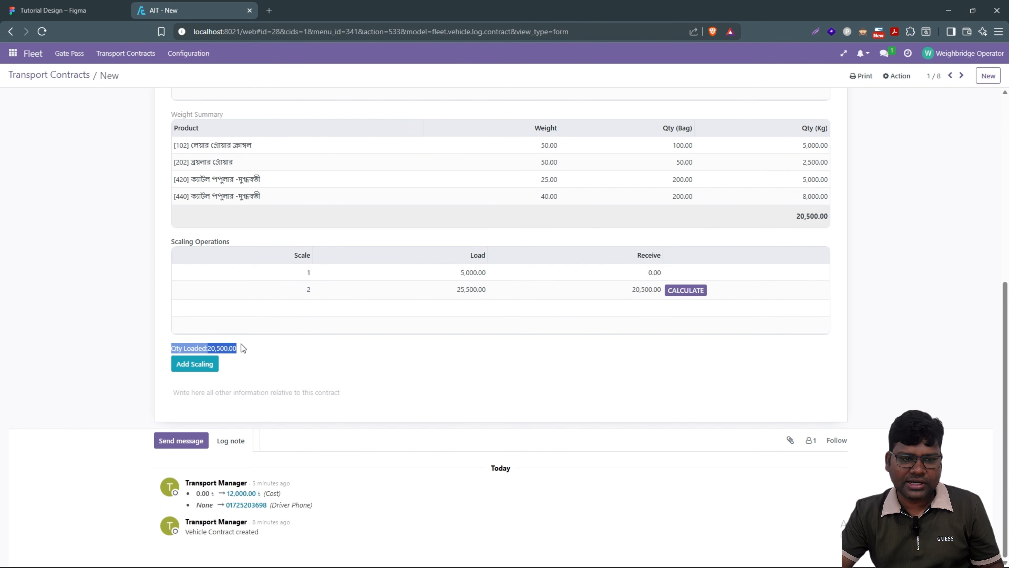
click(253, 343)
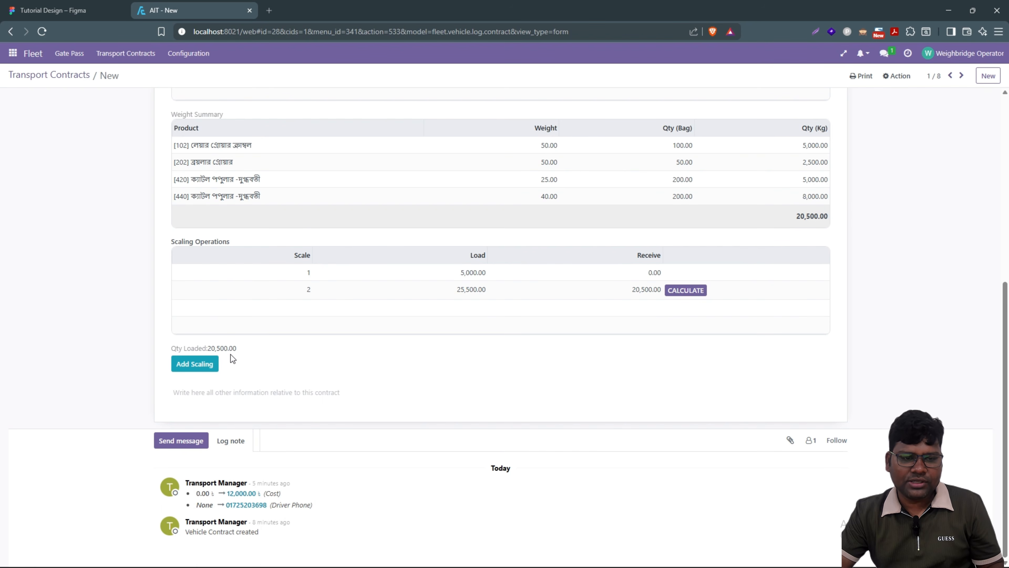
Step: Check the 20,500.00 weight summary and link gate pass GP2739 to the contract
scroll(833, 218, up, 1)
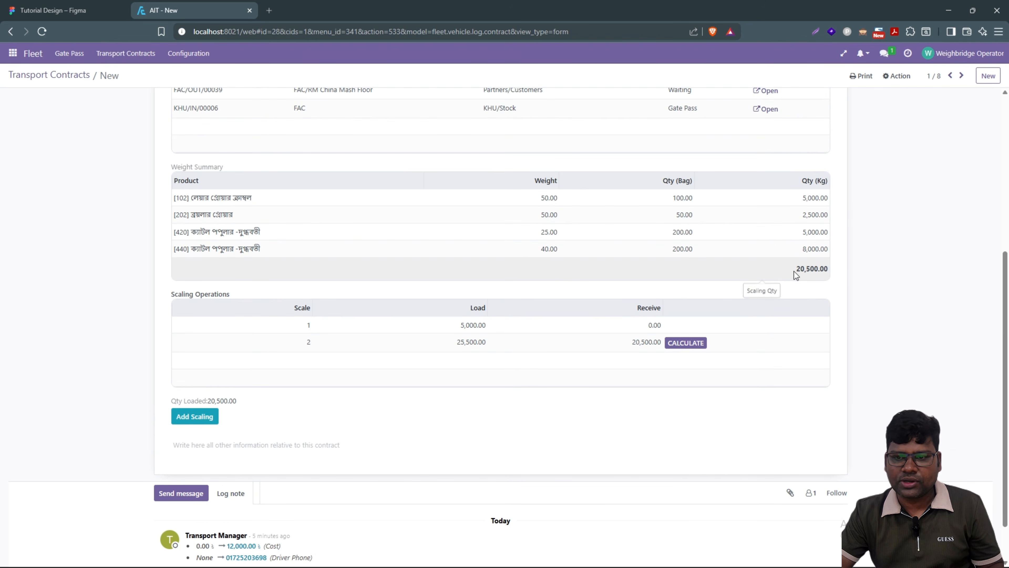
drag(796, 271, 829, 271)
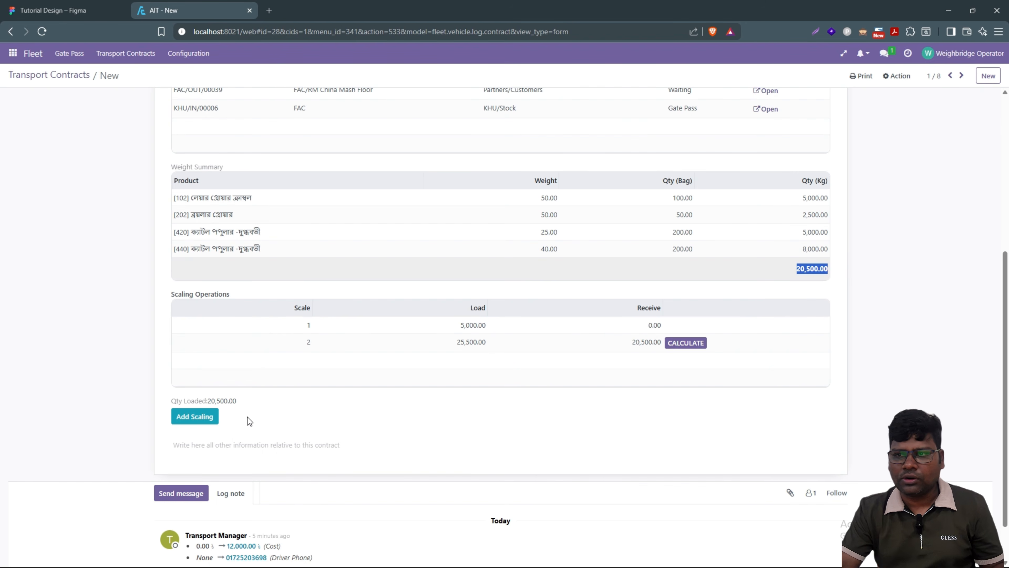
scroll(652, 255, up, 5)
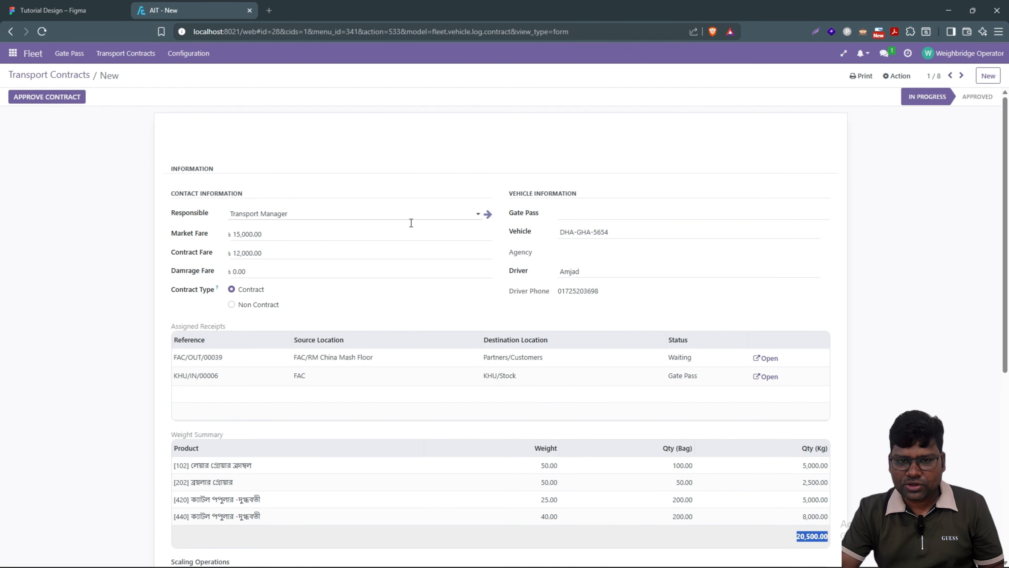
click(104, 364)
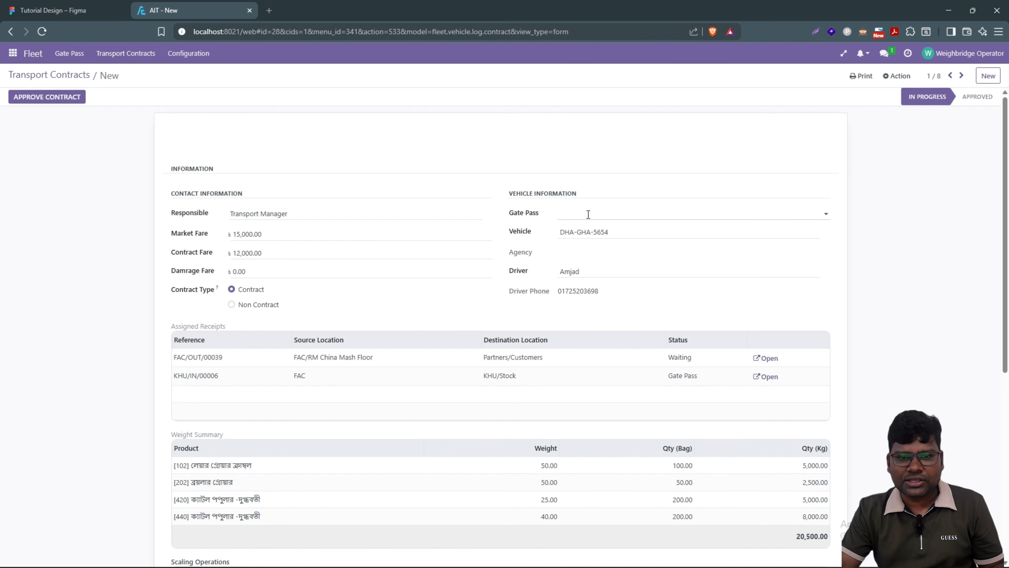
click(607, 217)
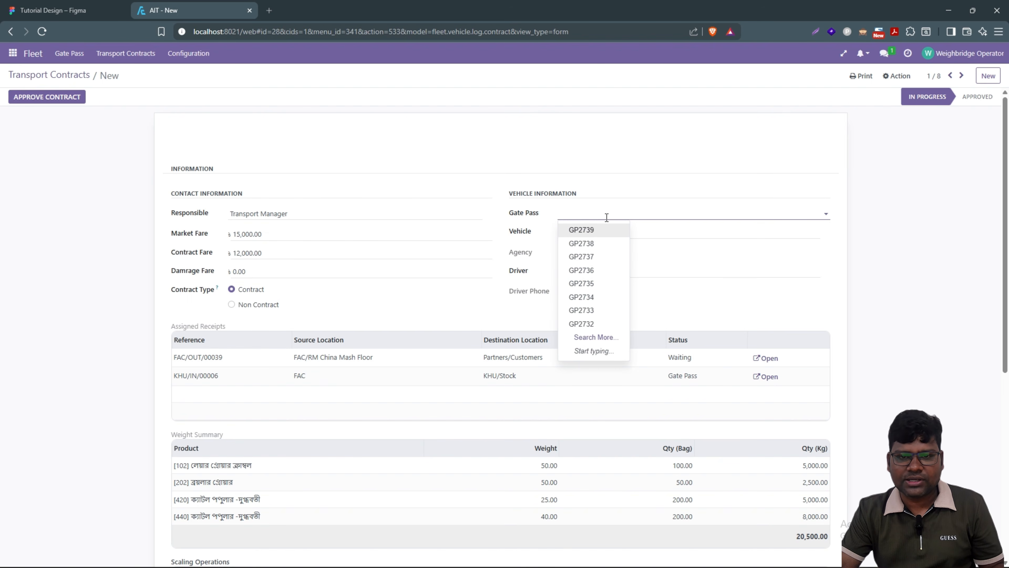
click(581, 230)
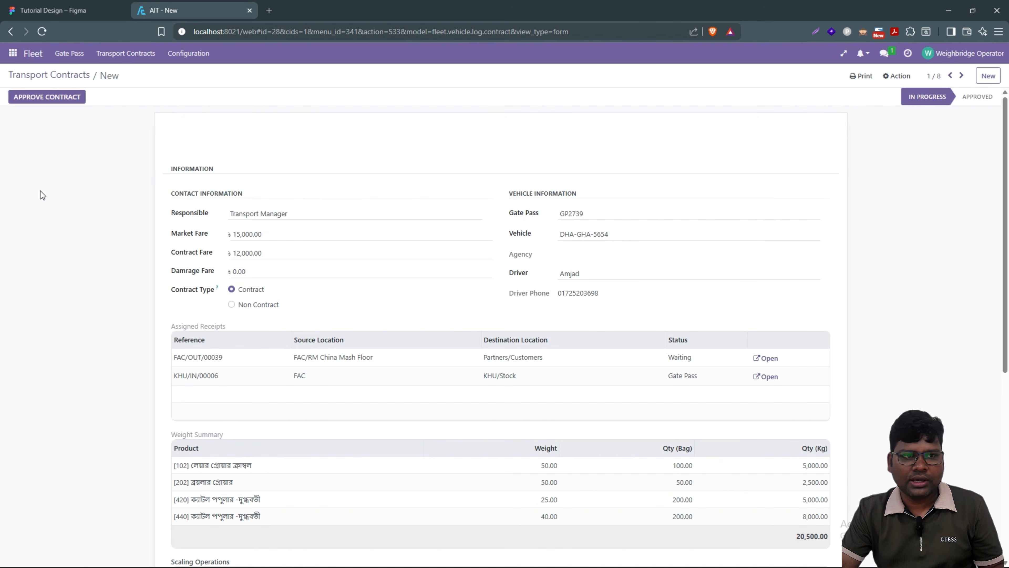
click(82, 11)
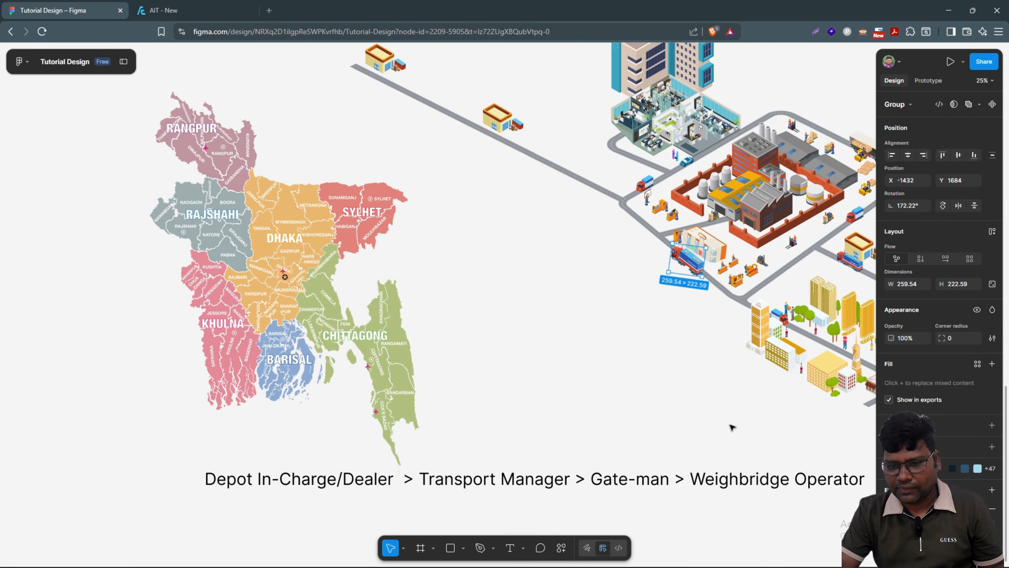
Step: Drag the truck up-left in two moves, away from the factory toward the Bangladesh map
scroll(746, 437, down, 2)
scroll(769, 458, down, 1)
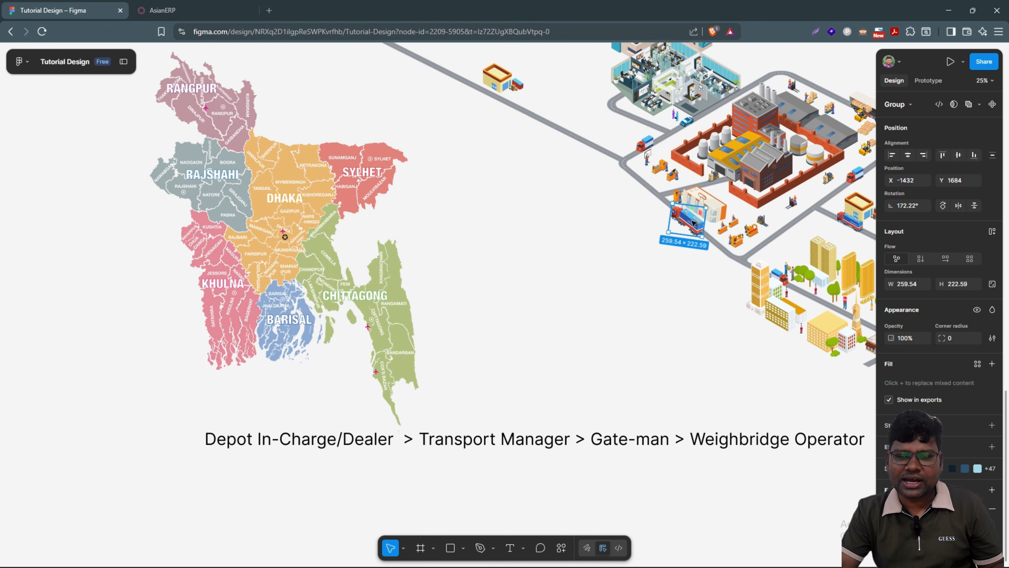
drag(667, 234, 607, 181)
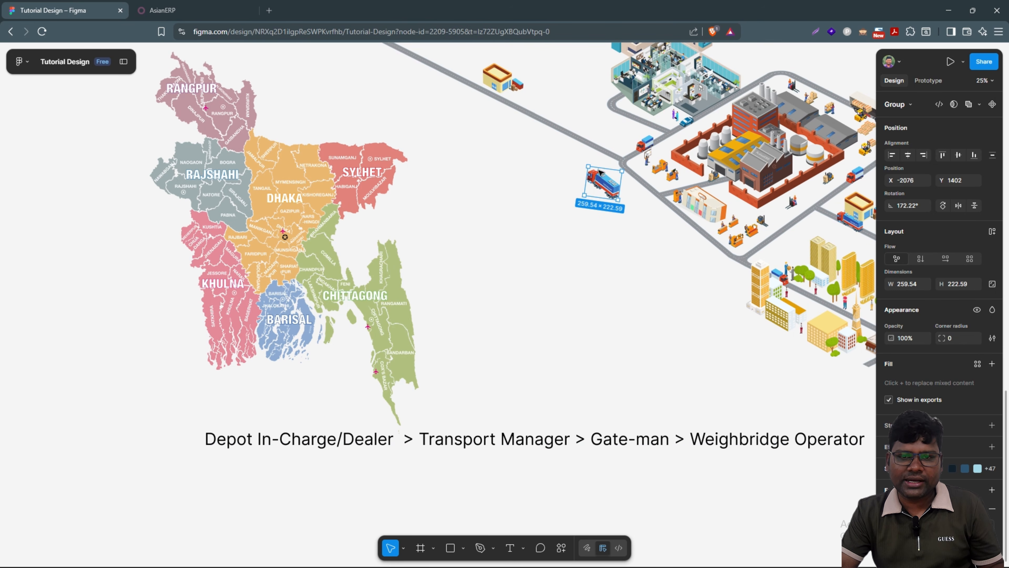
mouse_move(602, 185)
mouse_down()
mouse_move(622, 173)
mouse_move(596, 167)
mouse_up()
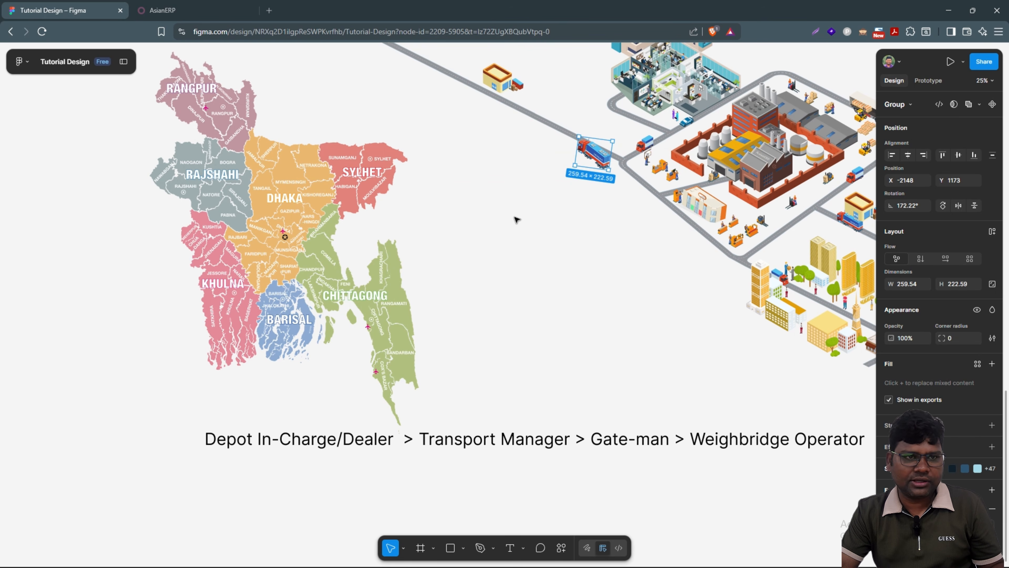
click(156, 10)
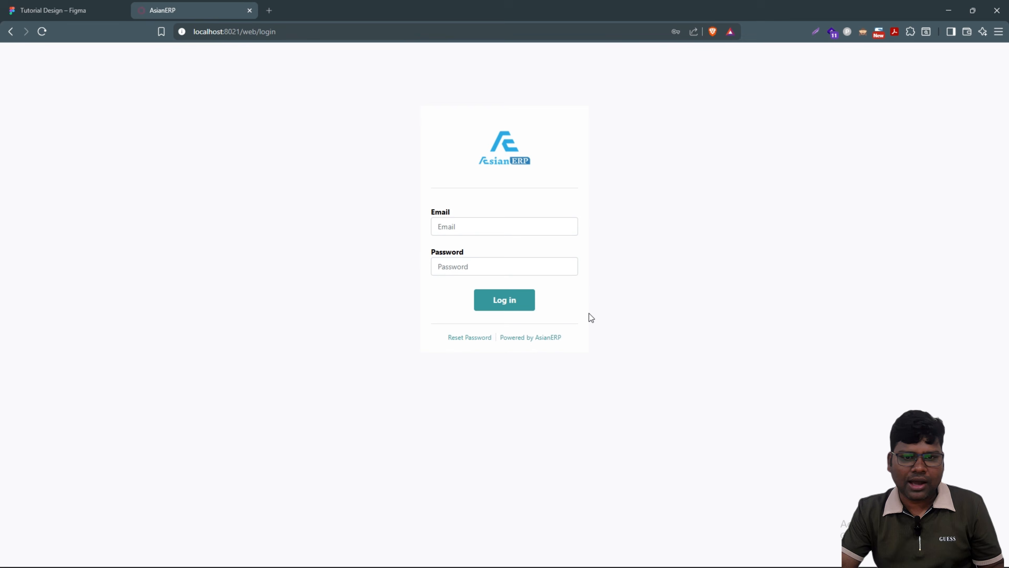
Step: Sign in with the gate-man's saved login and mark GP2739 as Gate Out
click(468, 225)
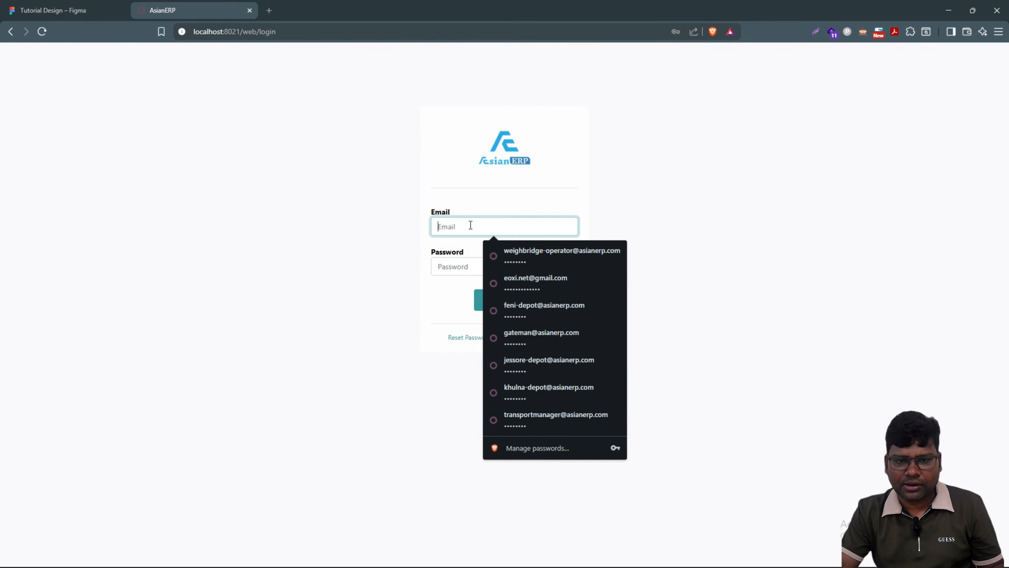
click(560, 332)
click(503, 300)
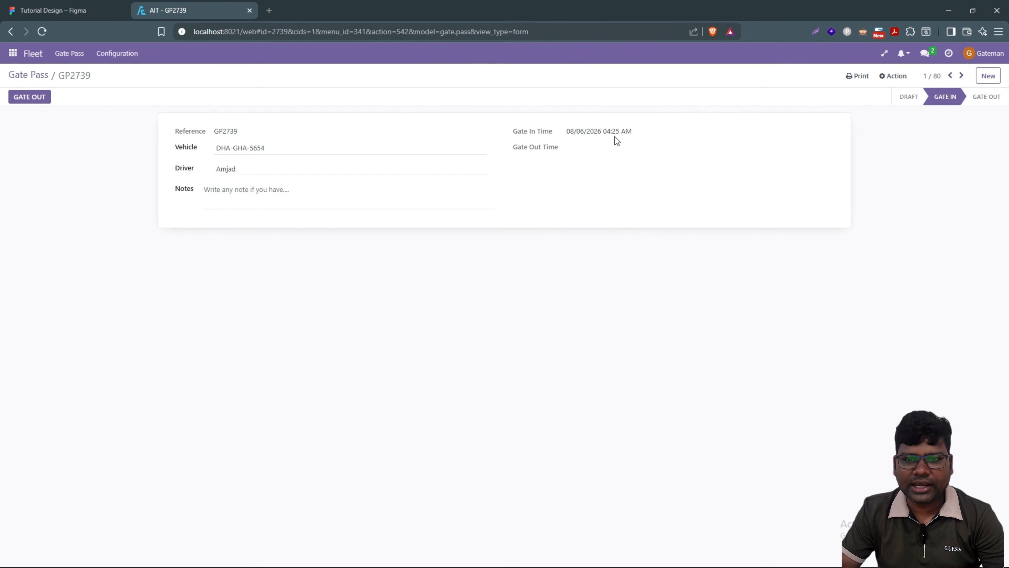
click(24, 99)
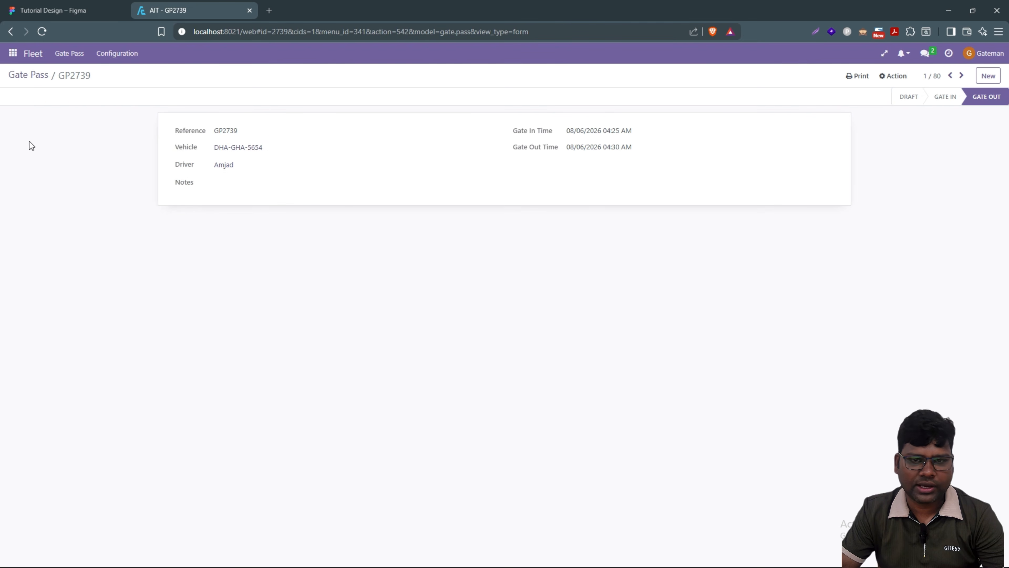
Step: Sign out of the gate-man account from the user menu
click(86, 8)
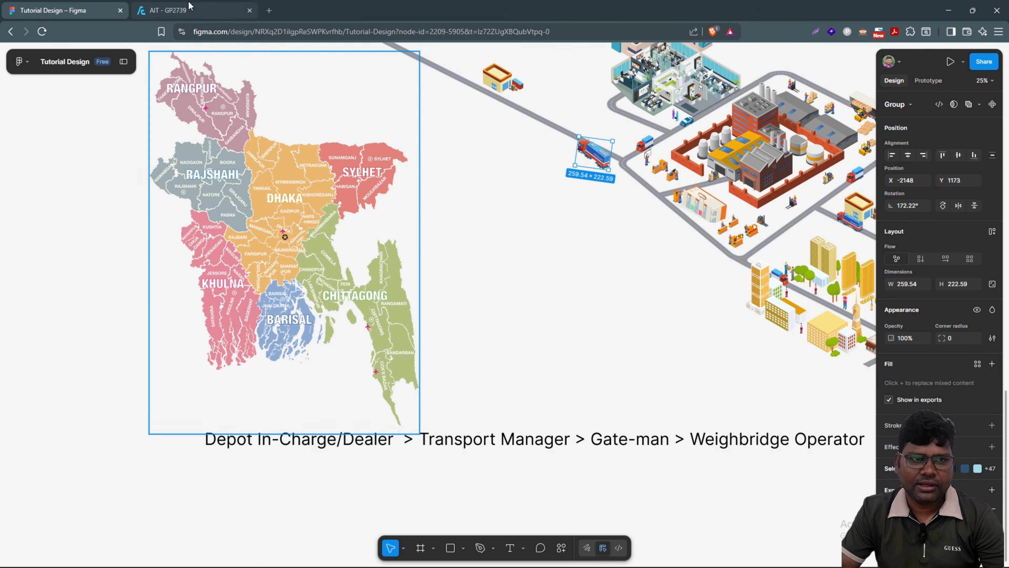
click(175, 10)
click(991, 61)
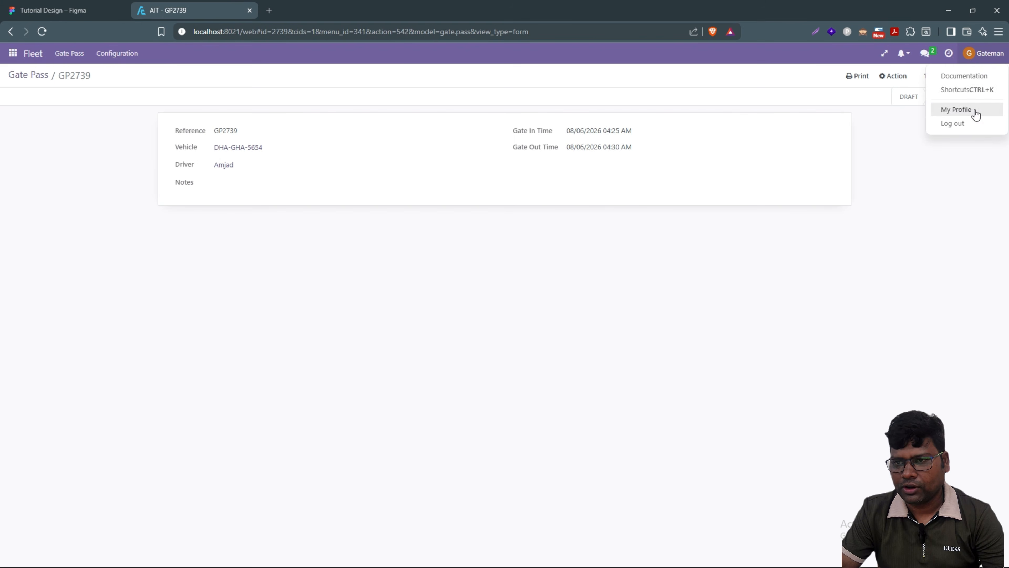
click(956, 122)
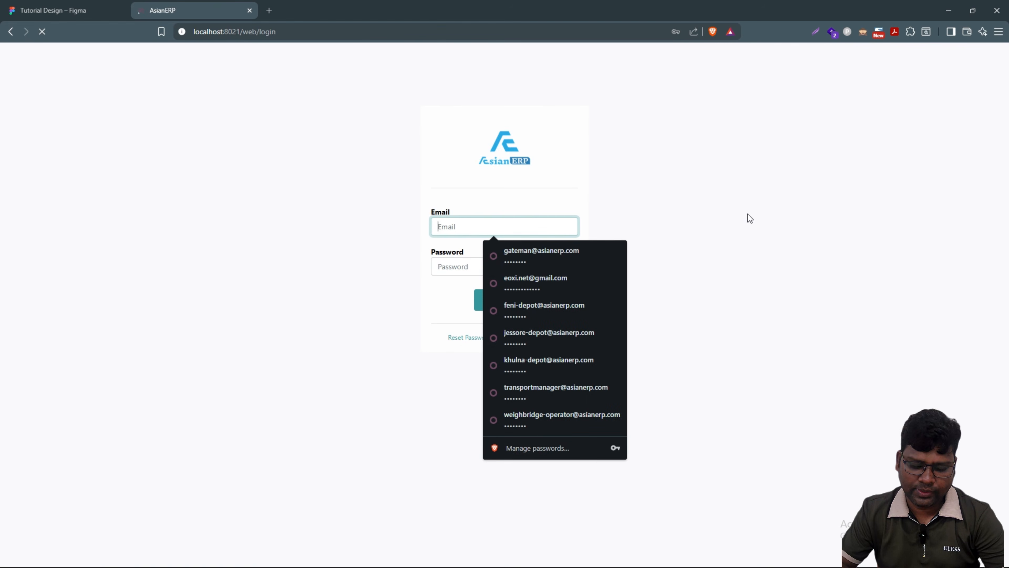
Step: Log in with the Transport Manager's saved credentials and go to Fleet's Transport Contracts list
click(557, 392)
click(505, 300)
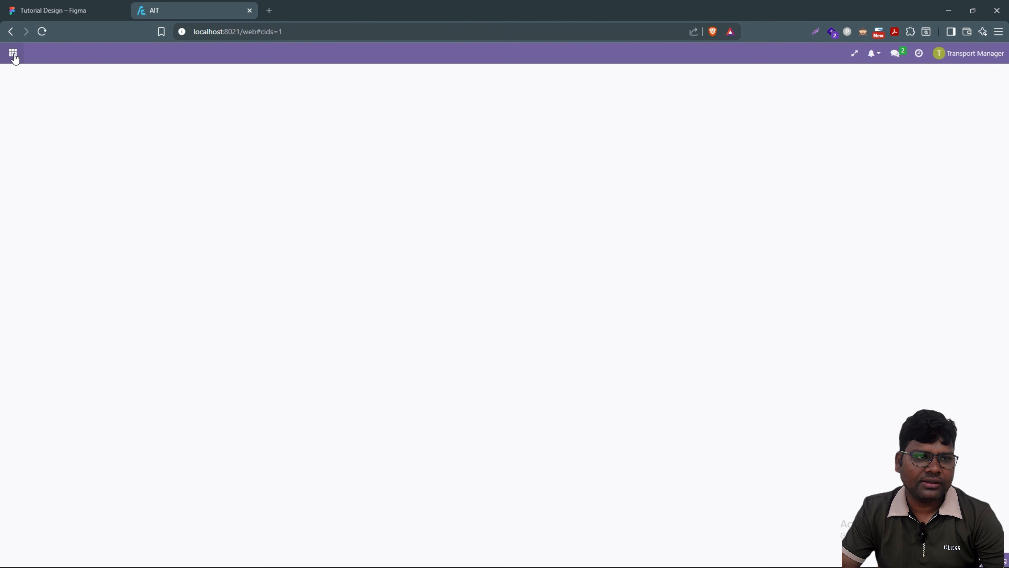
click(13, 54)
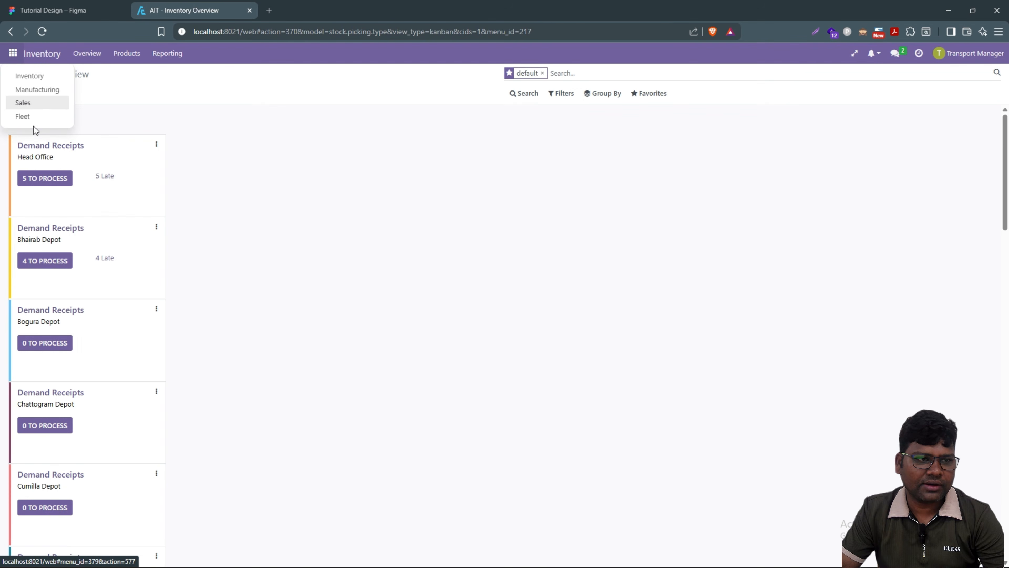
click(28, 118)
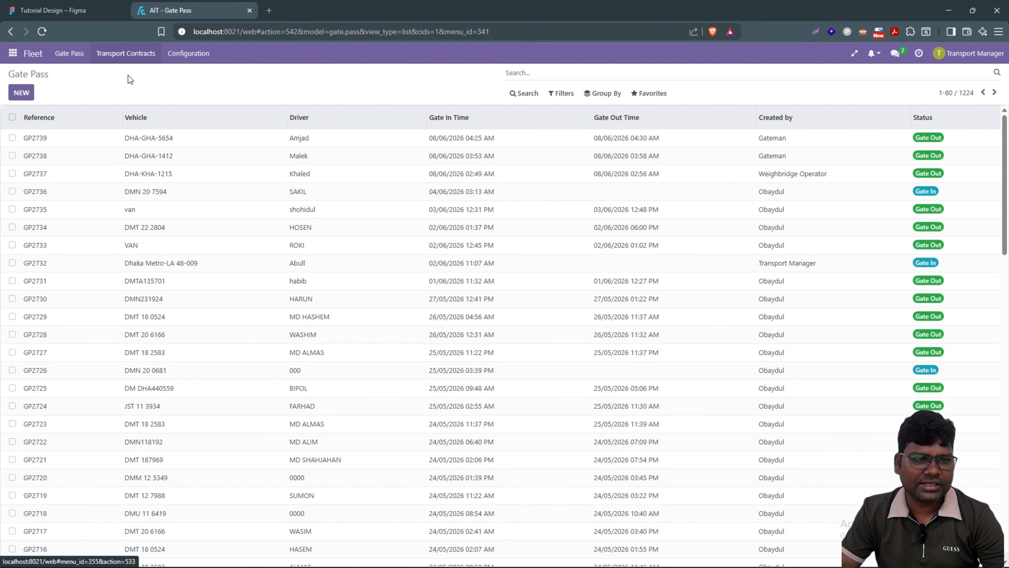
click(127, 54)
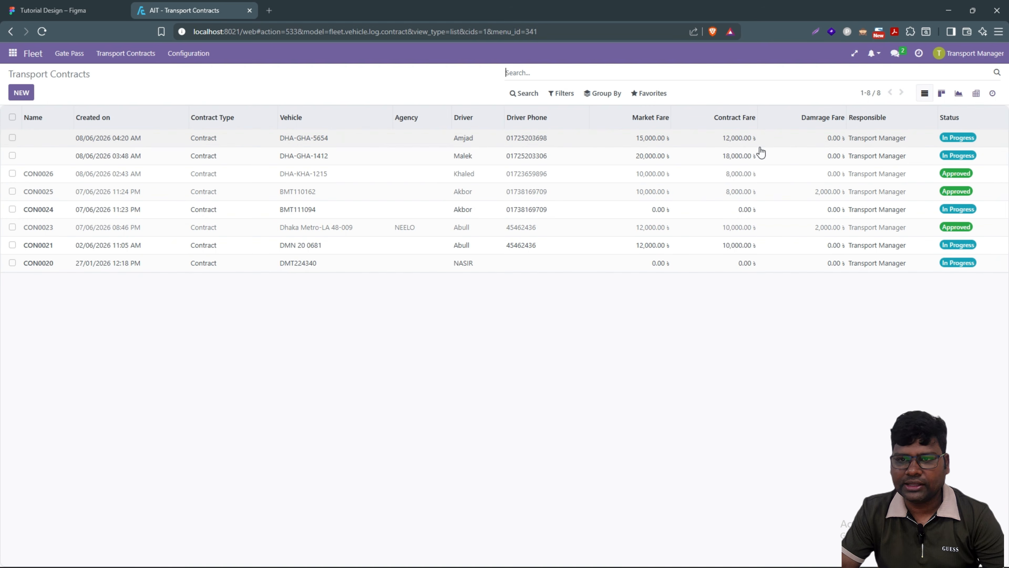
Step: Open the DHA-GHA-5654 contract, review its 20,500.00 Qty Loaded, and open receipt FAC/OUT/00039
click(147, 139)
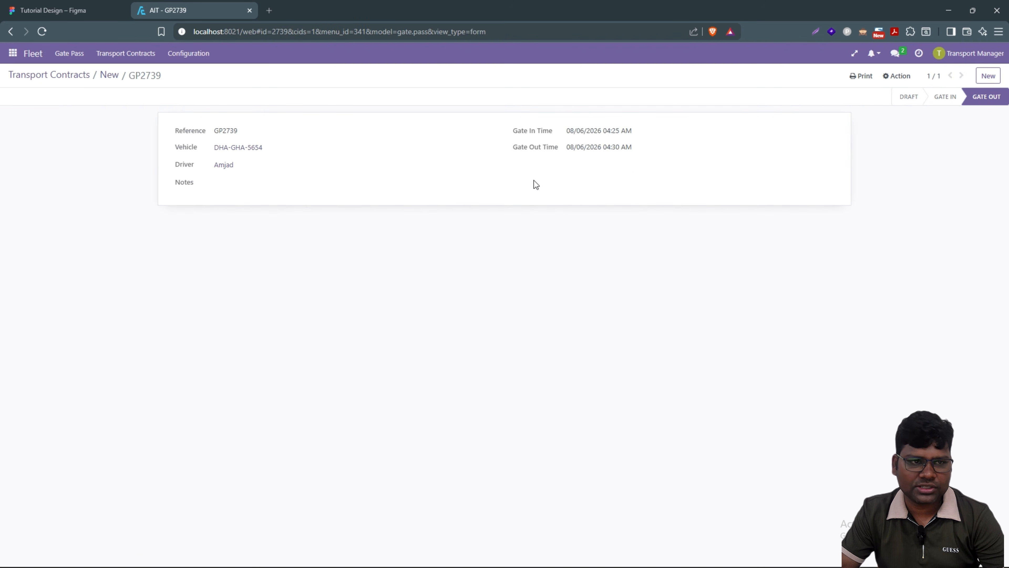
click(106, 83)
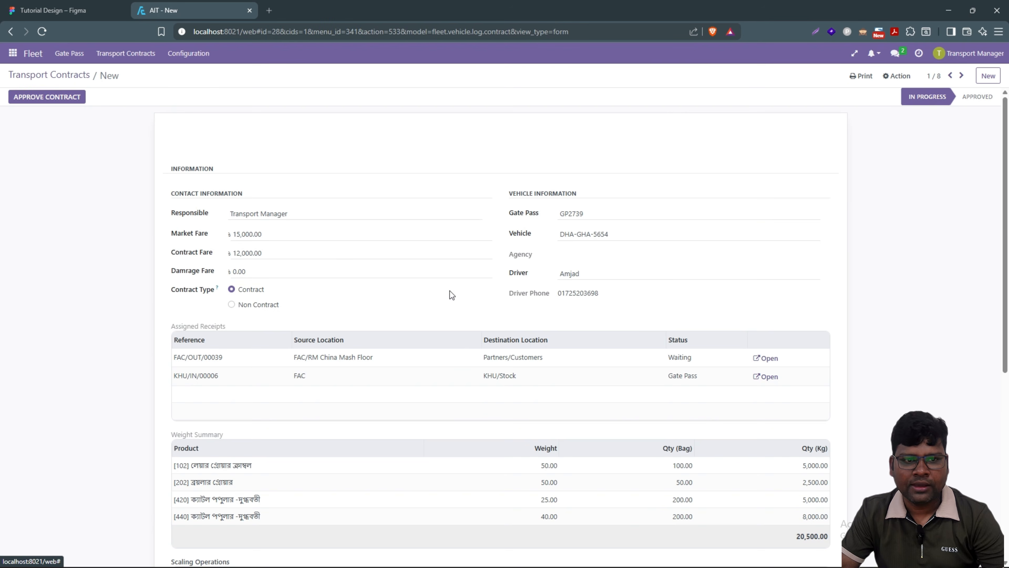
scroll(558, 314, down, 8)
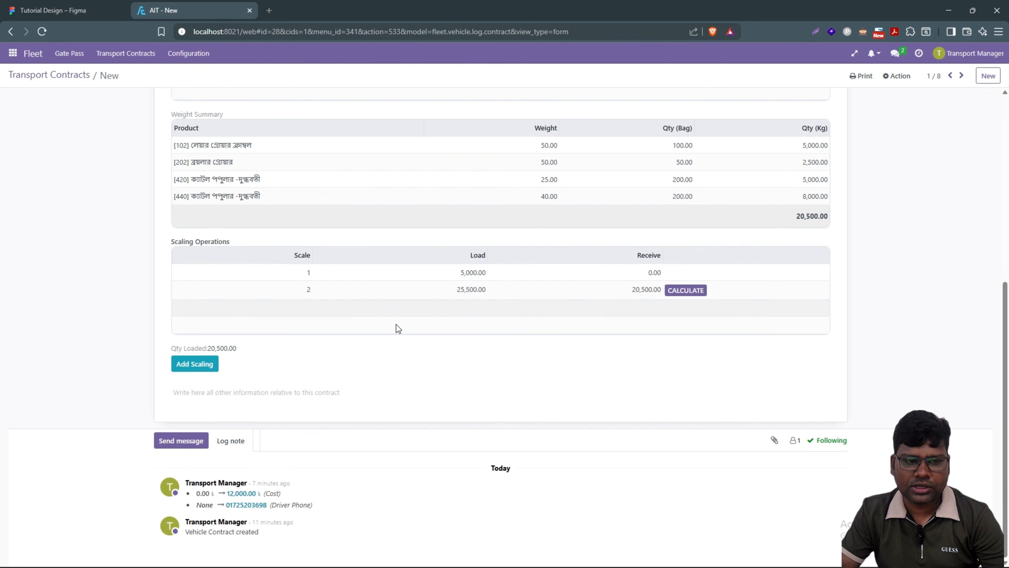
drag(238, 348, 176, 354)
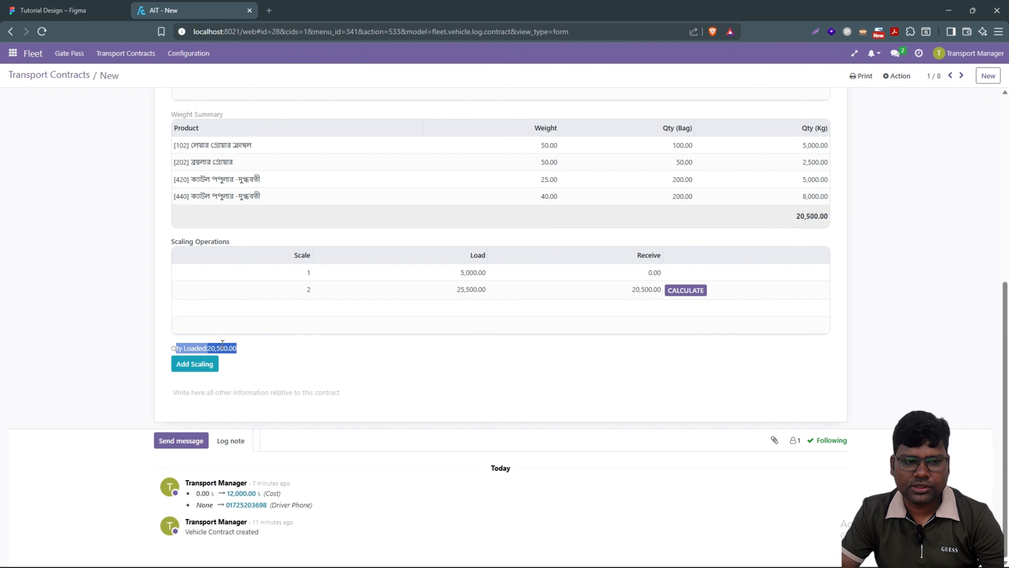
click(404, 365)
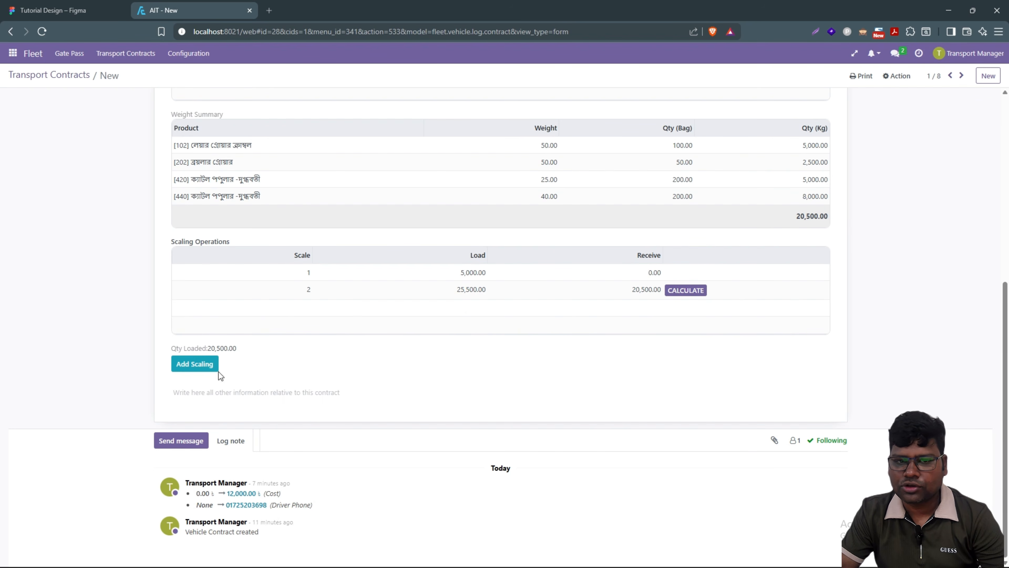
scroll(436, 302, up, 4)
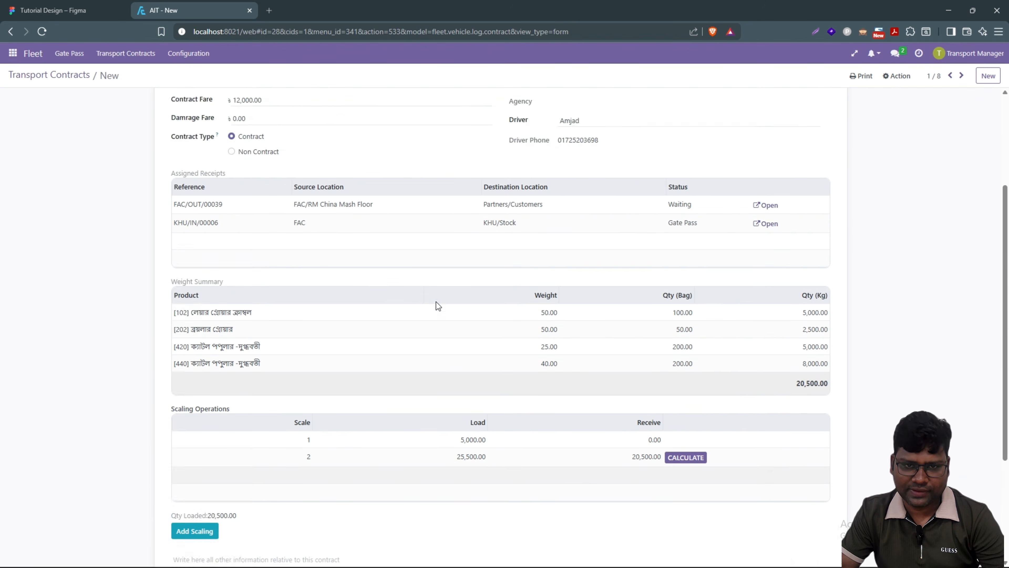
scroll(435, 302, up, 4)
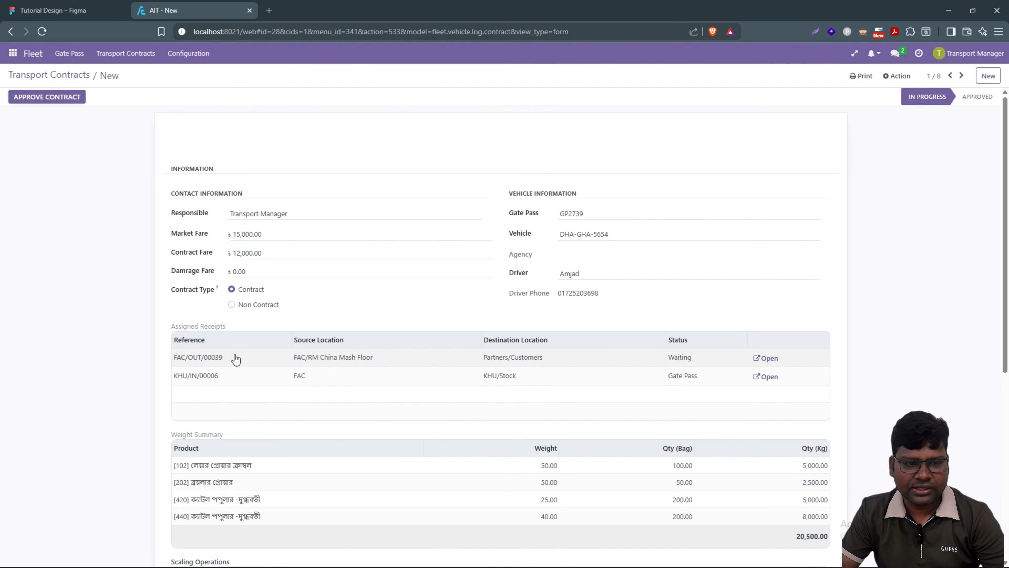
scroll(238, 389, down, 4)
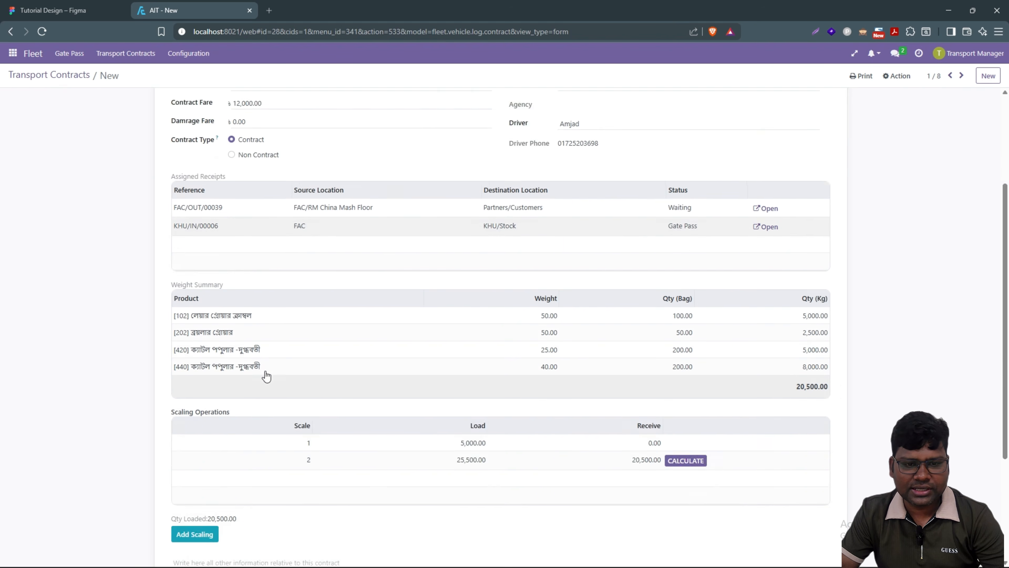
scroll(264, 376, up, 4)
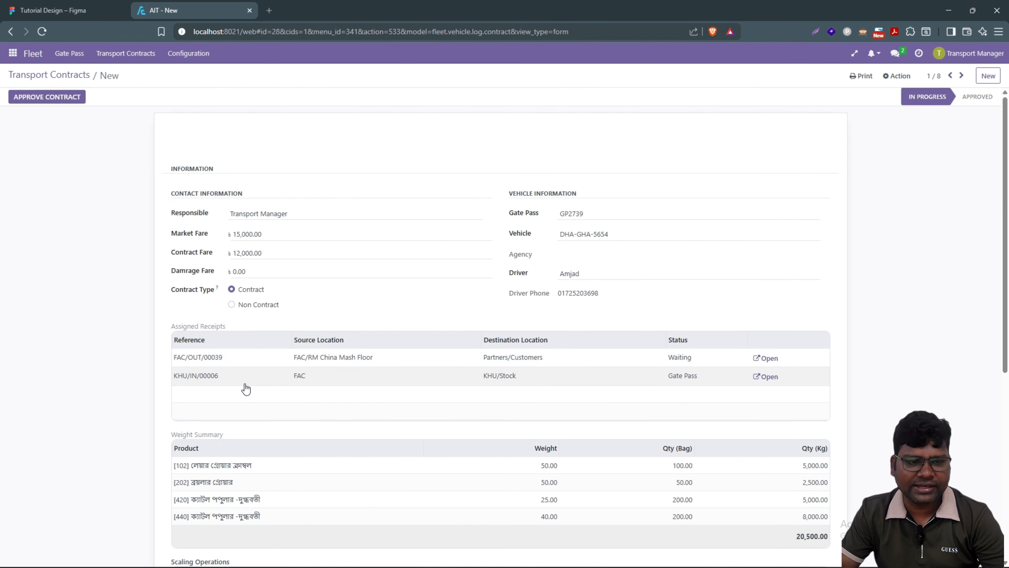
click(770, 359)
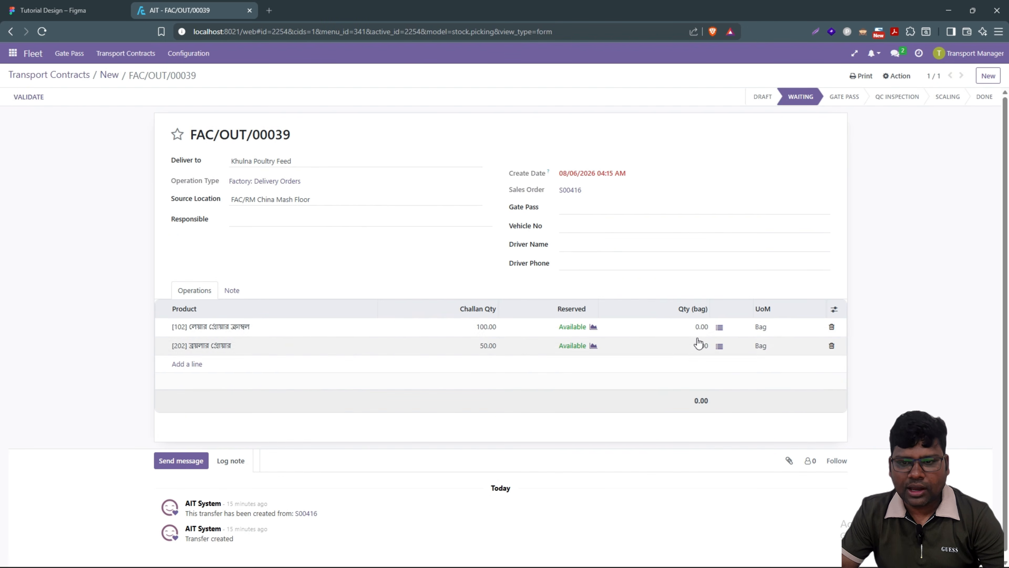
Step: Enter 100 and 50 bags on the two FAC/OUT/00039 product lines and validate the delivery
click(696, 327)
text(10)
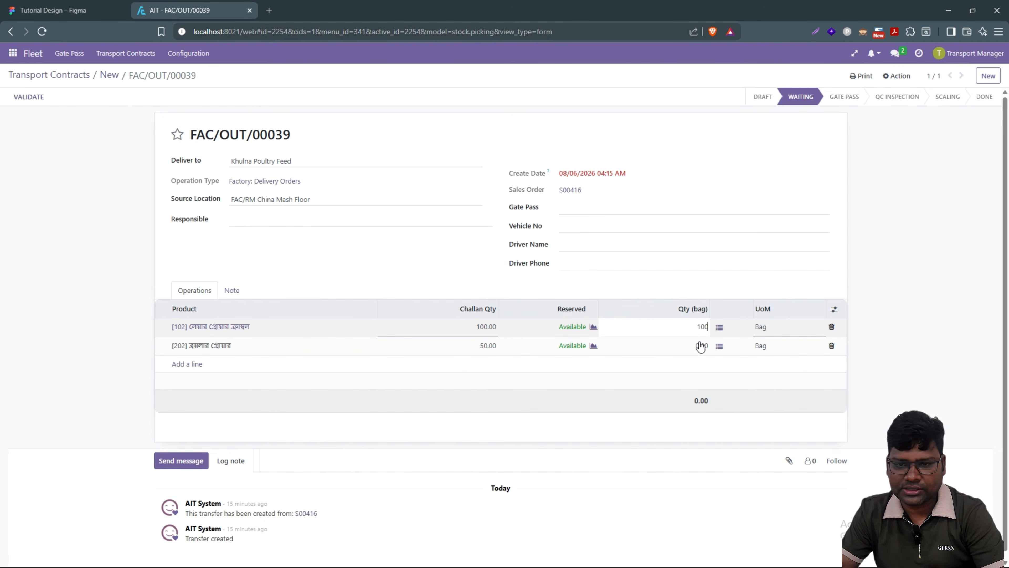
click(700, 346)
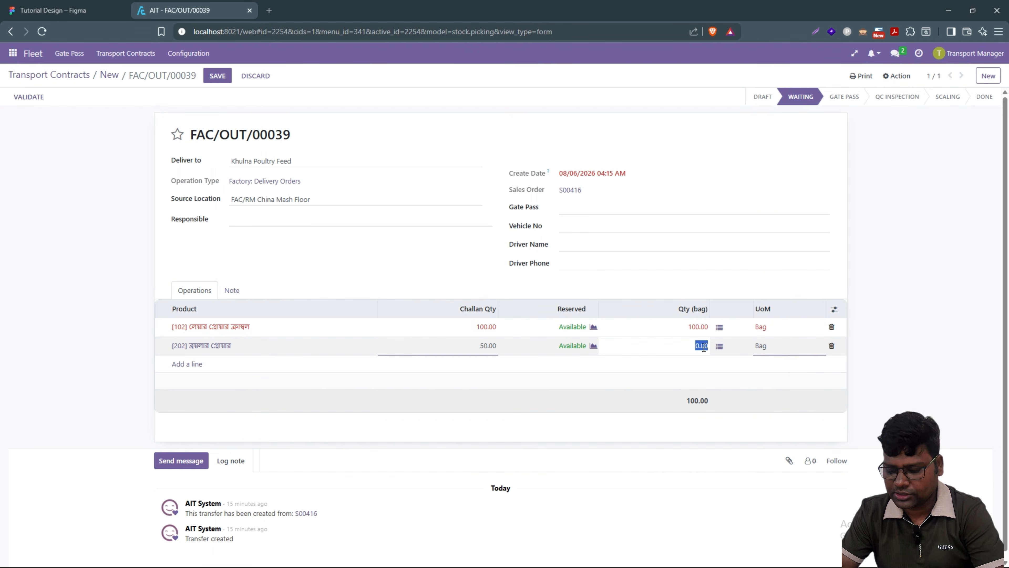
text(50)
click(100, 323)
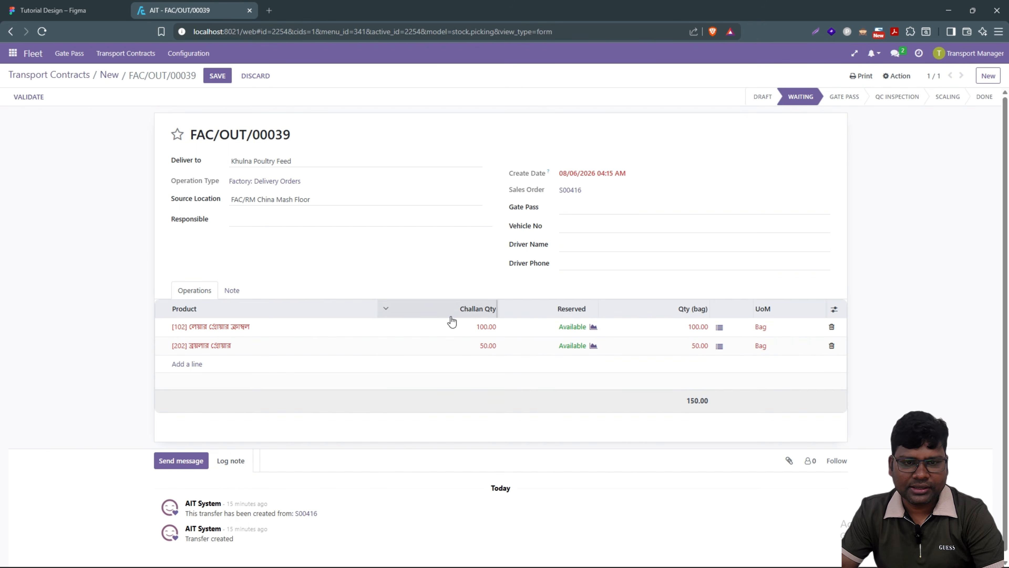
click(28, 98)
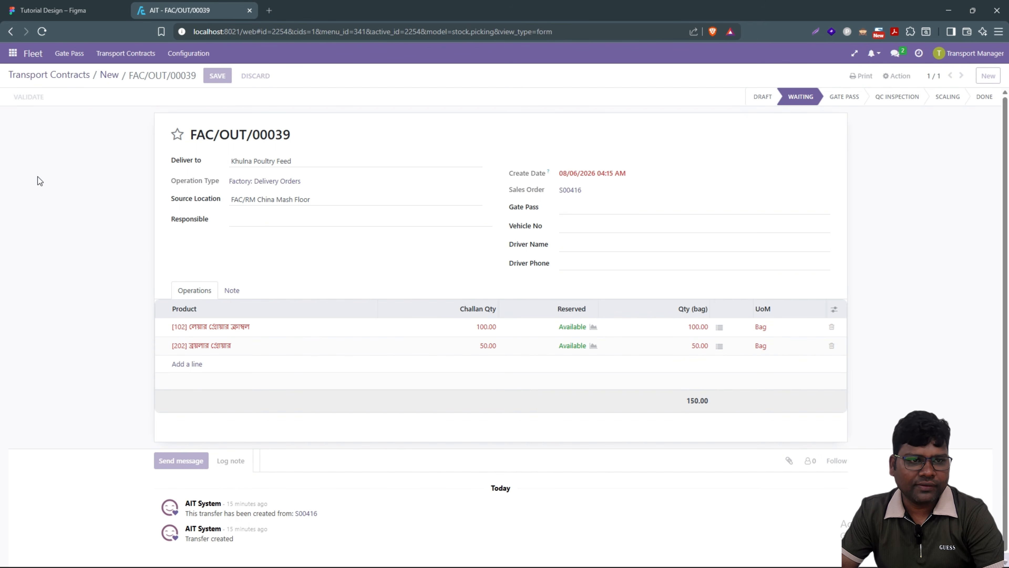
Step: Open receipt KHU/IN/00006 and set product [420]'s source to FAC/FG Factory Warehouse
click(106, 76)
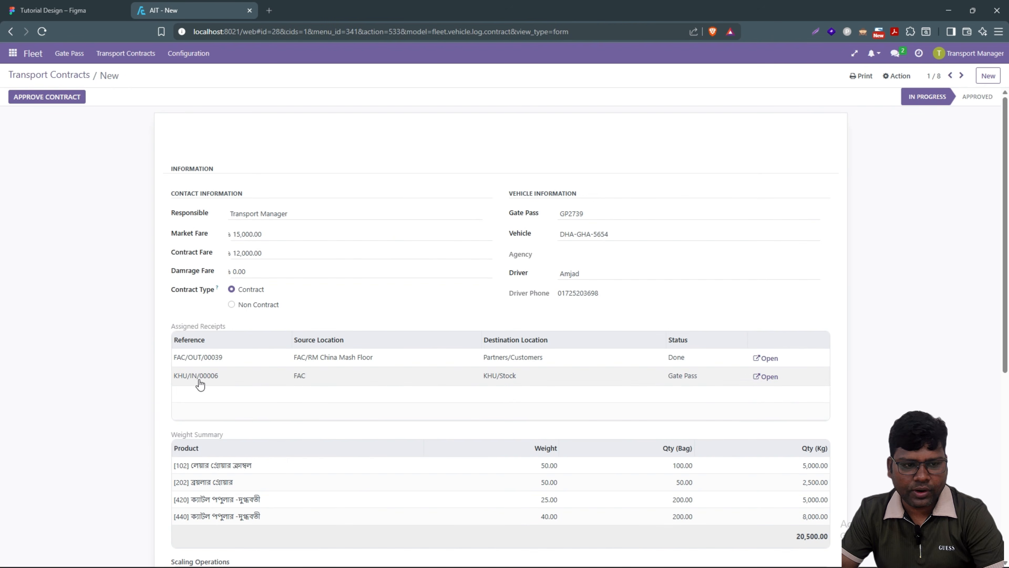
click(768, 378)
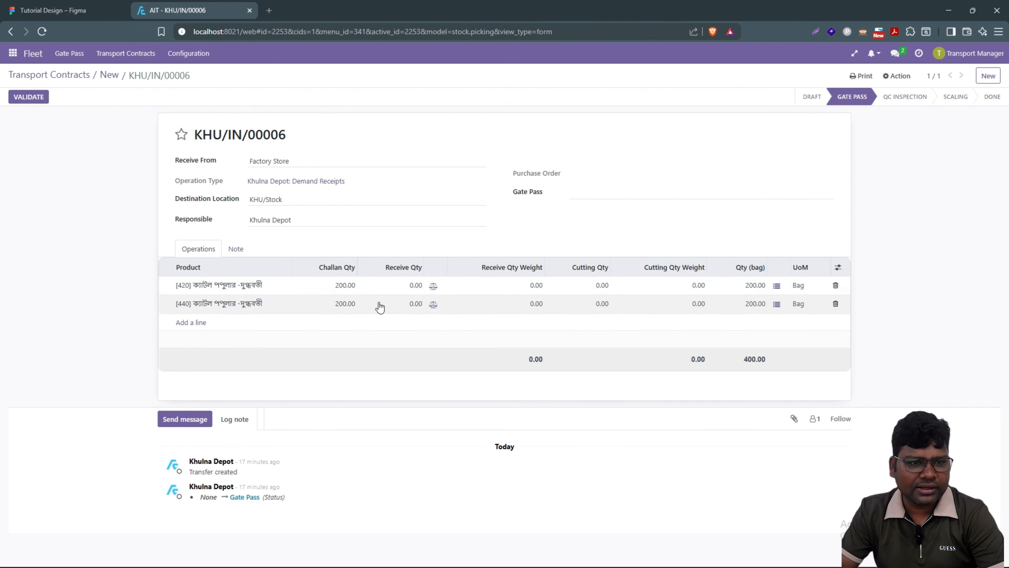
click(777, 286)
click(289, 159)
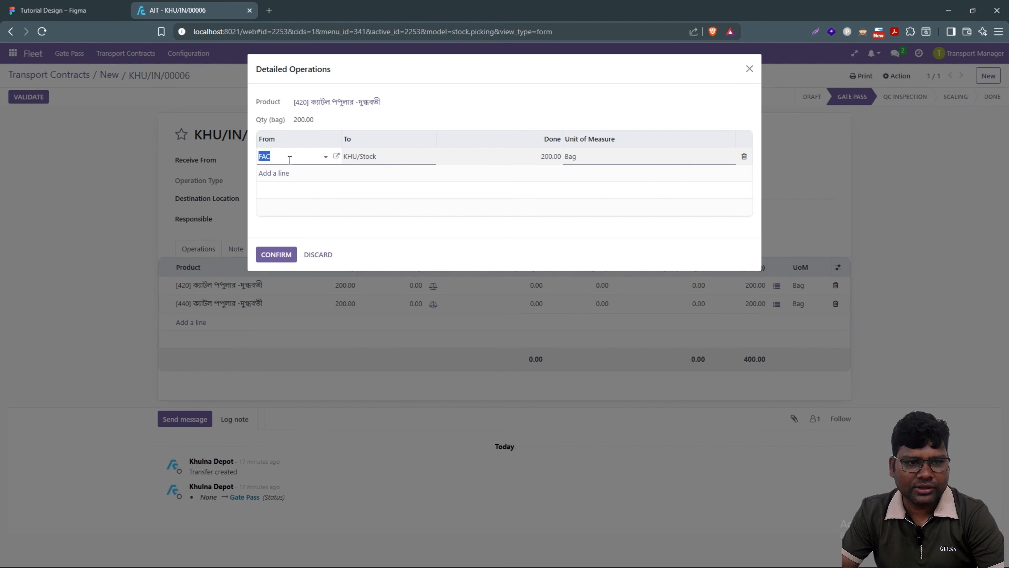
click(290, 160)
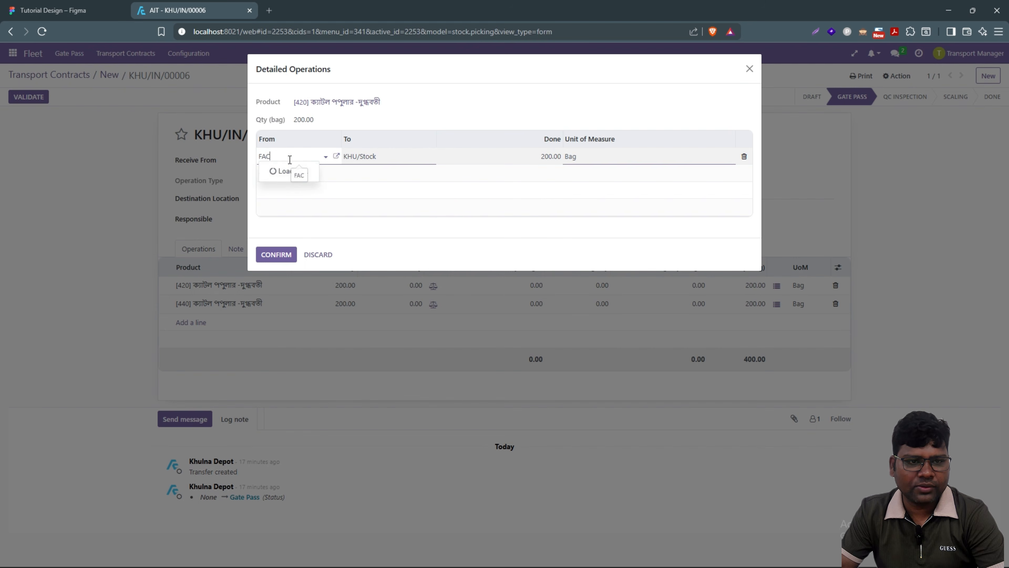
click(321, 159)
click(320, 159)
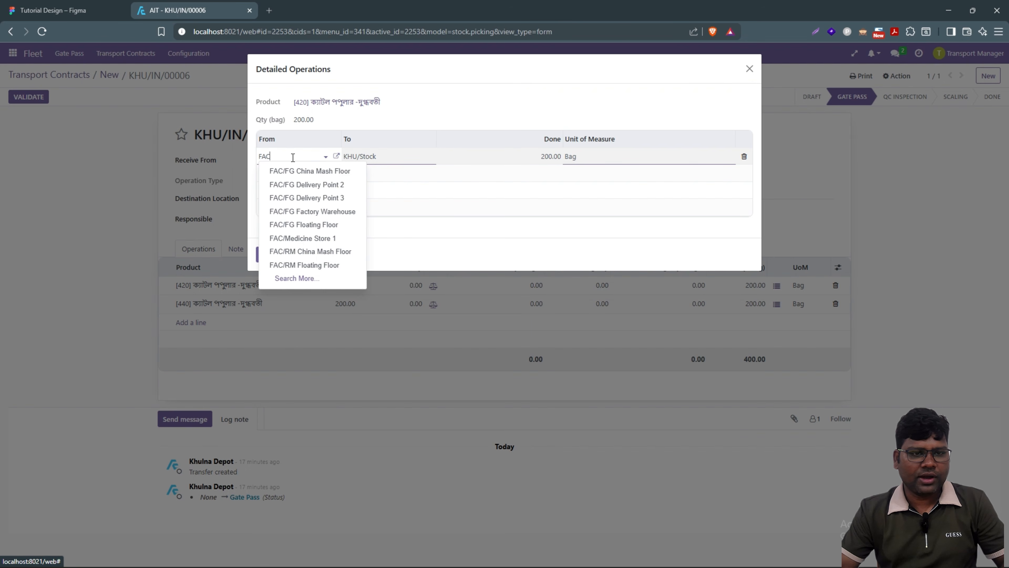
key(BackSpace)
key(BackSpace)
key(BackSpace)
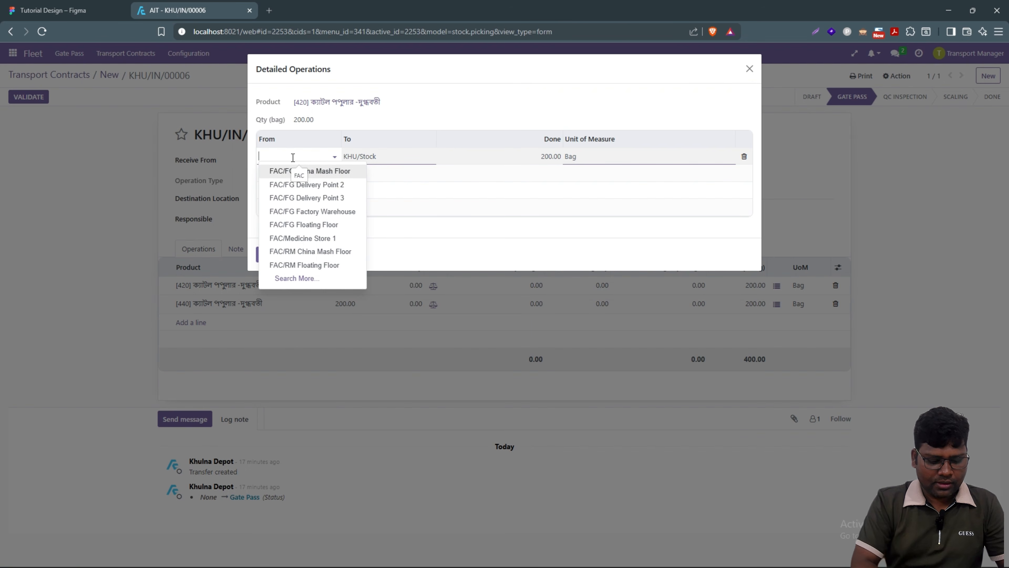
text(wer)
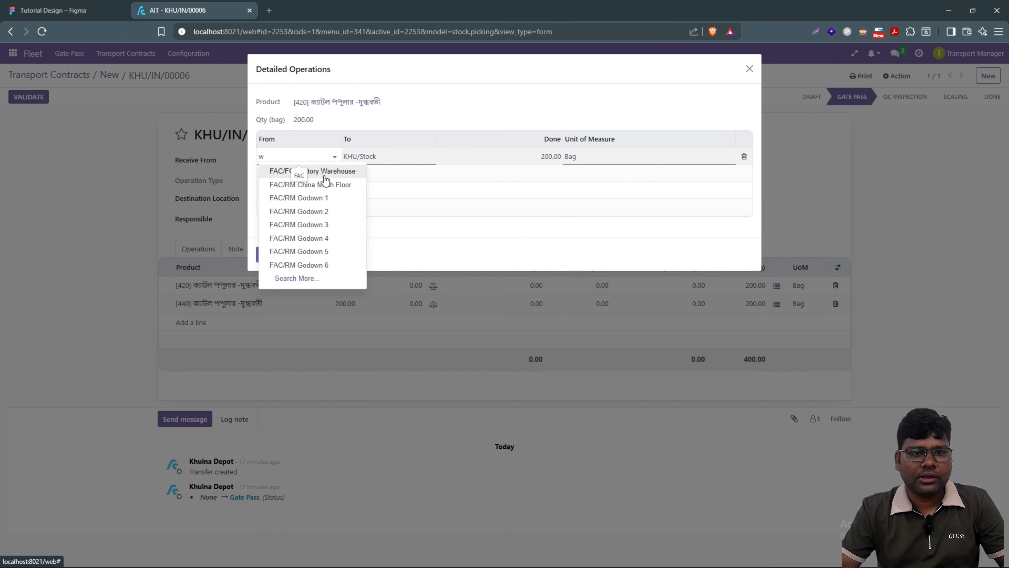
click(332, 175)
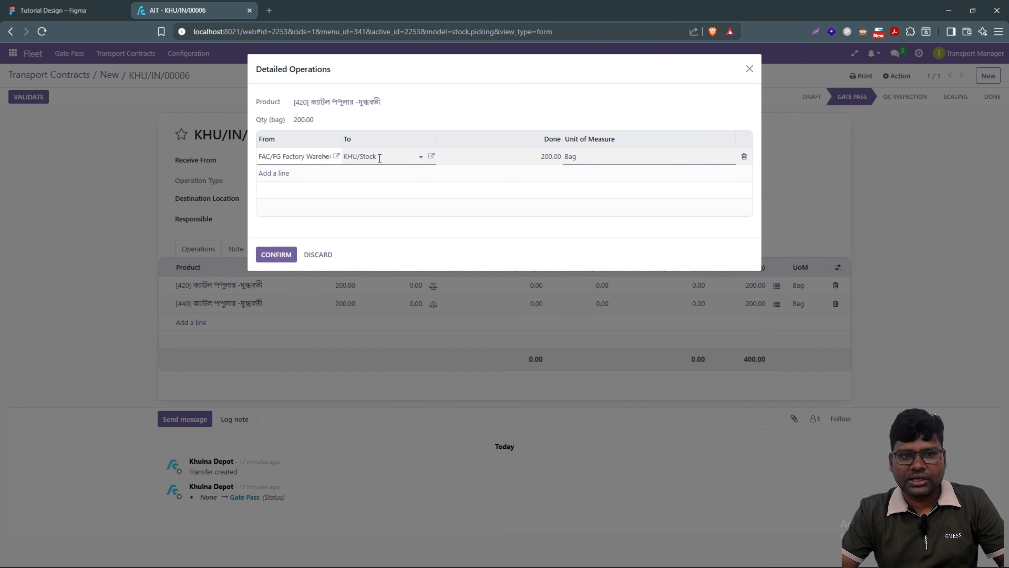
Step: Confirm the operation change and validate receipt KHU/IN/00006, returning to the contract
click(284, 258)
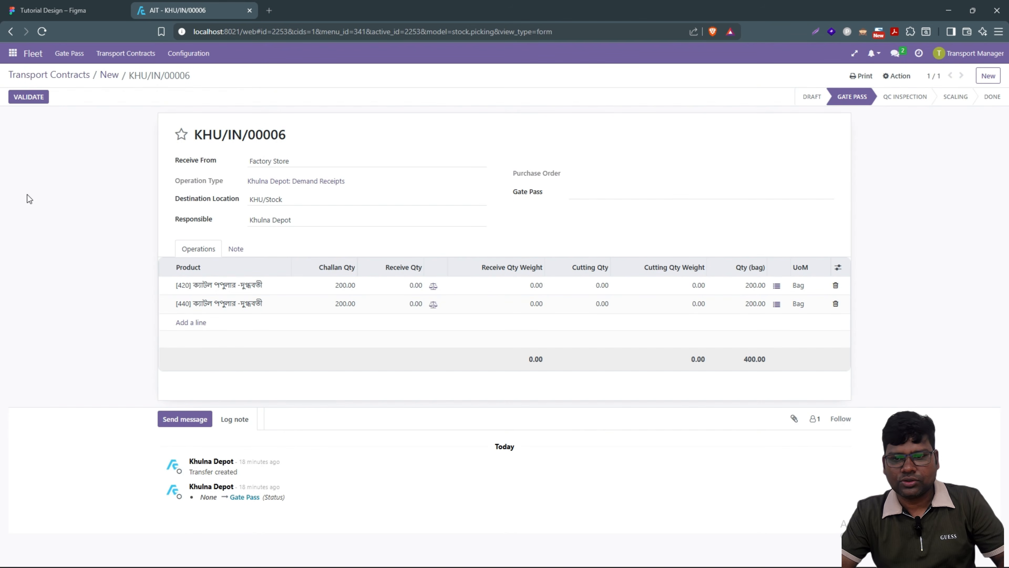
click(27, 100)
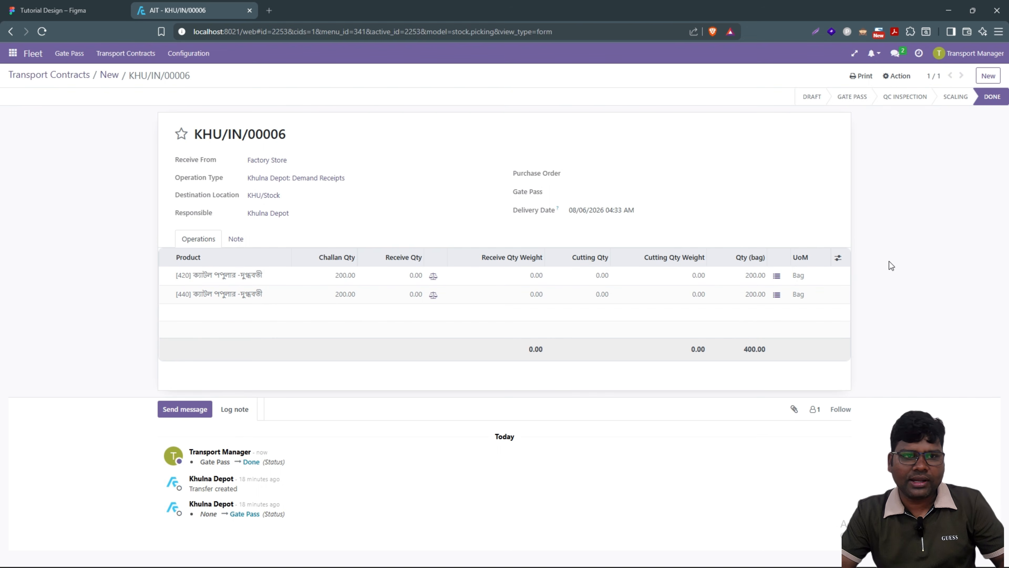
click(113, 76)
Step: Approve the DHA-GHA-5654 transport contract with FAC/OUT/00039 and KHU/IN/00006 both Done
scroll(768, 377, down, 5)
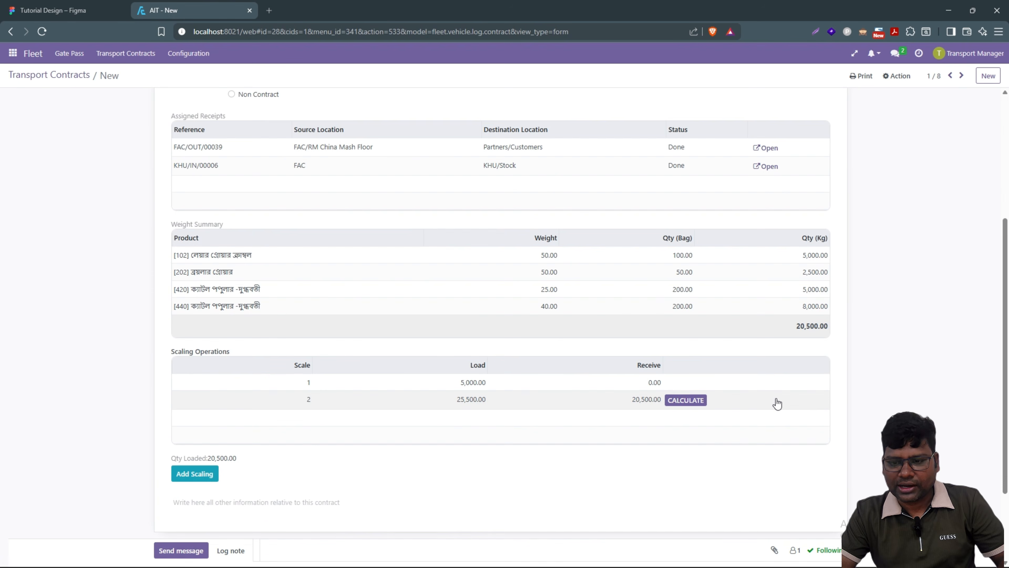
scroll(349, 387, up, 5)
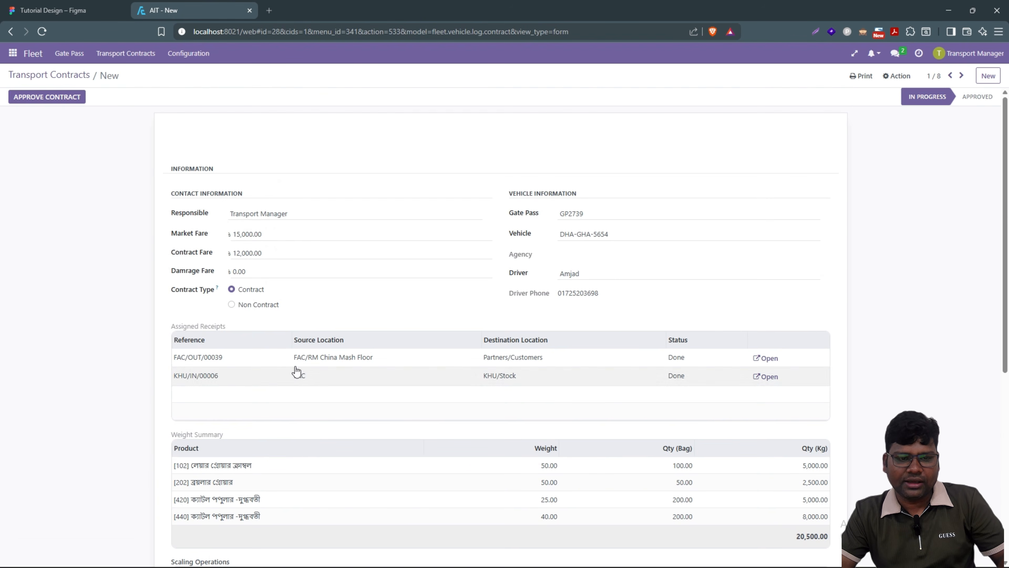
click(57, 103)
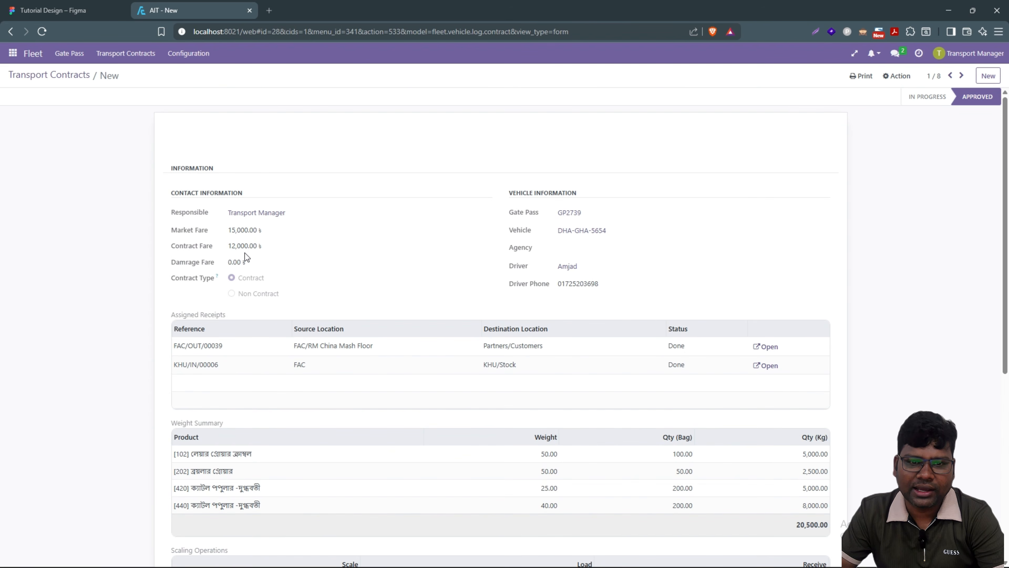
scroll(445, 437, down, 8)
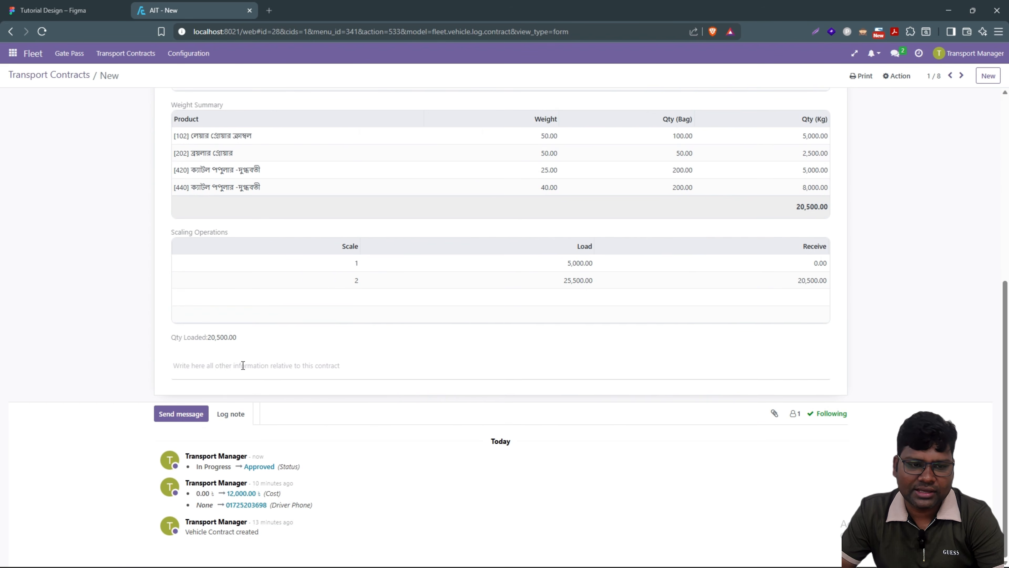
scroll(243, 363, up, 7)
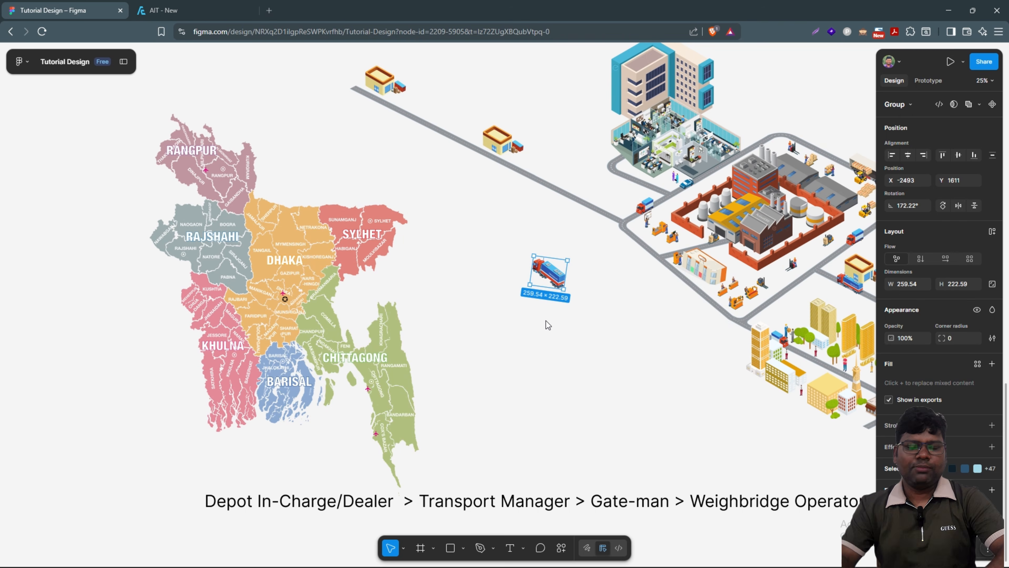
click(555, 368)
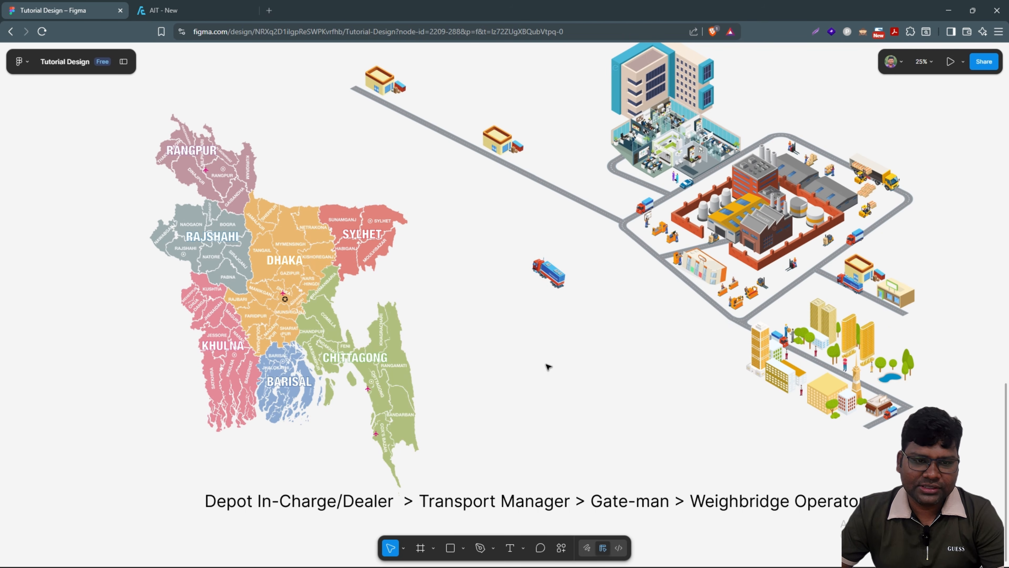
scroll(545, 367, down, 2)
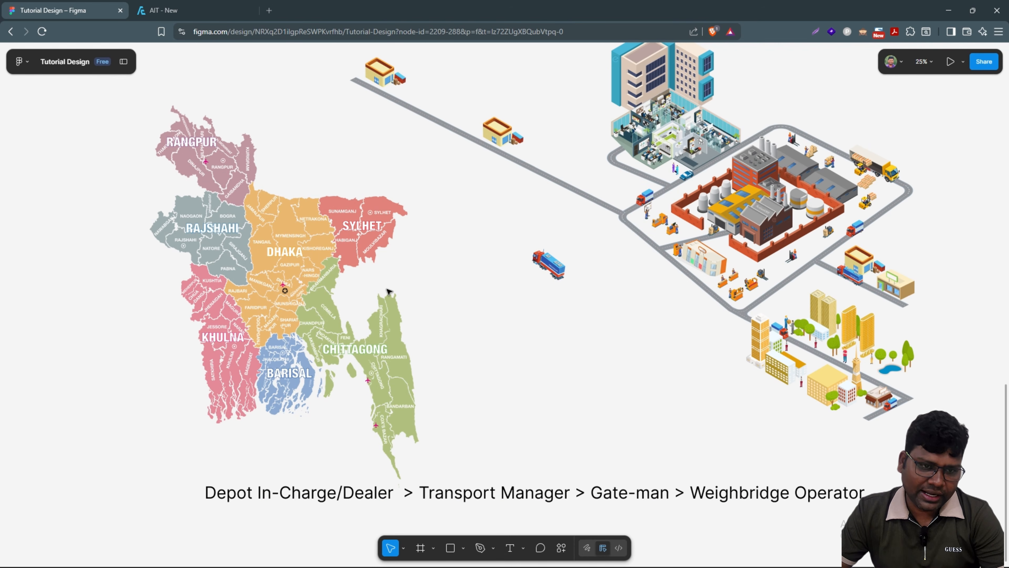
scroll(342, 332, down, 3)
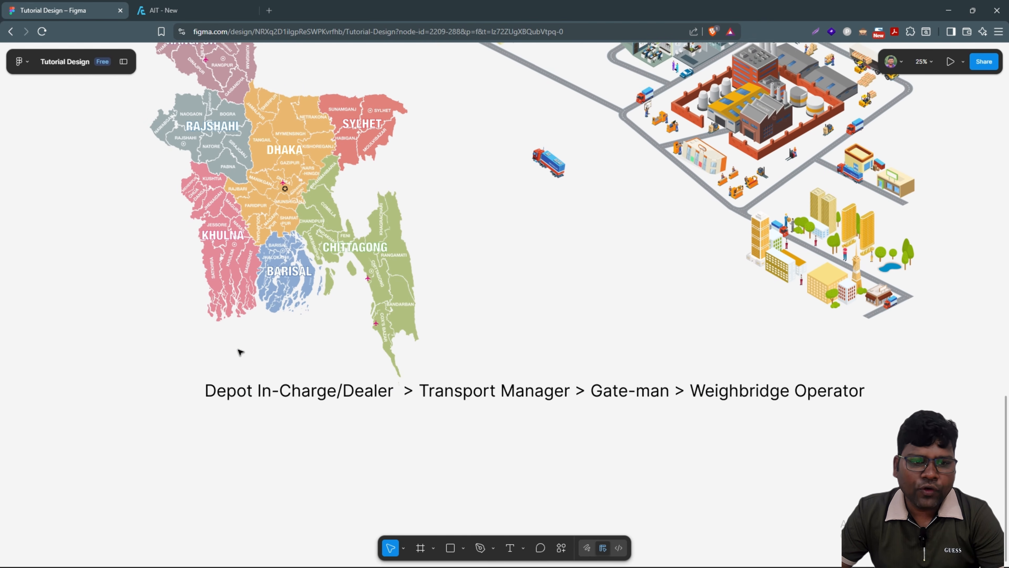